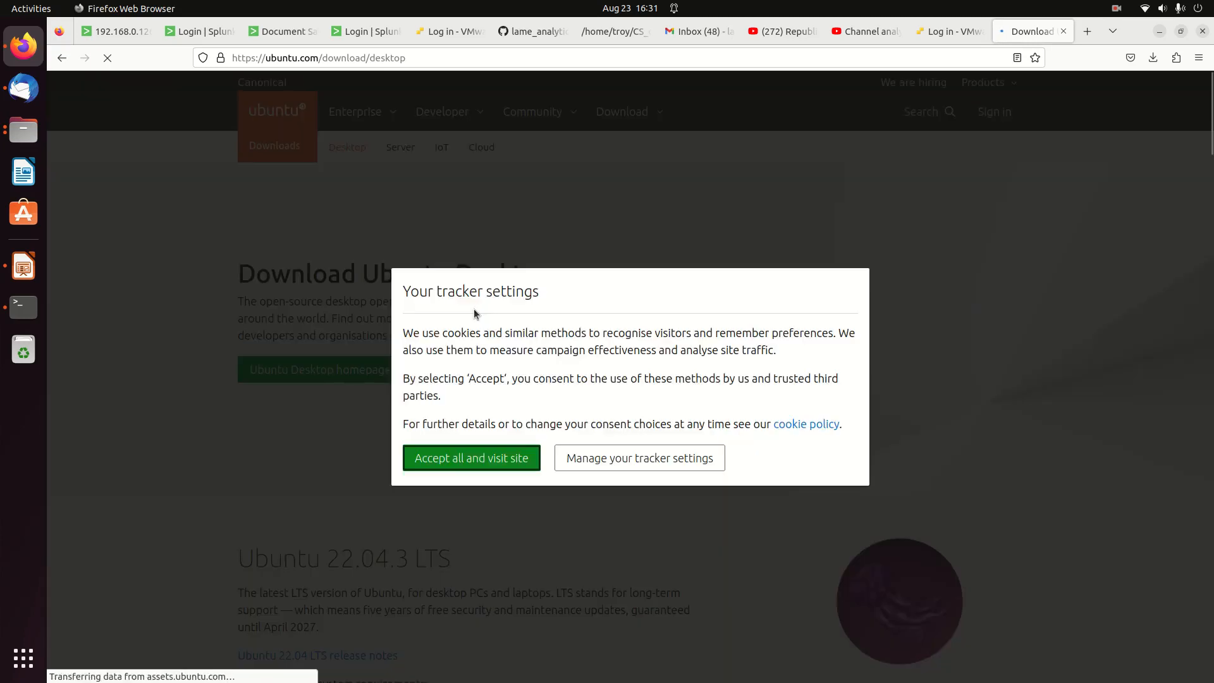
Accept all trackers on the Ubuntu download page and show the screen recorder's tray options
left_click(508, 461)
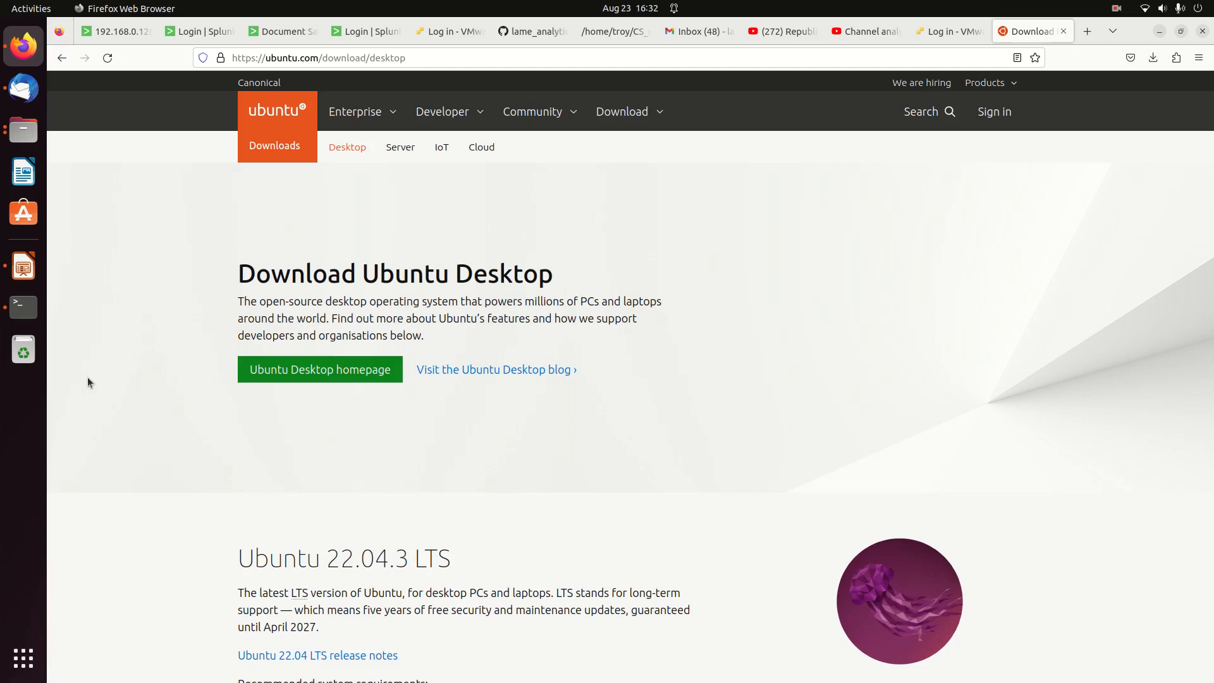
left_click(1118, 7)
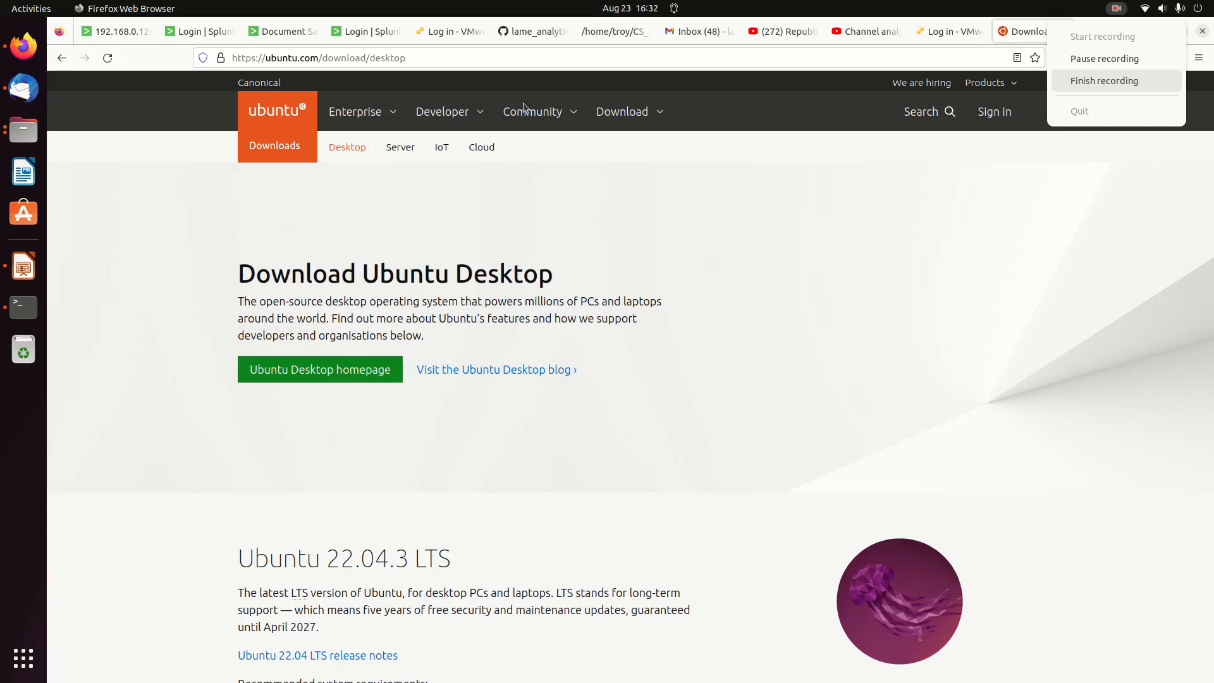
Return to the Google results and search for "ubuntu 22.04 kazam"
left_click(63, 59)
left_click(63, 59)
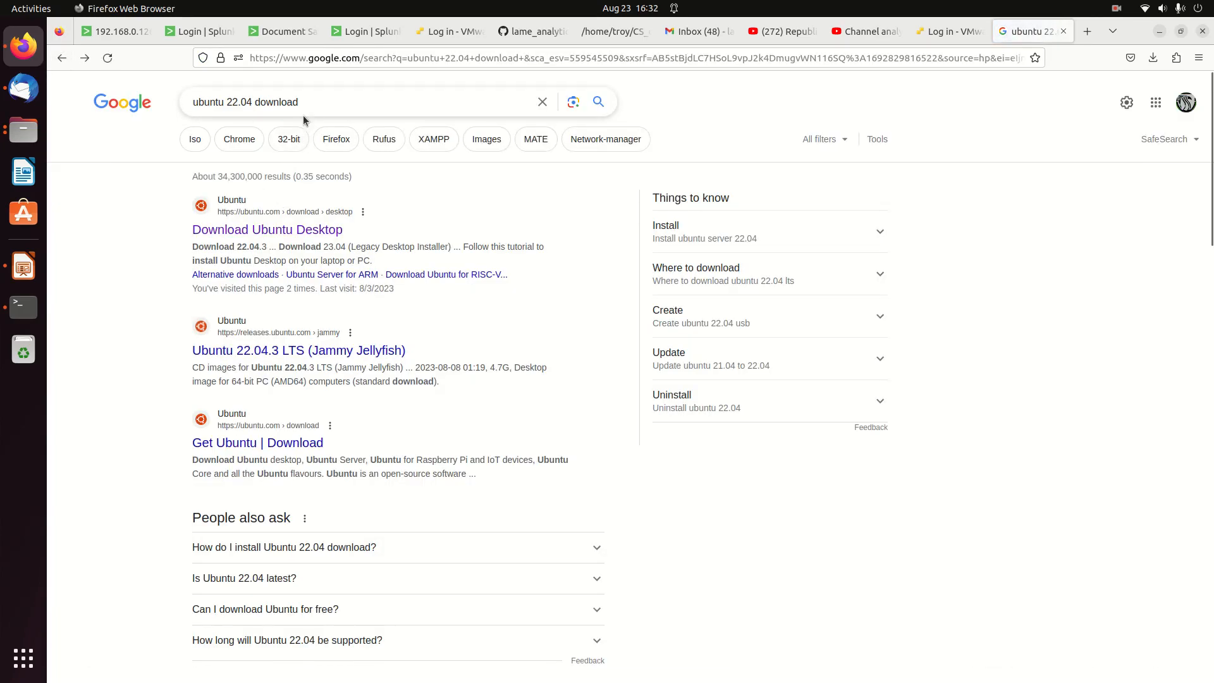
double_click(306, 106)
key("BackSpace")
type("kazam")
key("Return")
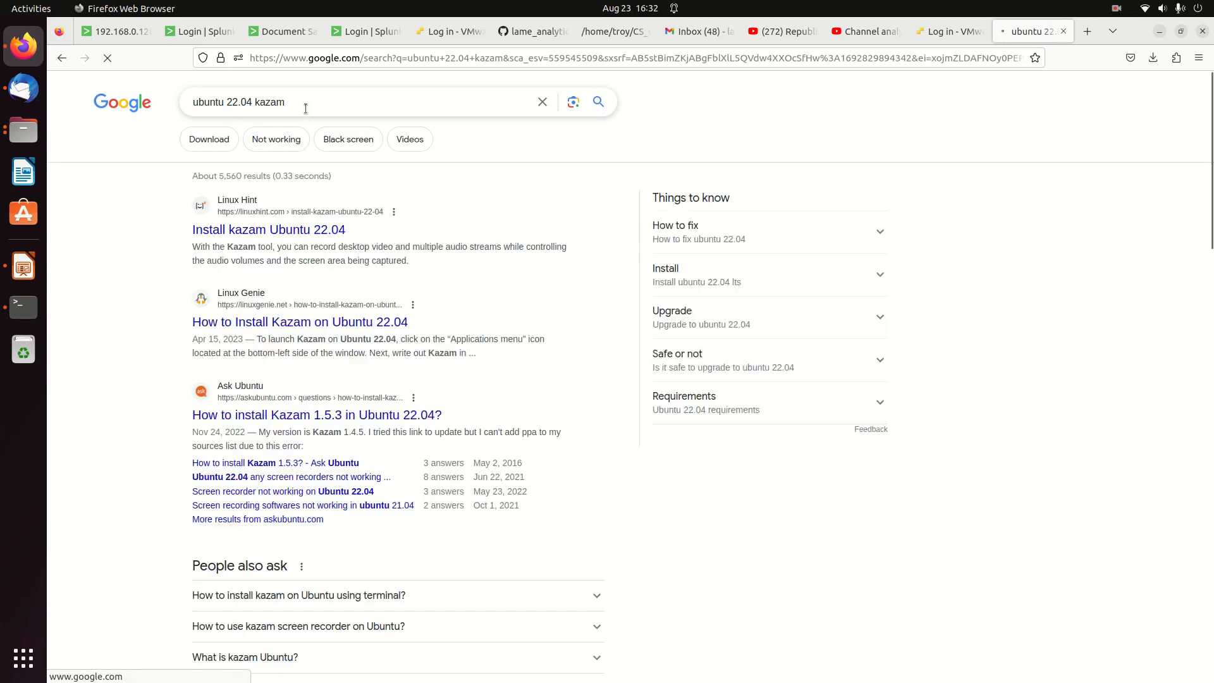
Open the Linux Hint article on installing Kazam and read through its update, install and launch instructions
left_click(298, 231)
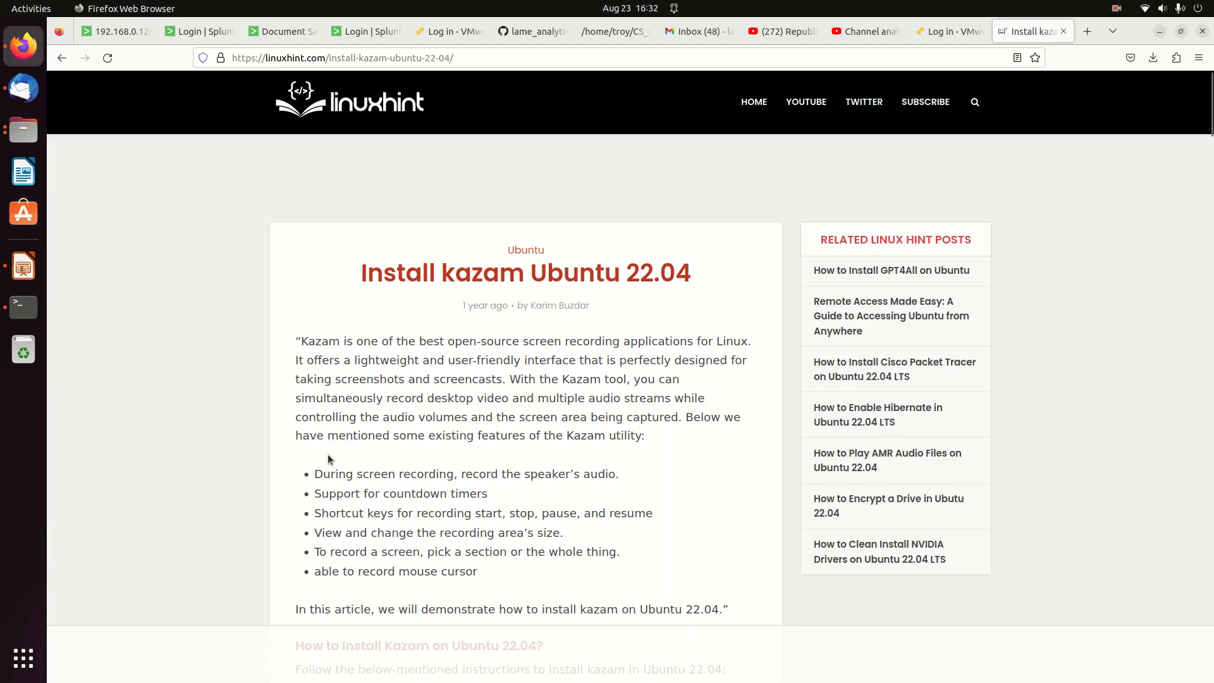
scroll(328, 454, "down", 15)
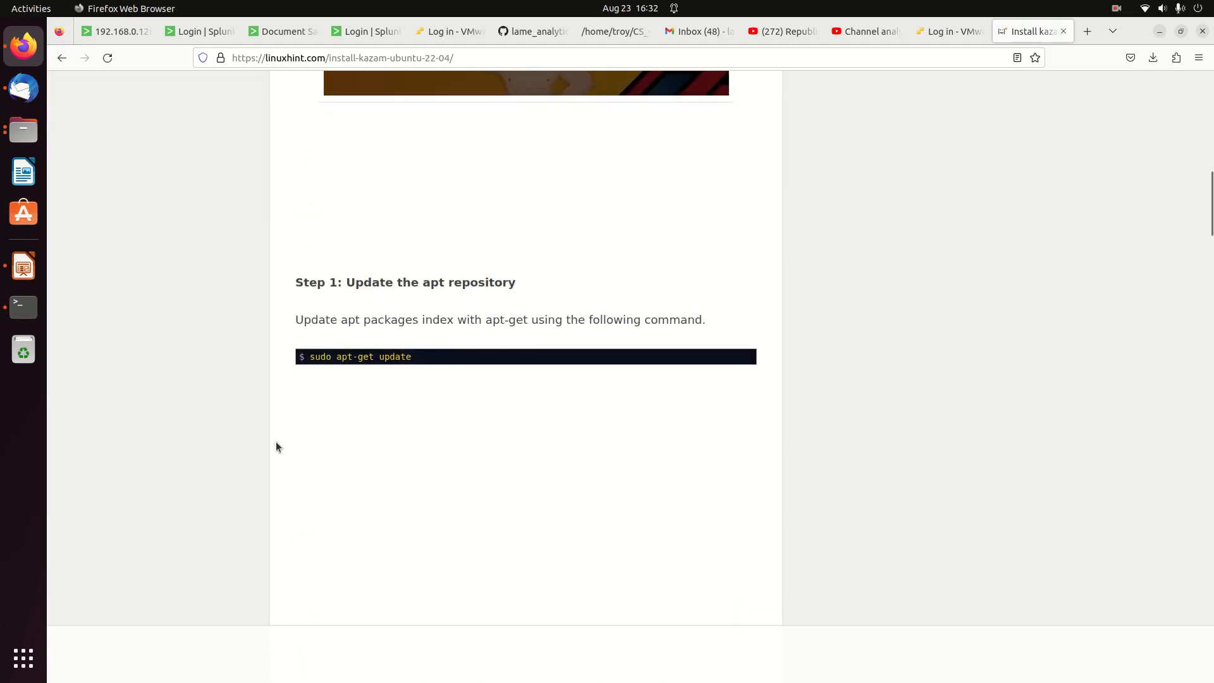
scroll(397, 434, "down", 8)
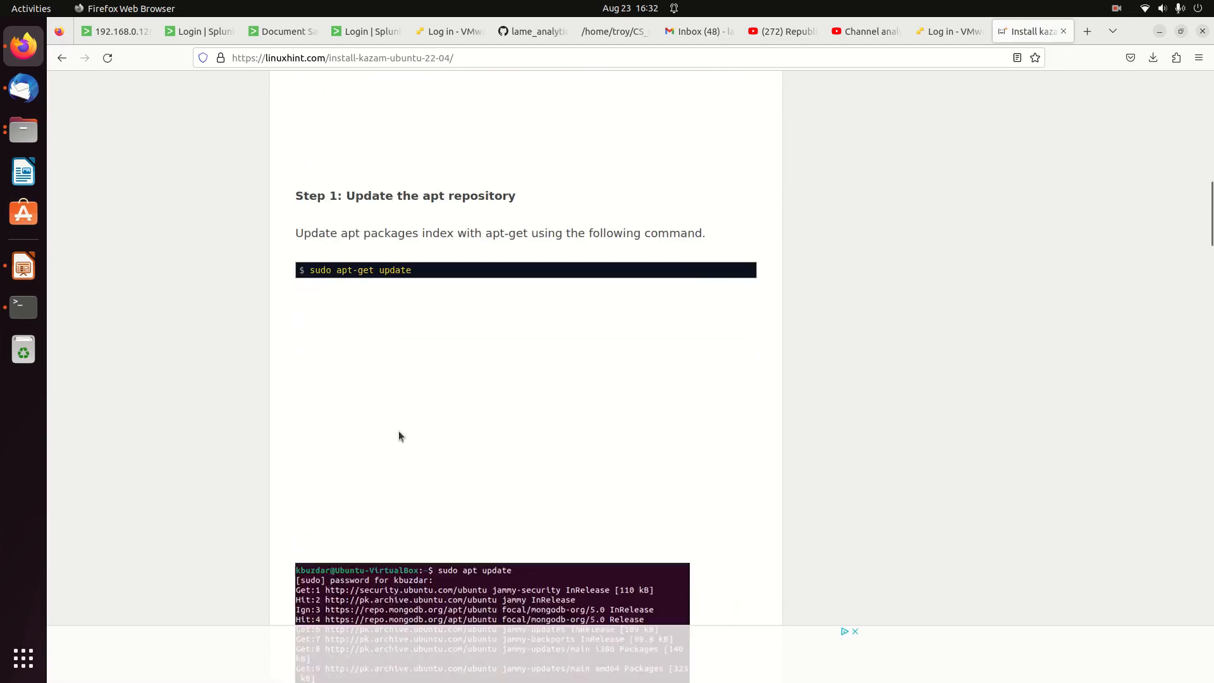
scroll(395, 434, "down", 5)
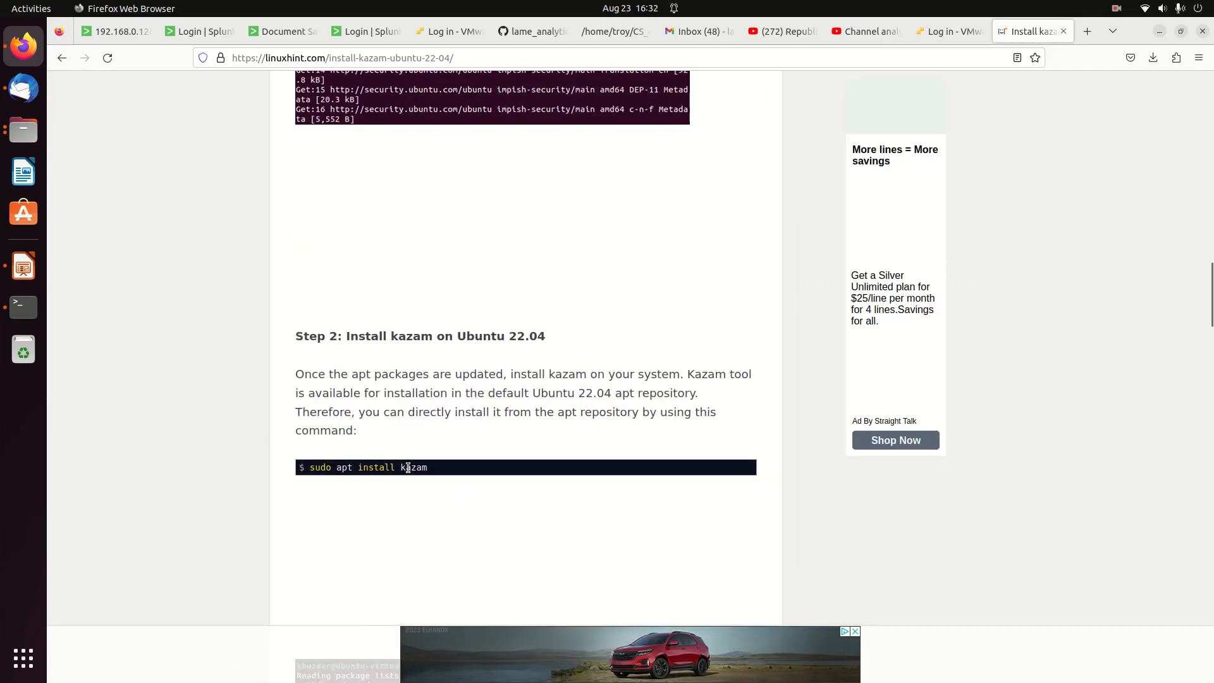
scroll(473, 484, "down", 9)
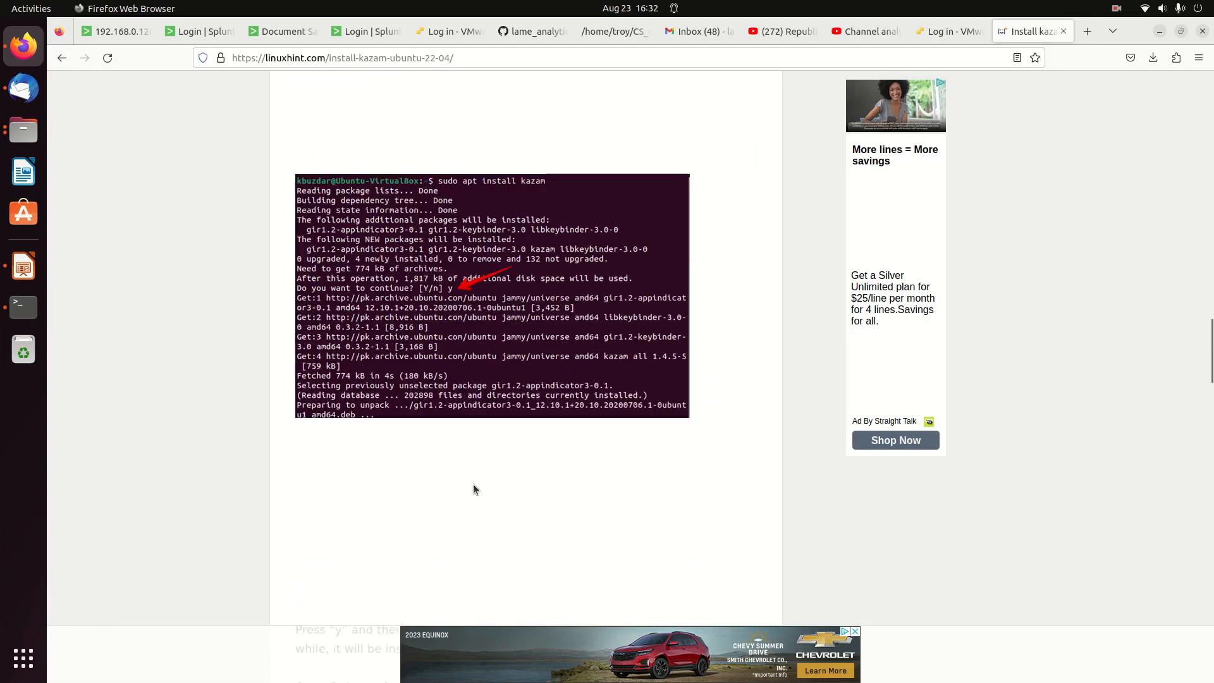
scroll(473, 484, "down", 1)
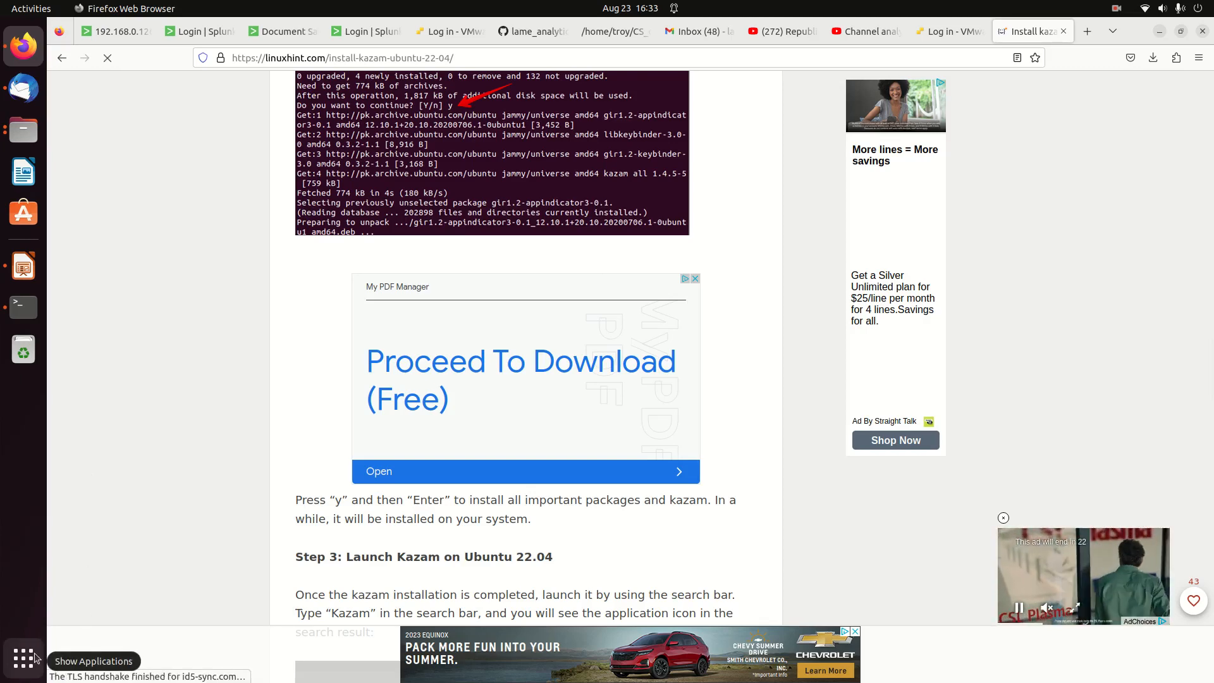
Find and launch Audacity from the application search, and dismiss its welcome dialog
key("super")
type("al")
type("ud")
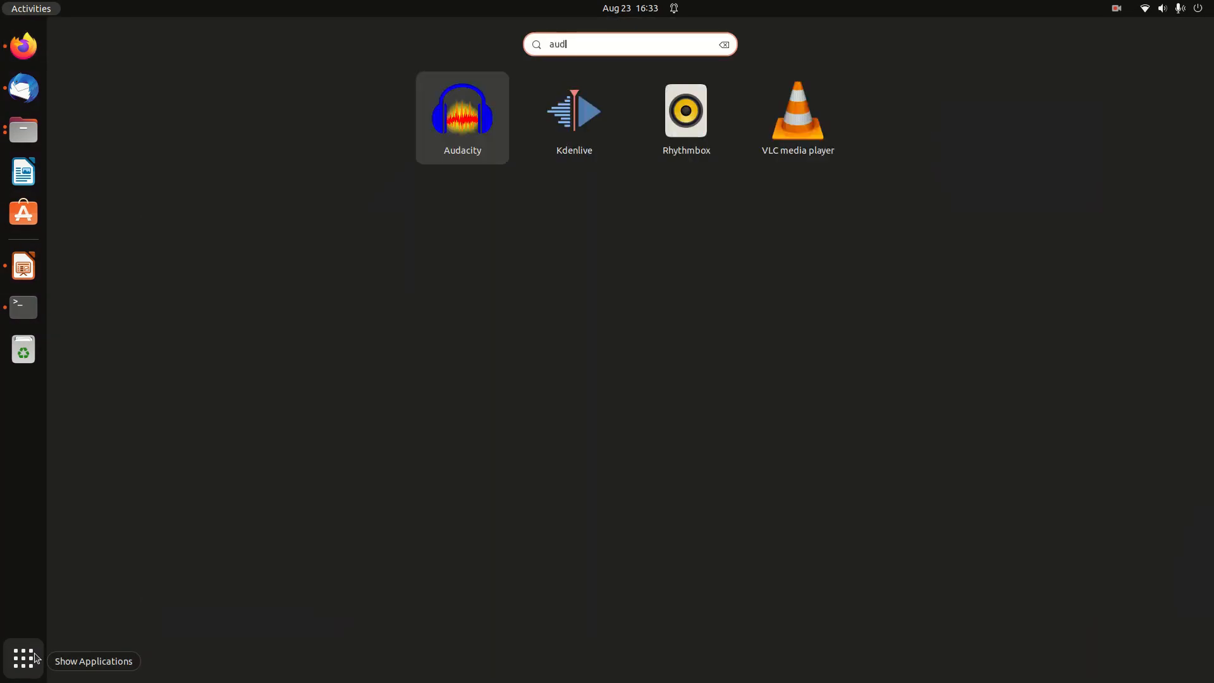
left_click(457, 112)
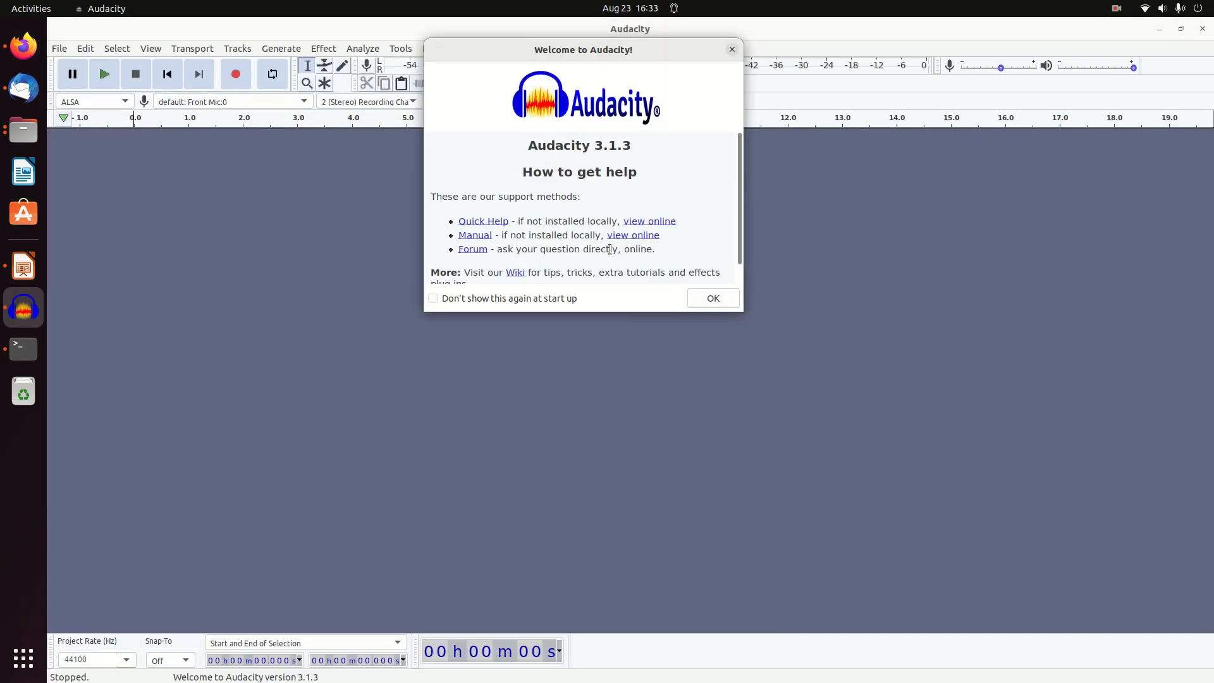
left_click(718, 299)
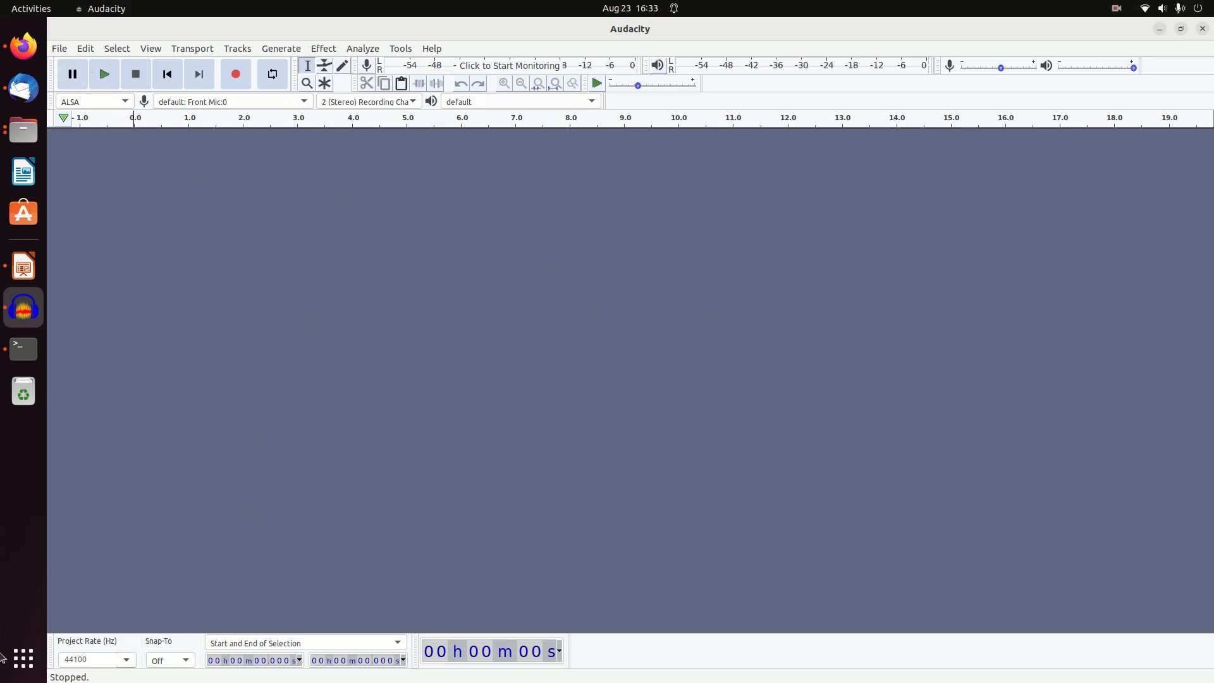
Find and launch Kdenlive from the application search
left_click(26, 663)
left_click(29, 670)
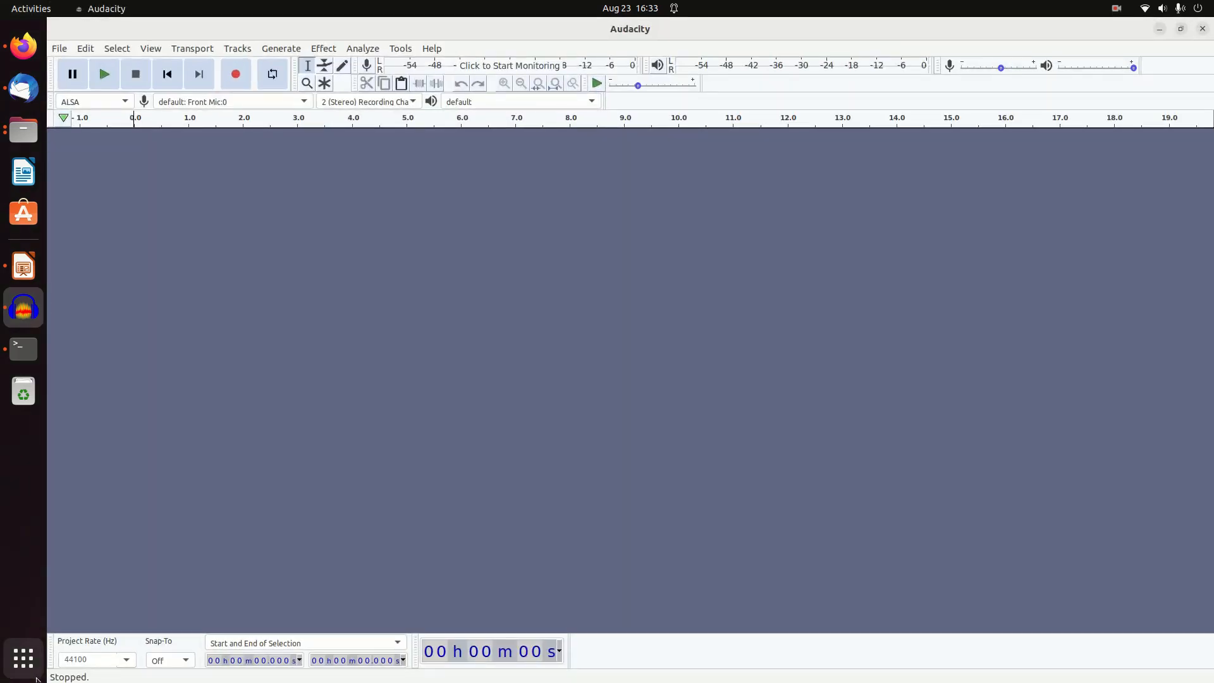
key("super")
type("kdenl")
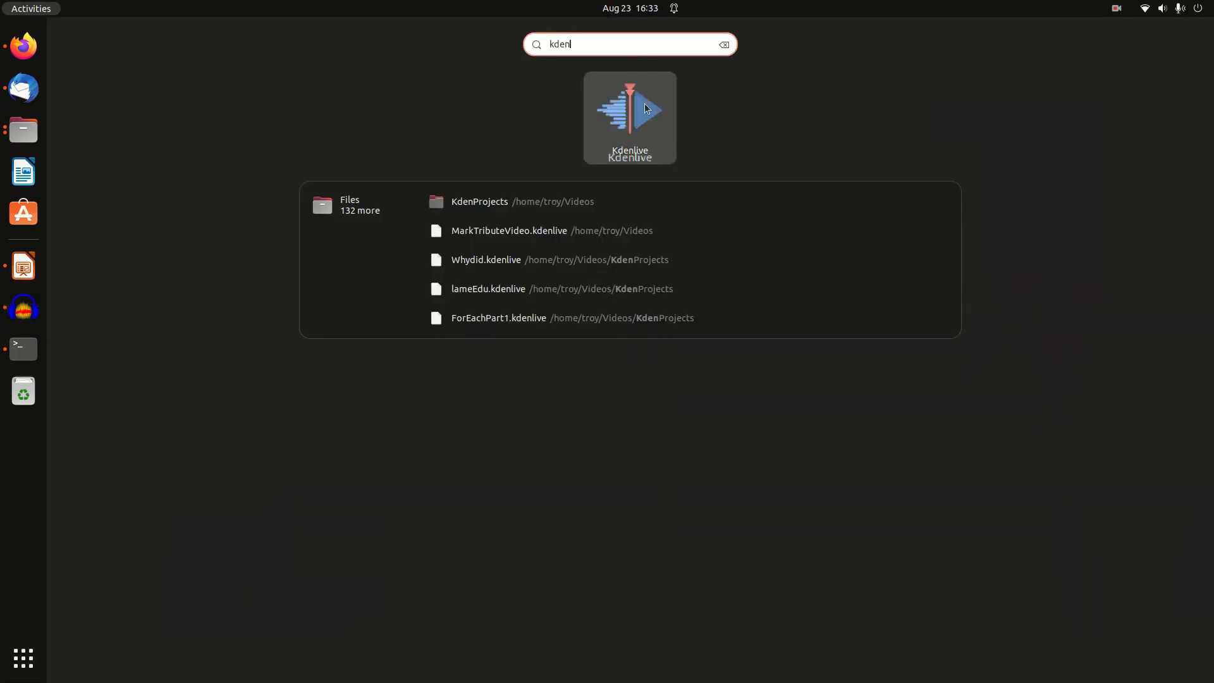
left_click(644, 105)
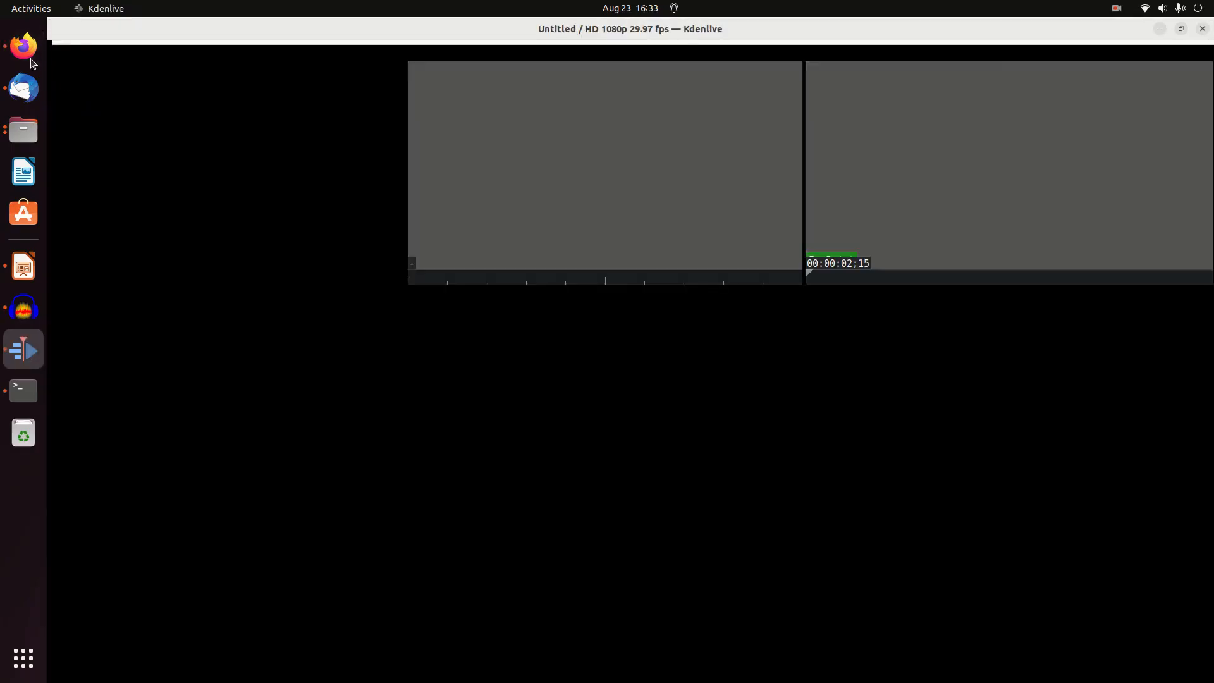
Switch to Firefox, go back to the Google results and search for "ubuntu 22.04 audacity"
left_click(22, 52)
scroll(374, 313, "up", 3)
left_click(62, 58)
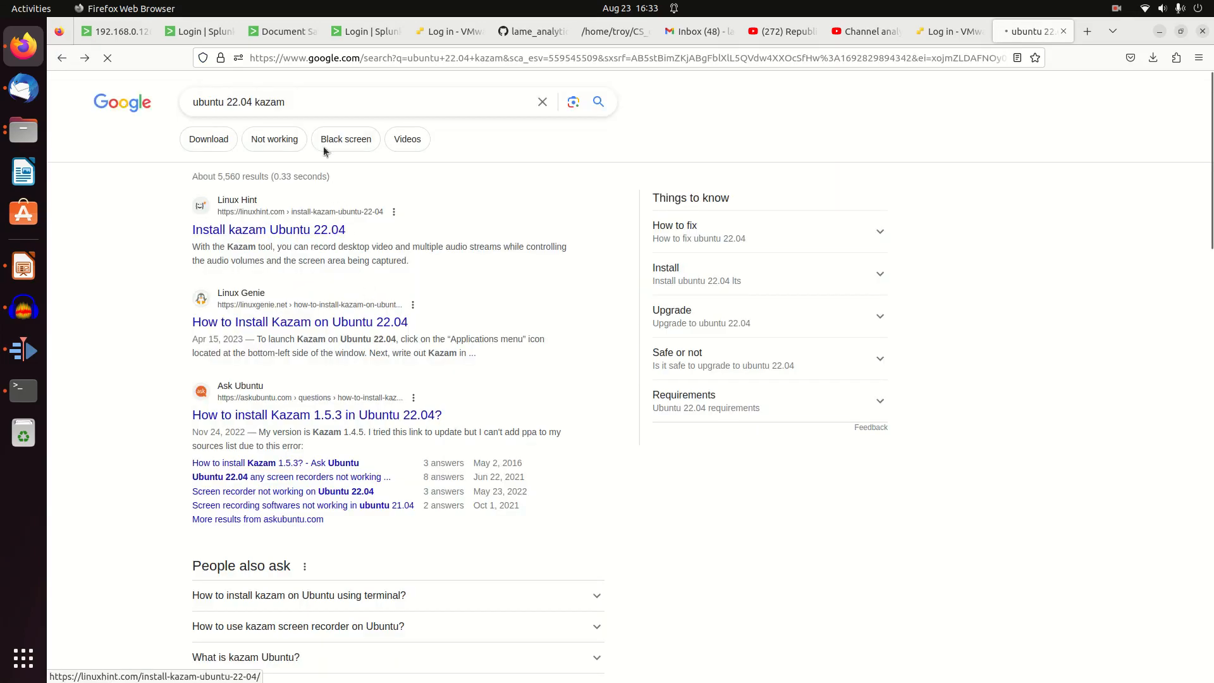
double_click(327, 100)
type("audacity")
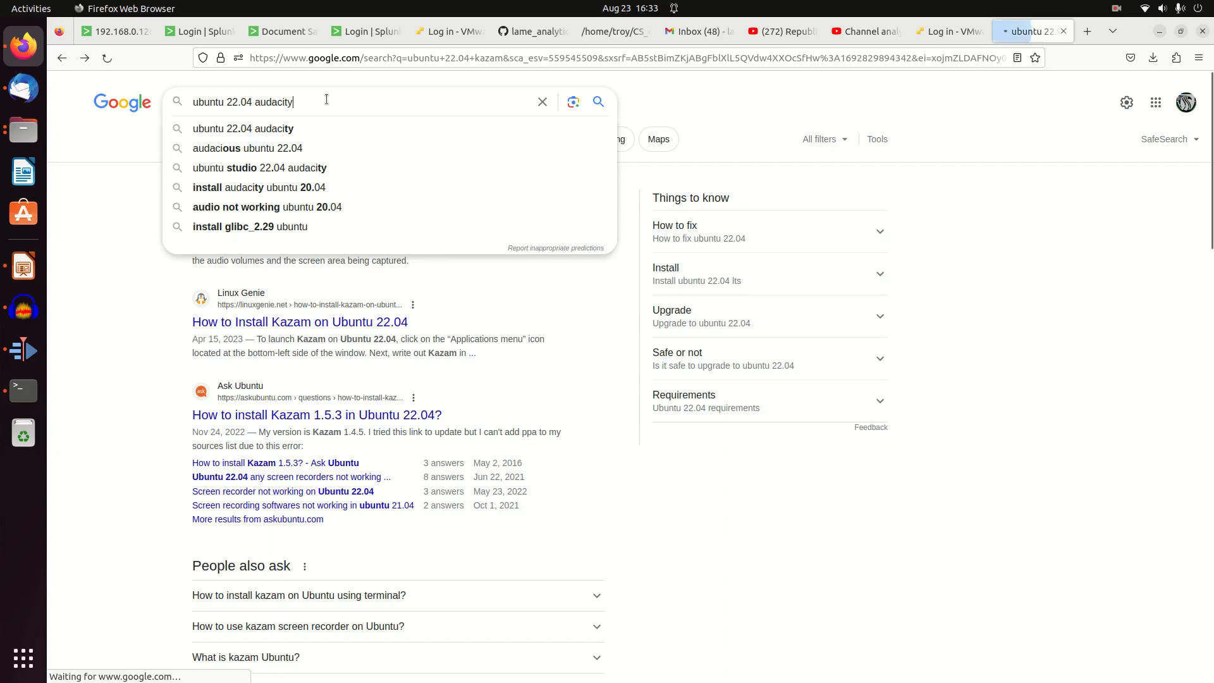
key("Return")
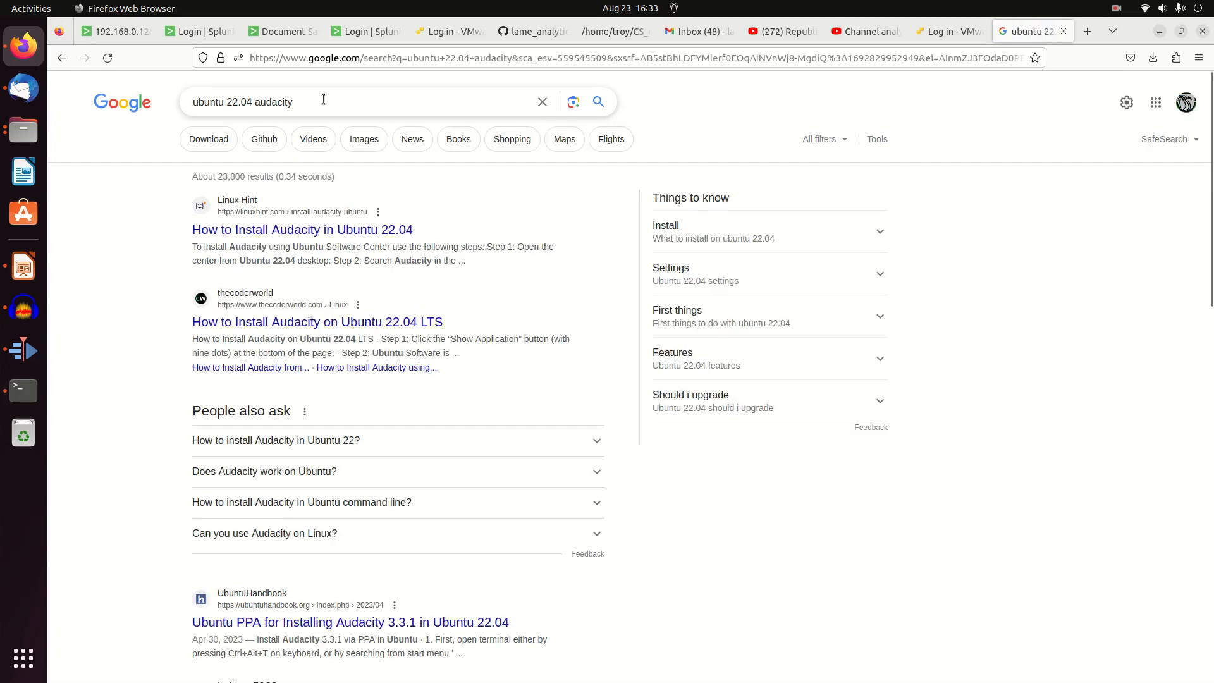
Open the Linux Hint article on installing Audacity and review its Snap Store install command
left_click(348, 232)
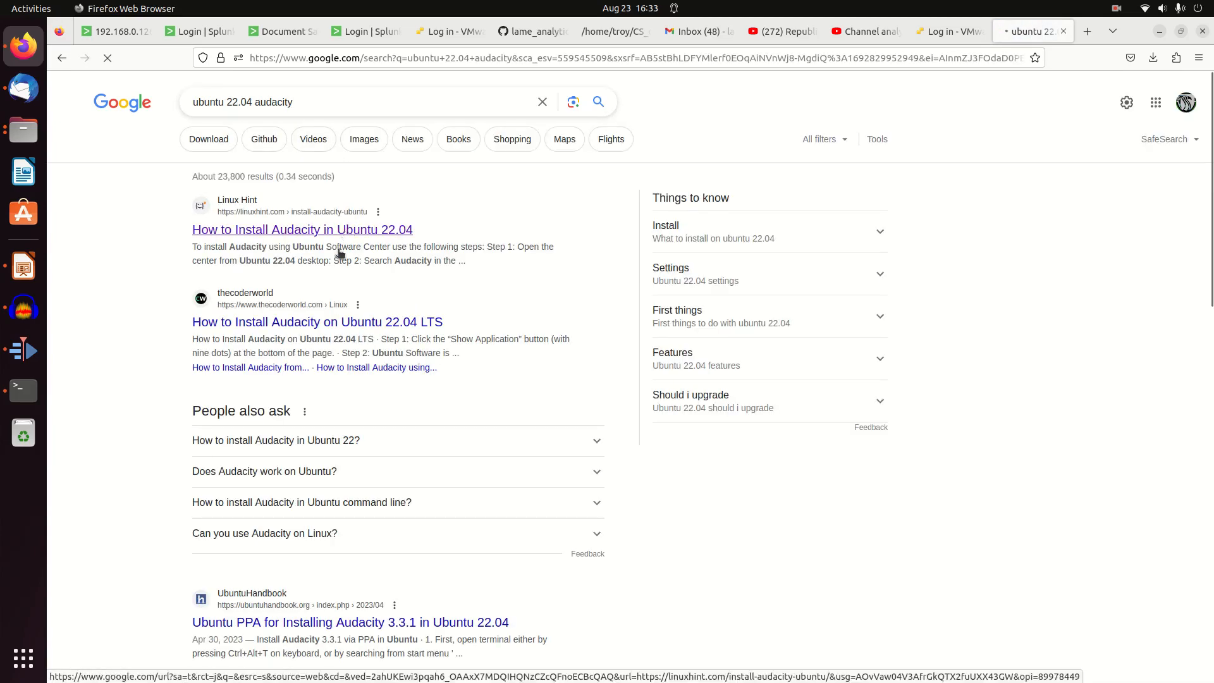
scroll(465, 405, "down", 15)
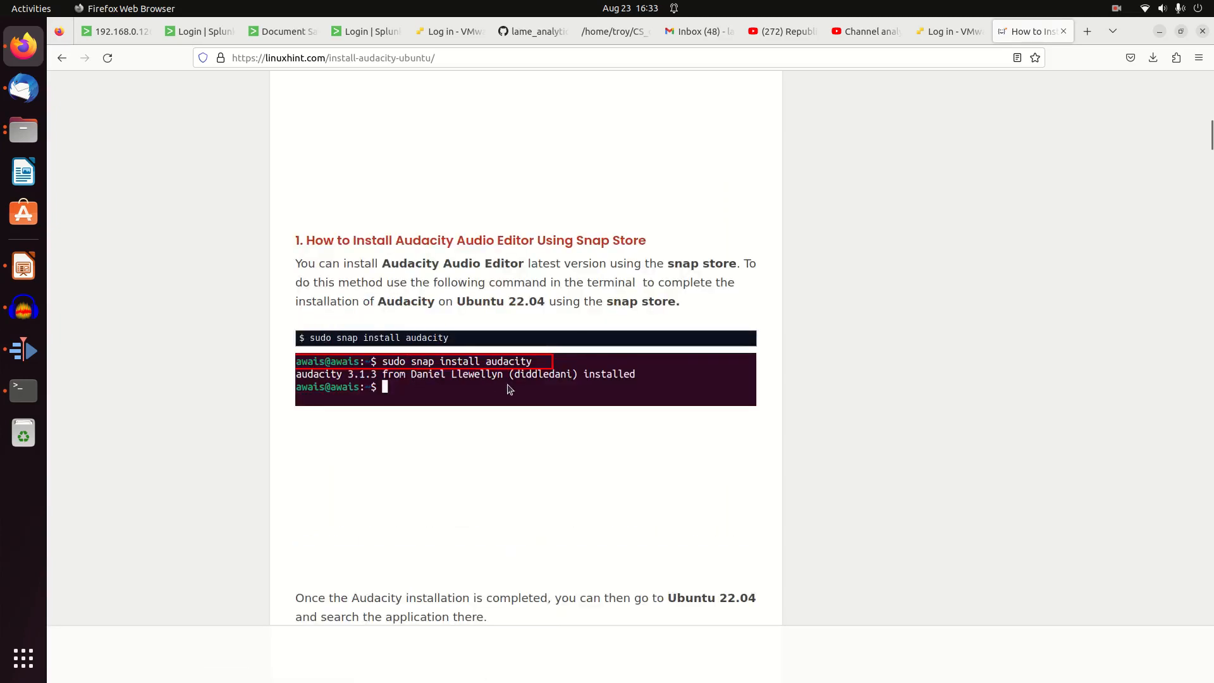
scroll(341, 277, "up", 5)
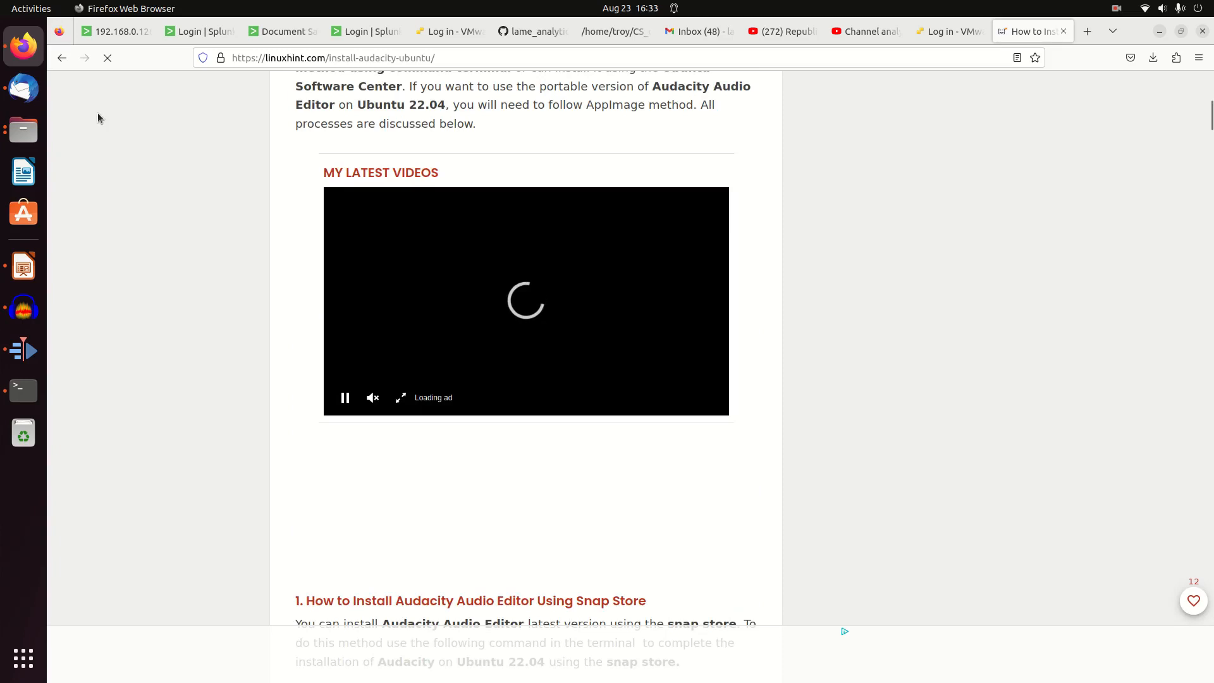
Go back to the Google results and search for "ubuntu 22.04 kdenlive"
left_click(62, 59)
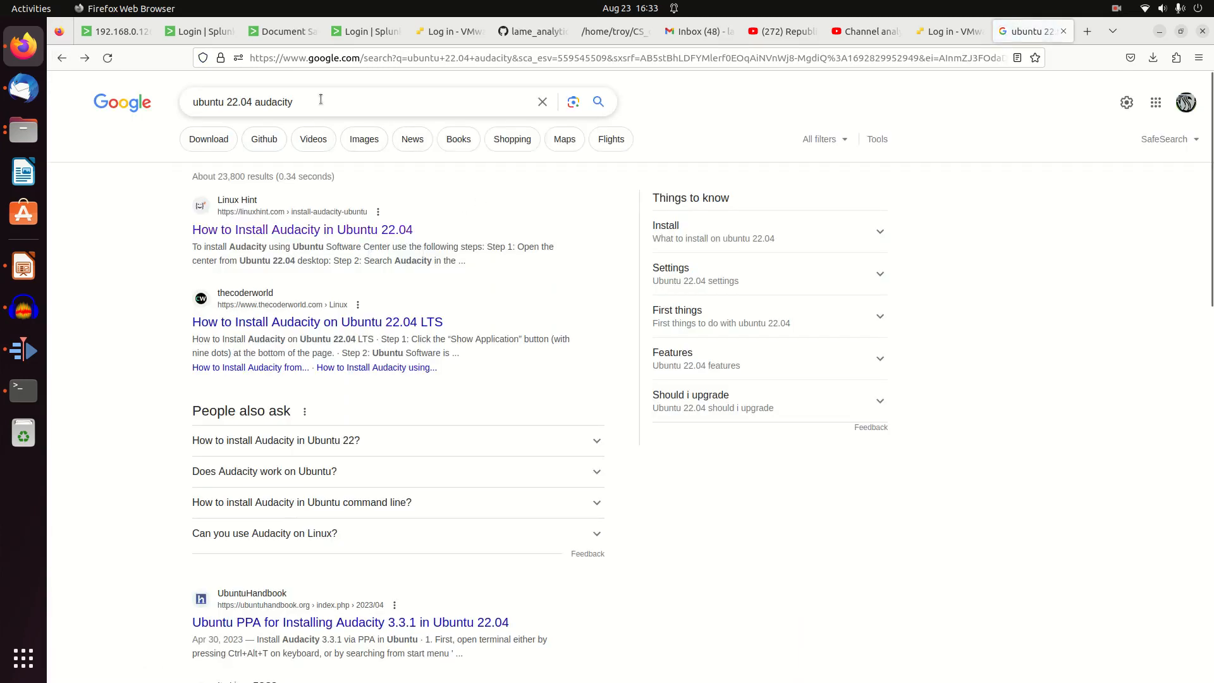
double_click(346, 99)
type("kdenlive")
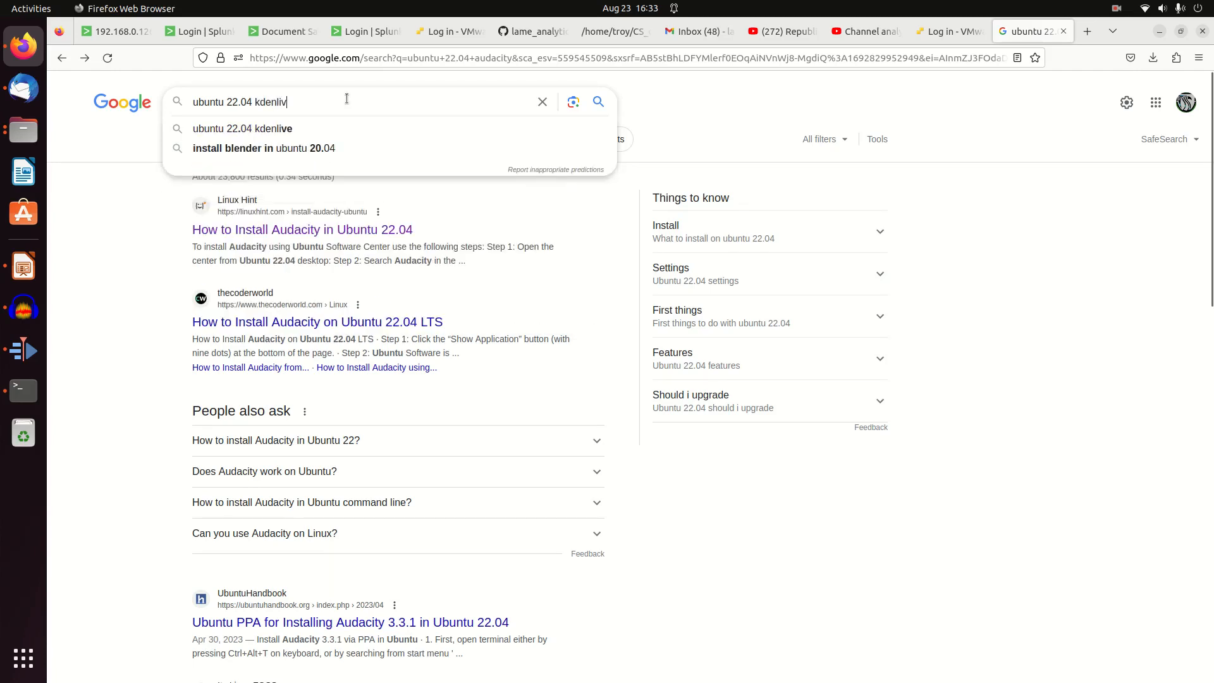
left_click(269, 128)
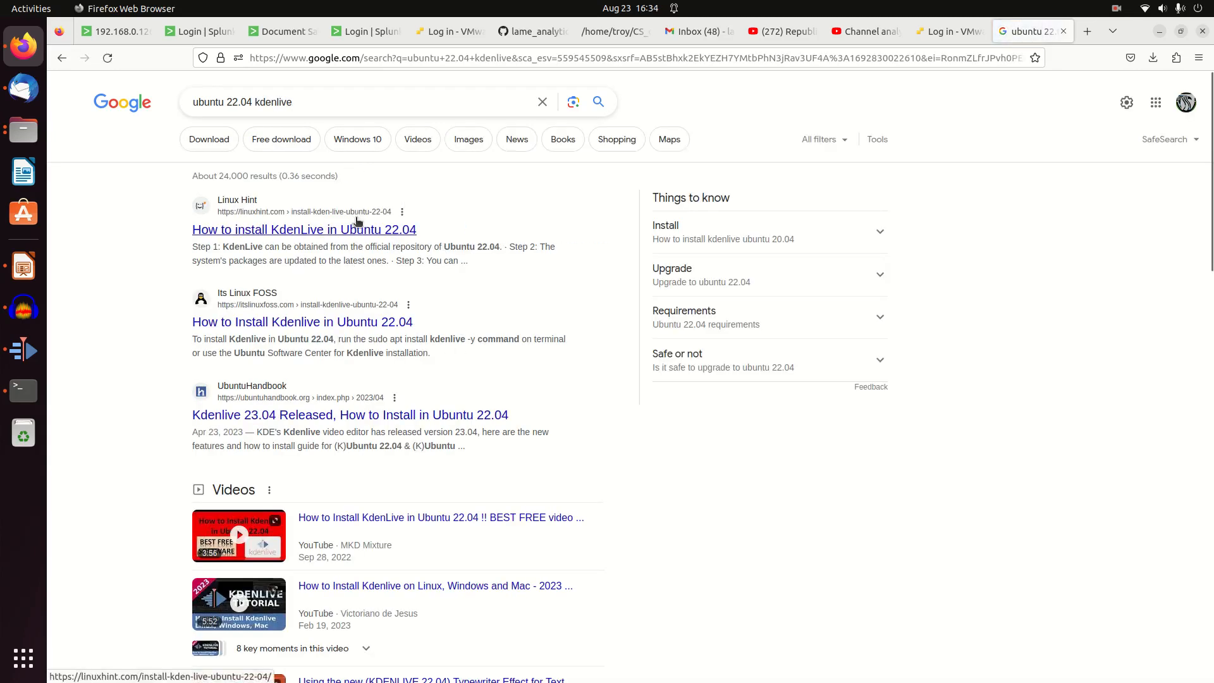
Open the Linux Hint article on installing KdenLive and review its terminal update and install commands
left_click(341, 229)
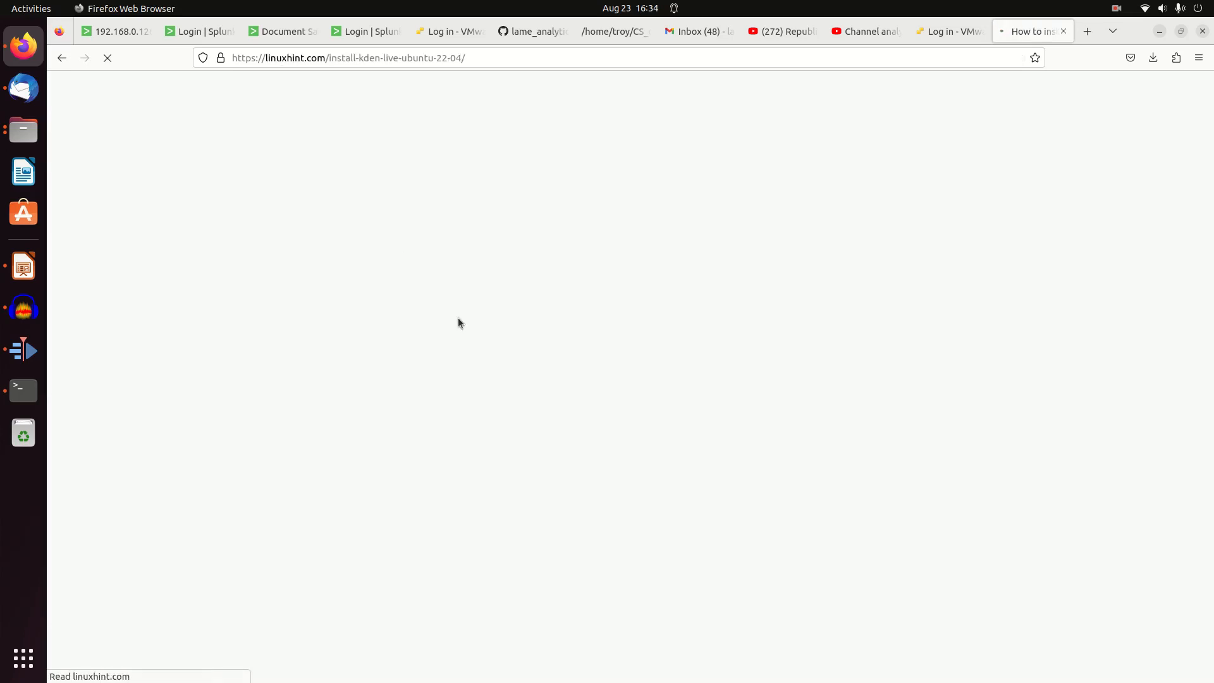
scroll(461, 548, "down", 5)
scroll(447, 453, "down", 5)
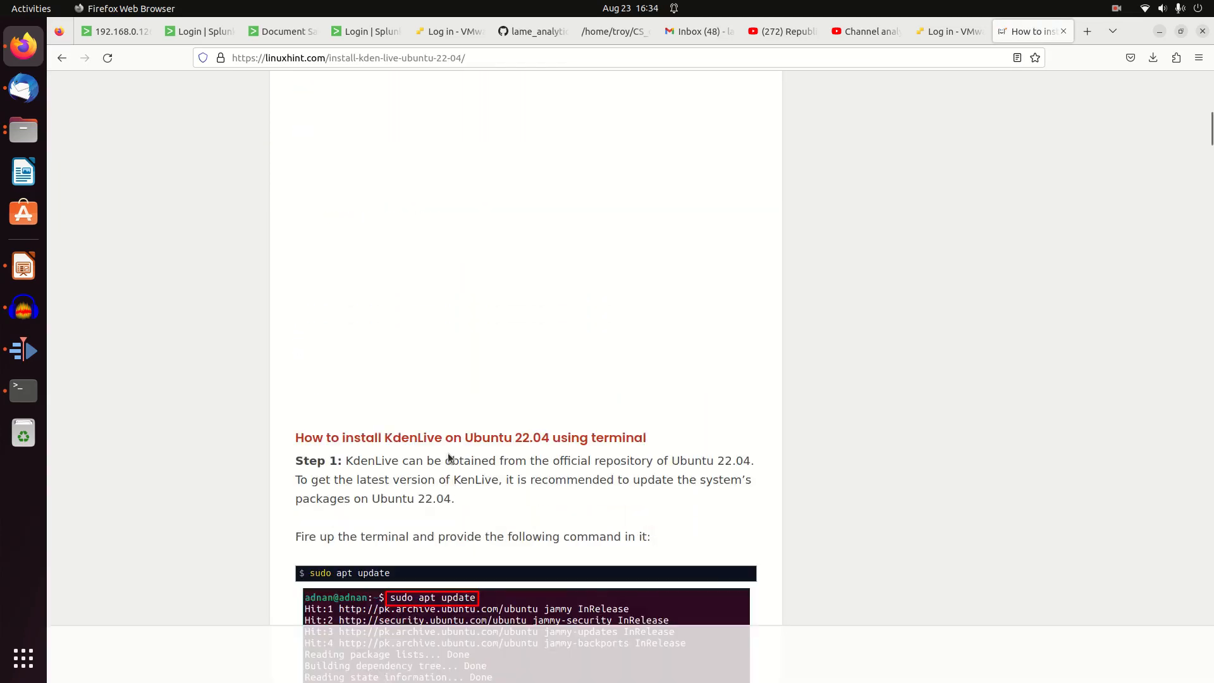
scroll(450, 472, "down", 10)
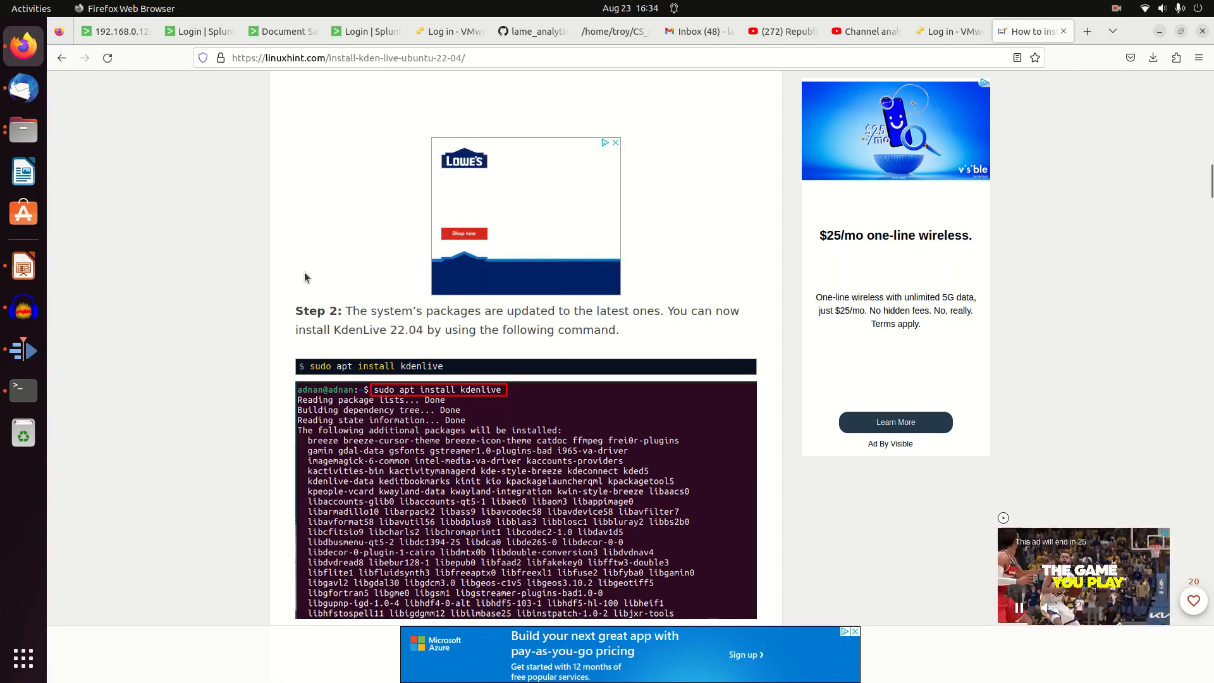
Finish the running screen recording
left_click(1117, 9)
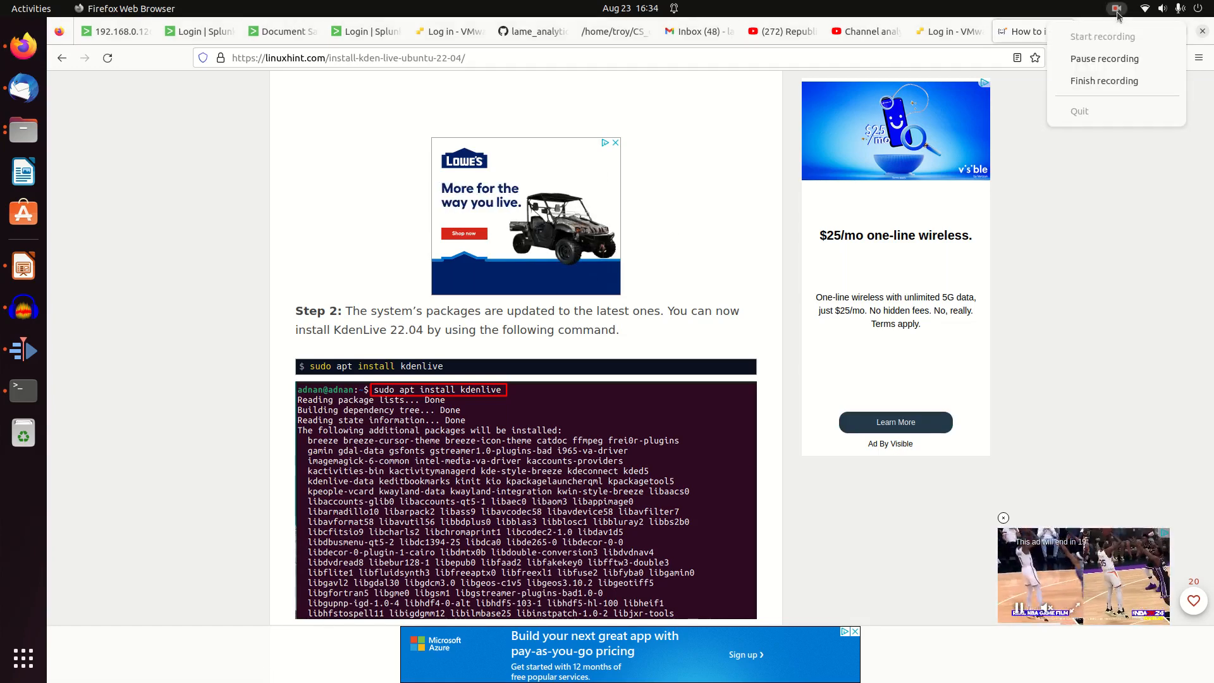
left_click(1112, 81)
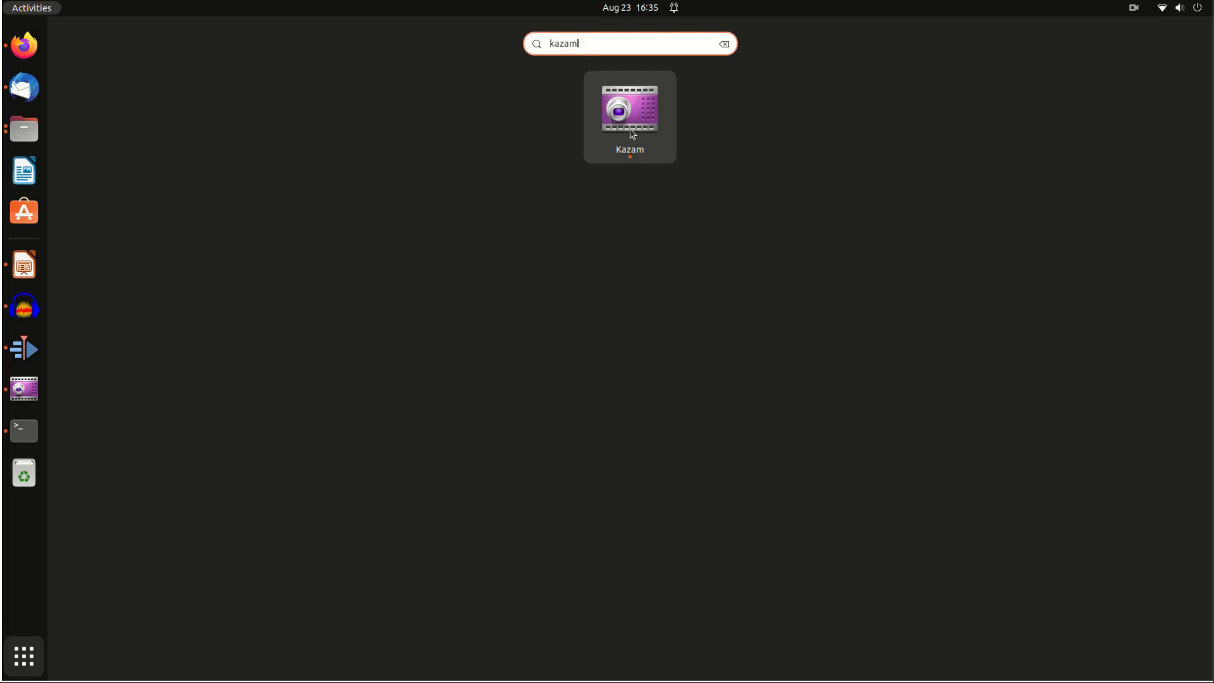
Launch Kazam to show its fullscreen screencast capture options, and access its recording controls in the system tray
key("Return")
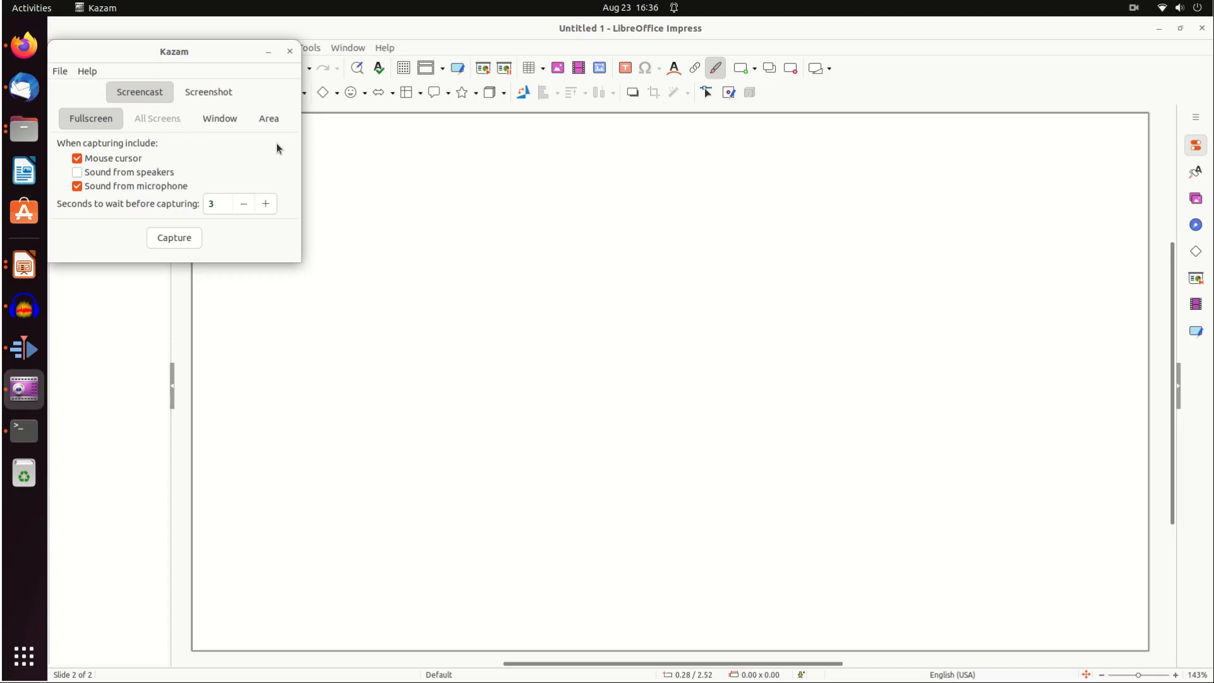
left_click(348, 163)
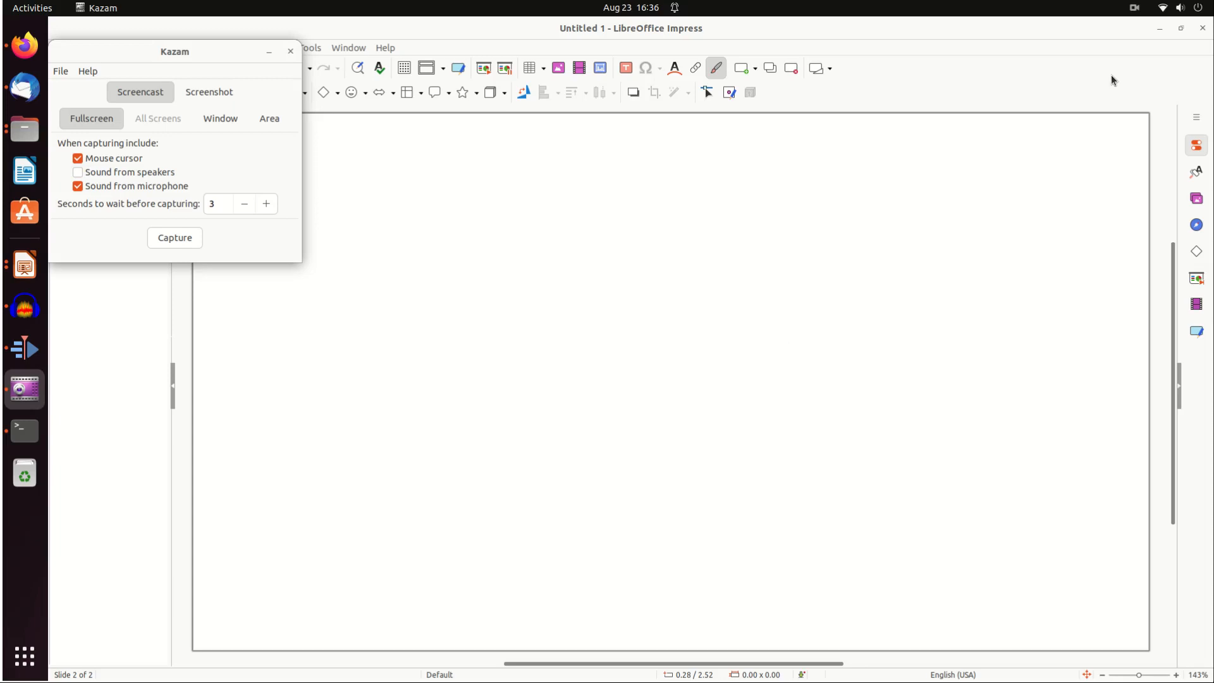
left_click(1135, 9)
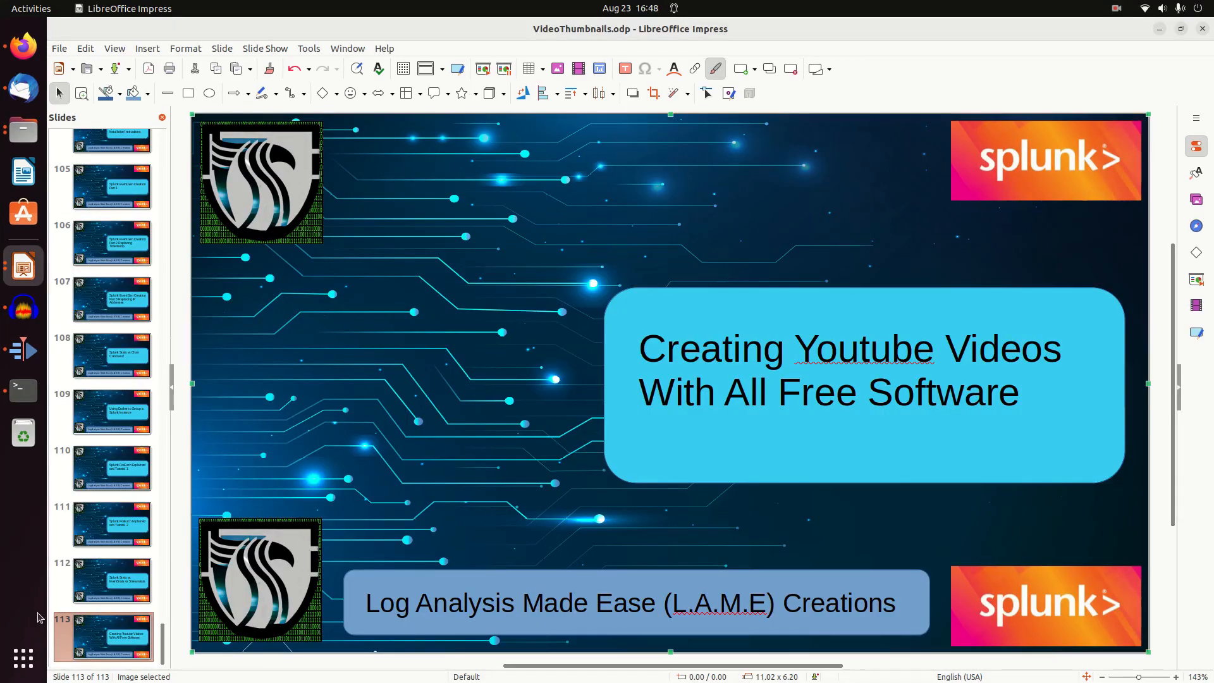
Search the installed applications for Audacity and switch to it
left_click(28, 664)
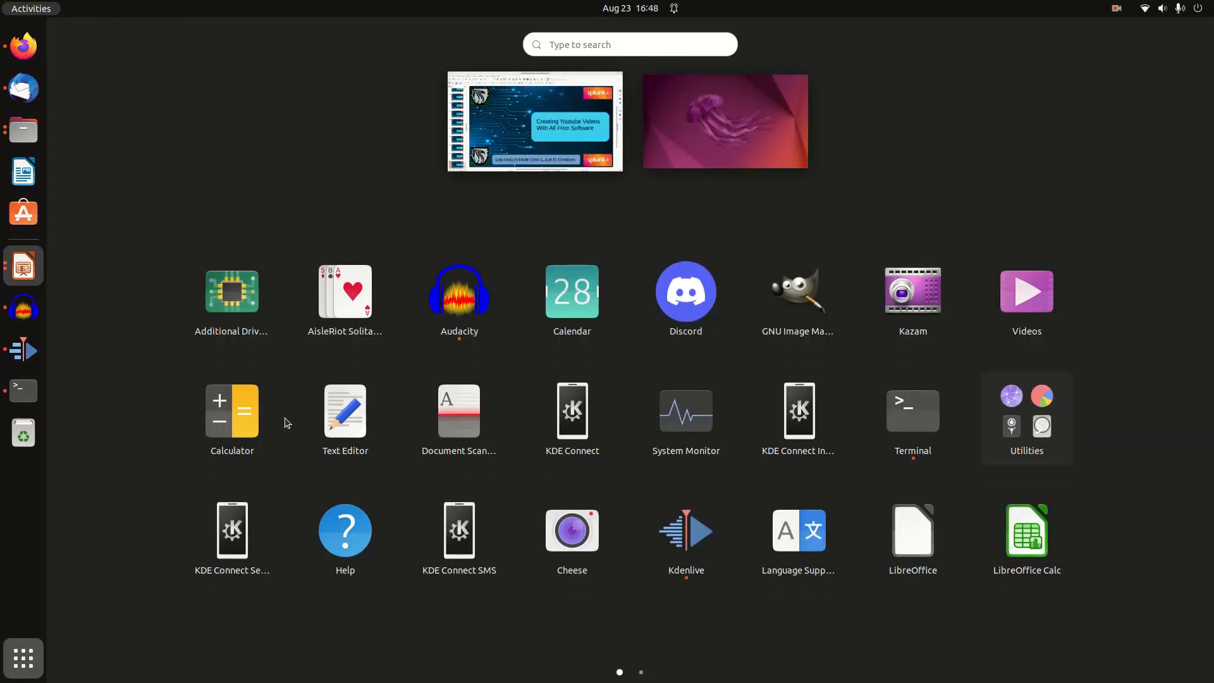
type("audacil")
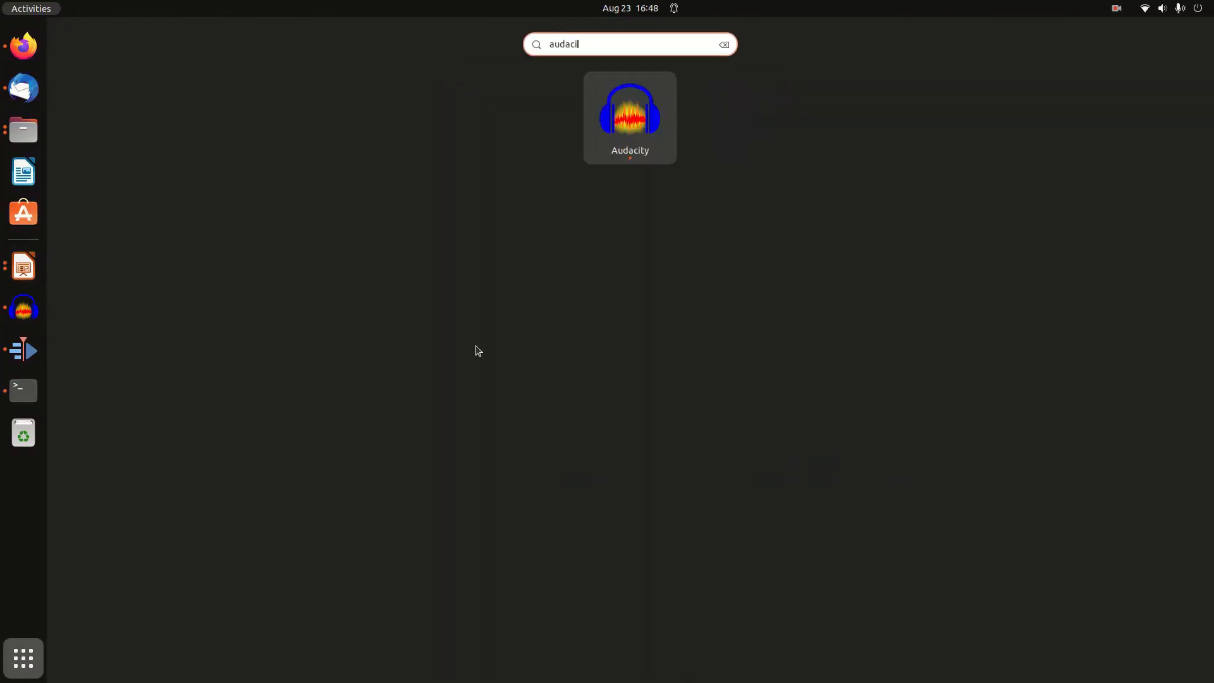
left_click(638, 139)
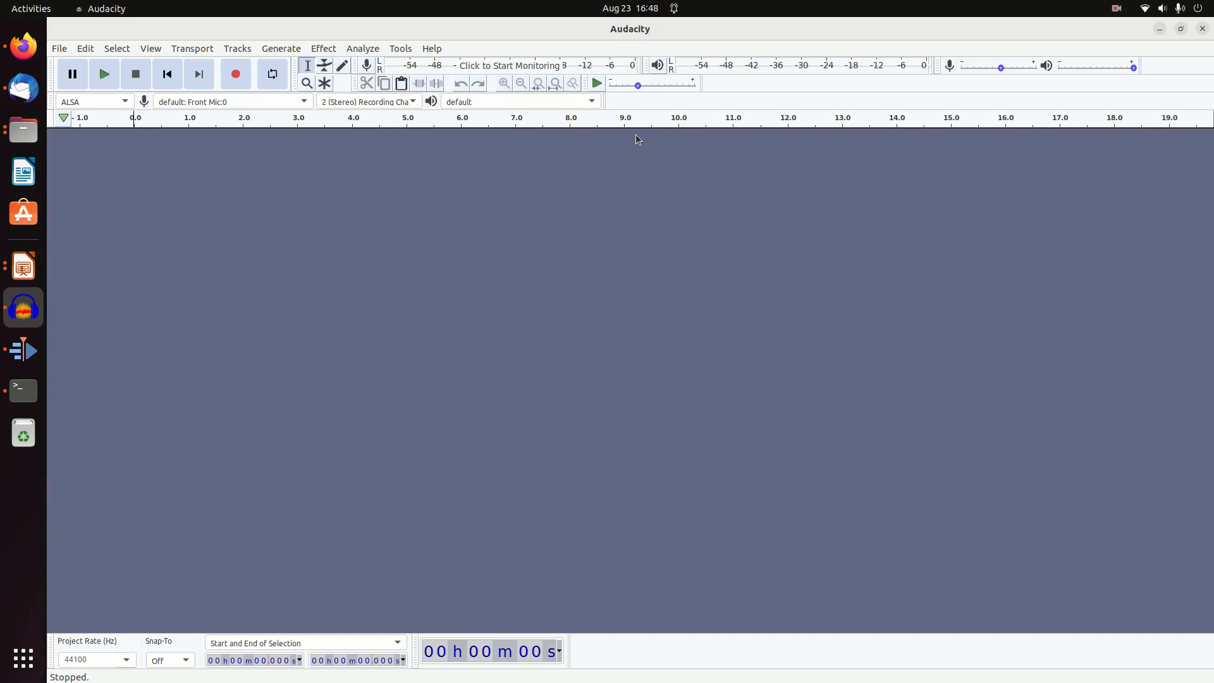
Show the recorded files in the CreatingYoutubeVideos folder in the file manager, then return to Audacity
left_click(24, 131)
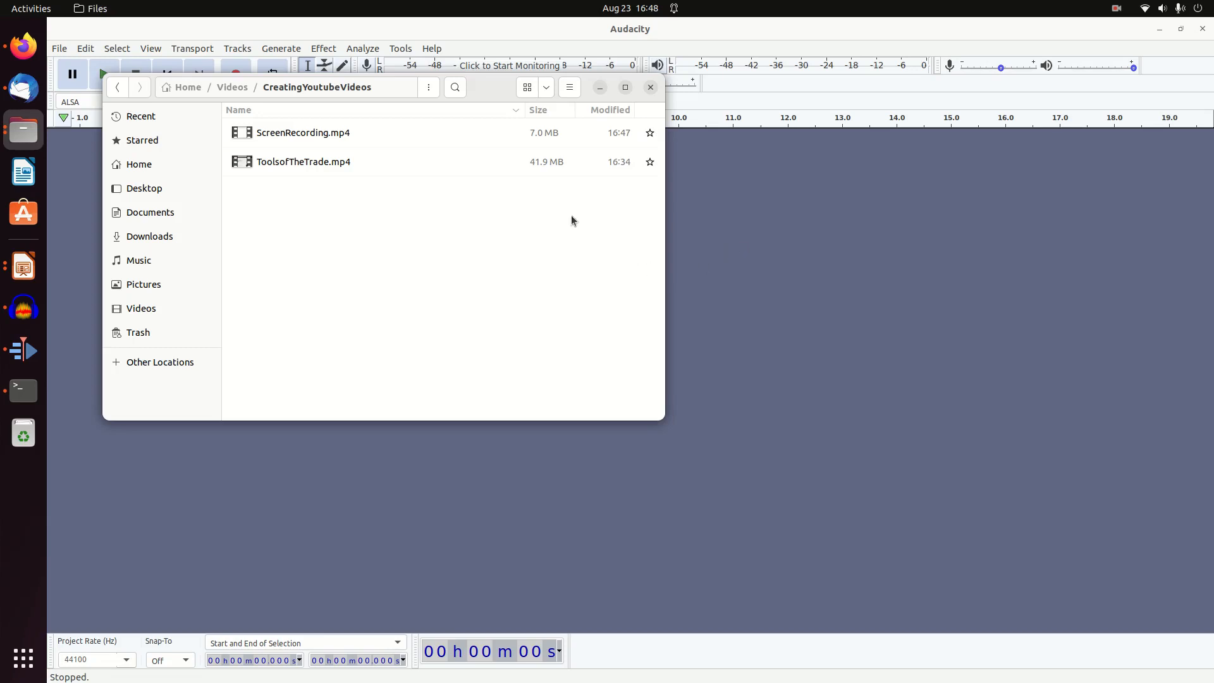
left_click_drag(484, 80, 709, 288)
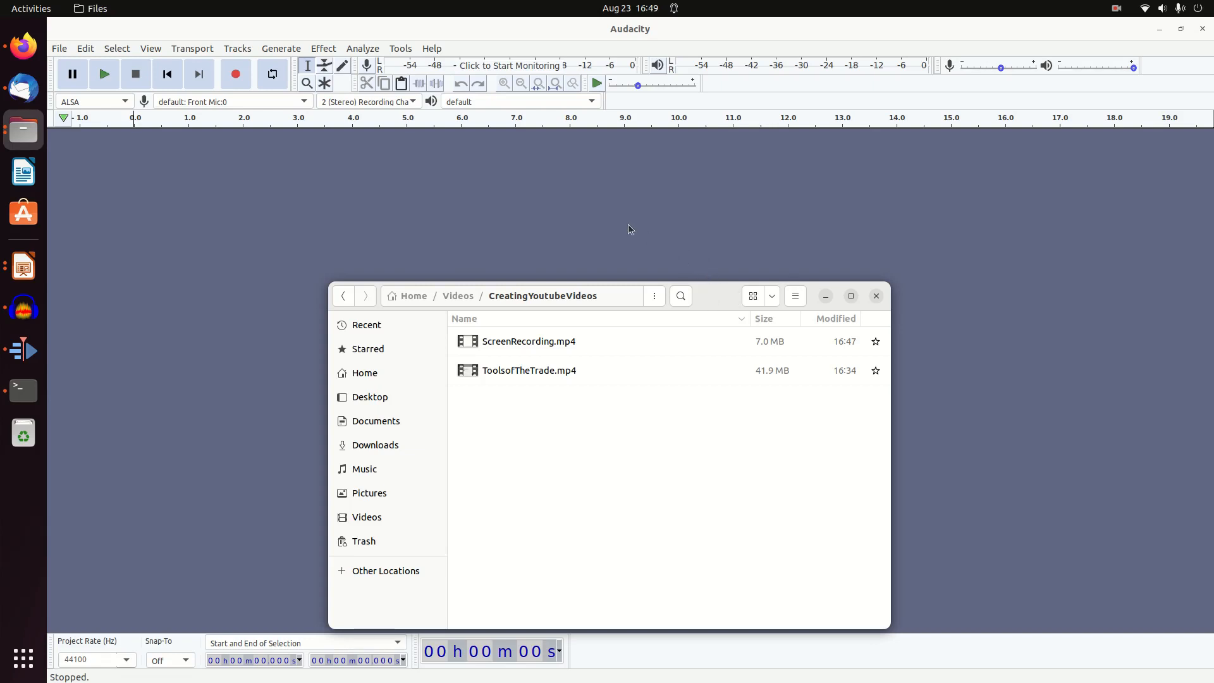
left_click(609, 217)
Open ToolsofTheTrade.mp4 from the CreatingYoutubeVideos folder inside Videos as an audio track
left_click(59, 49)
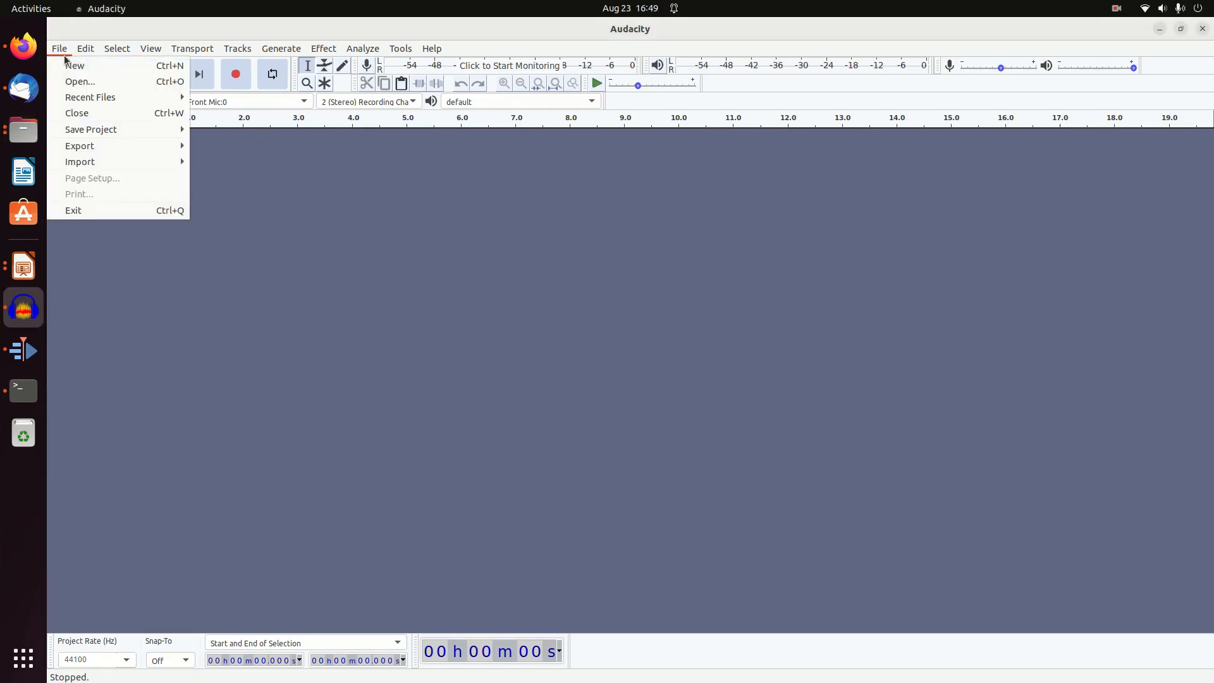
left_click(85, 82)
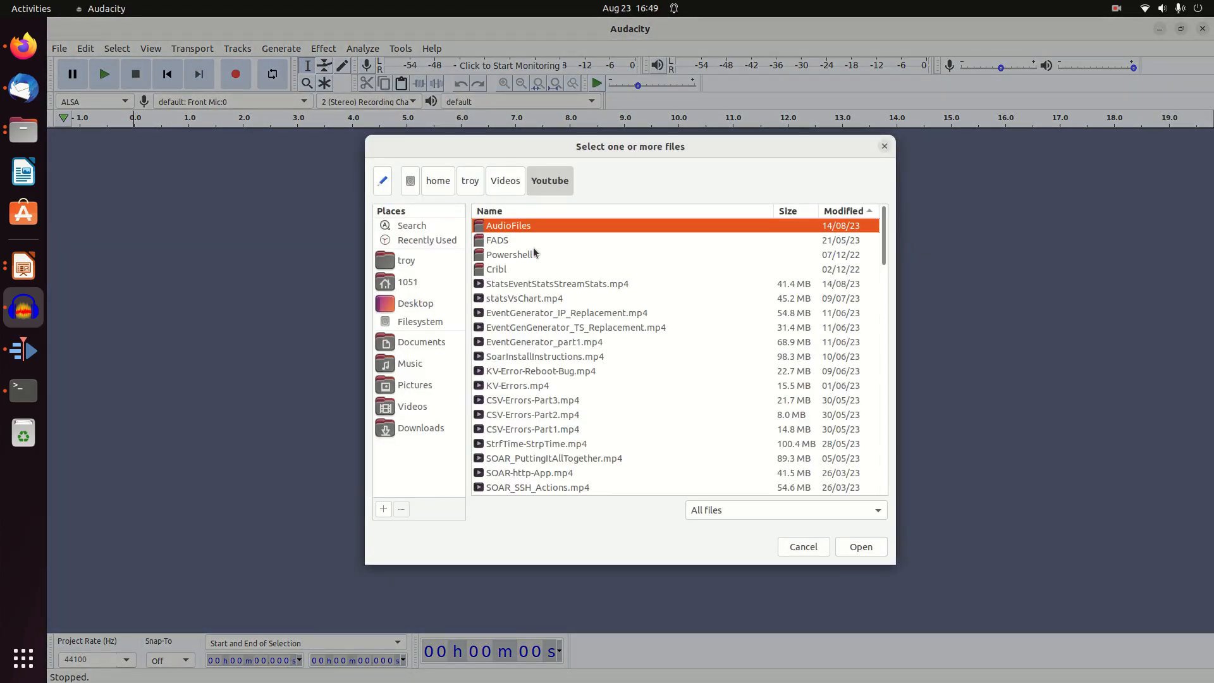
left_click(506, 182)
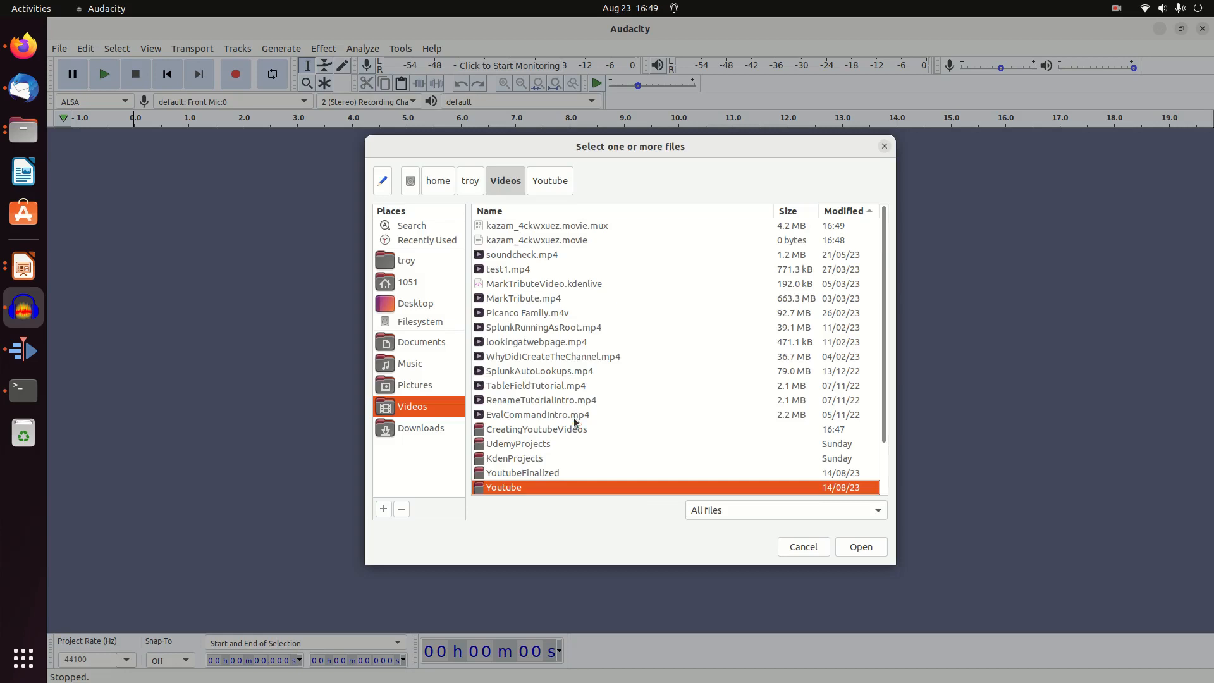
scroll(574, 417, "down", 2)
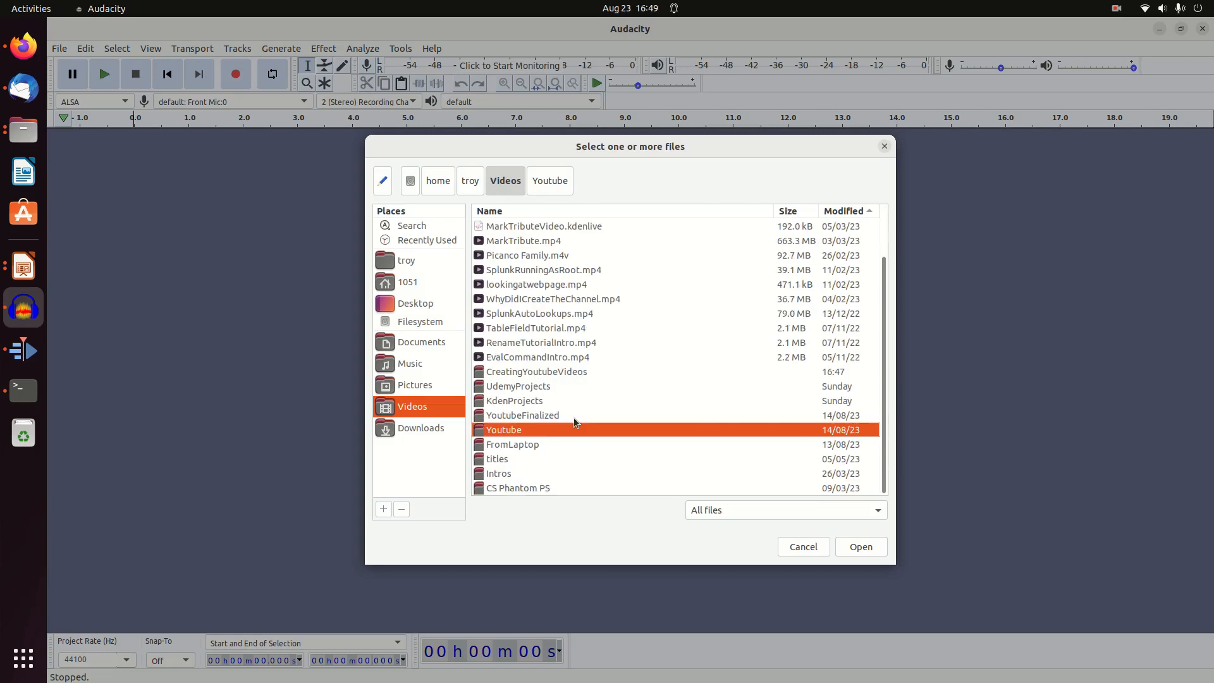
double_click(529, 373)
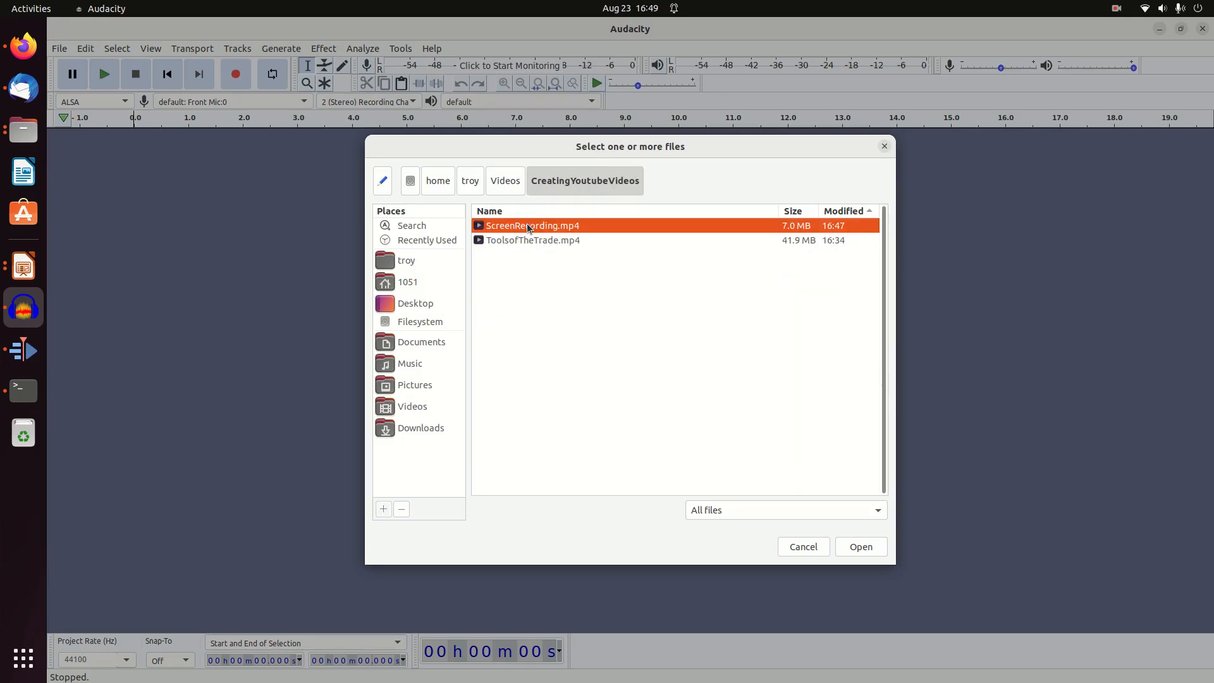
double_click(516, 241)
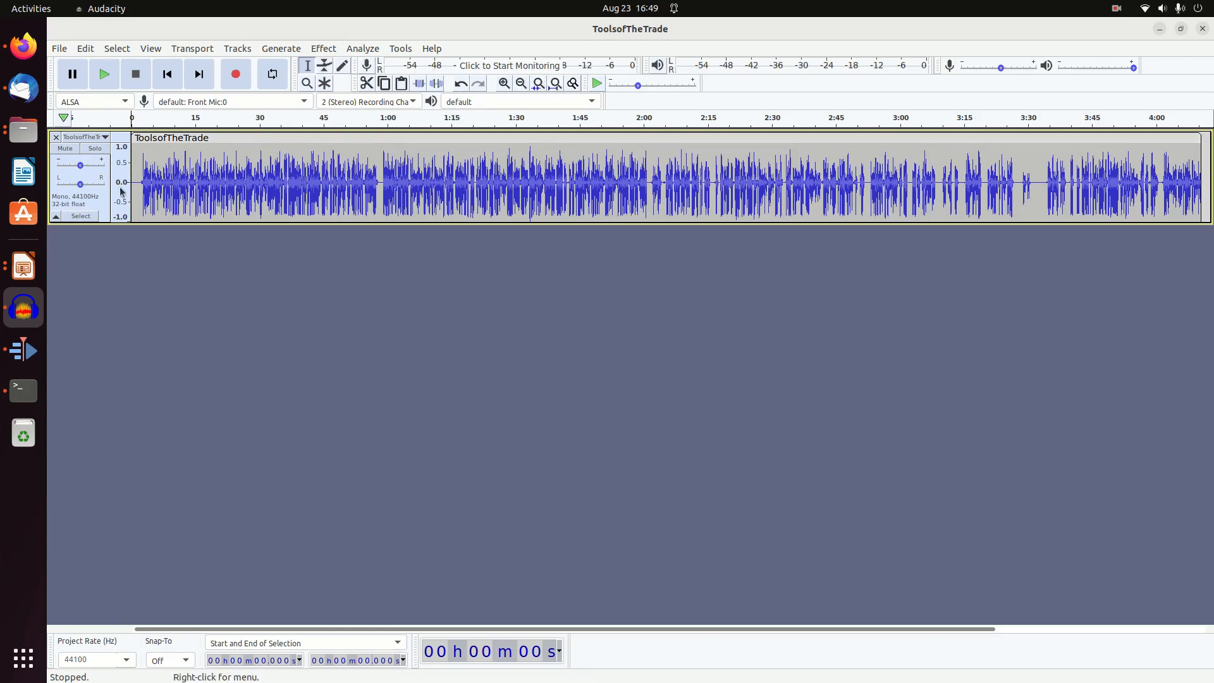
Select the quiet opening of the track from about 0.1 to 2.7 seconds and capture it as the Noise Reduction profile
left_click(504, 84)
left_click(503, 84)
left_click(504, 83)
left_click(504, 83)
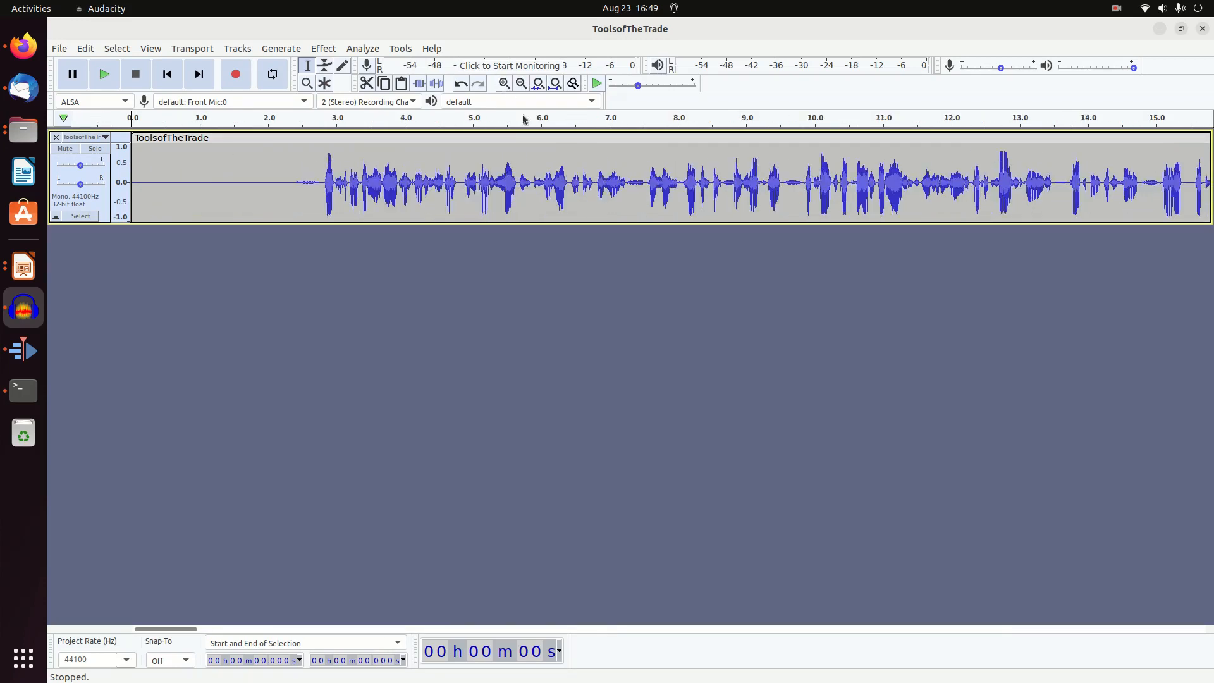
left_click_drag(138, 177, 318, 187)
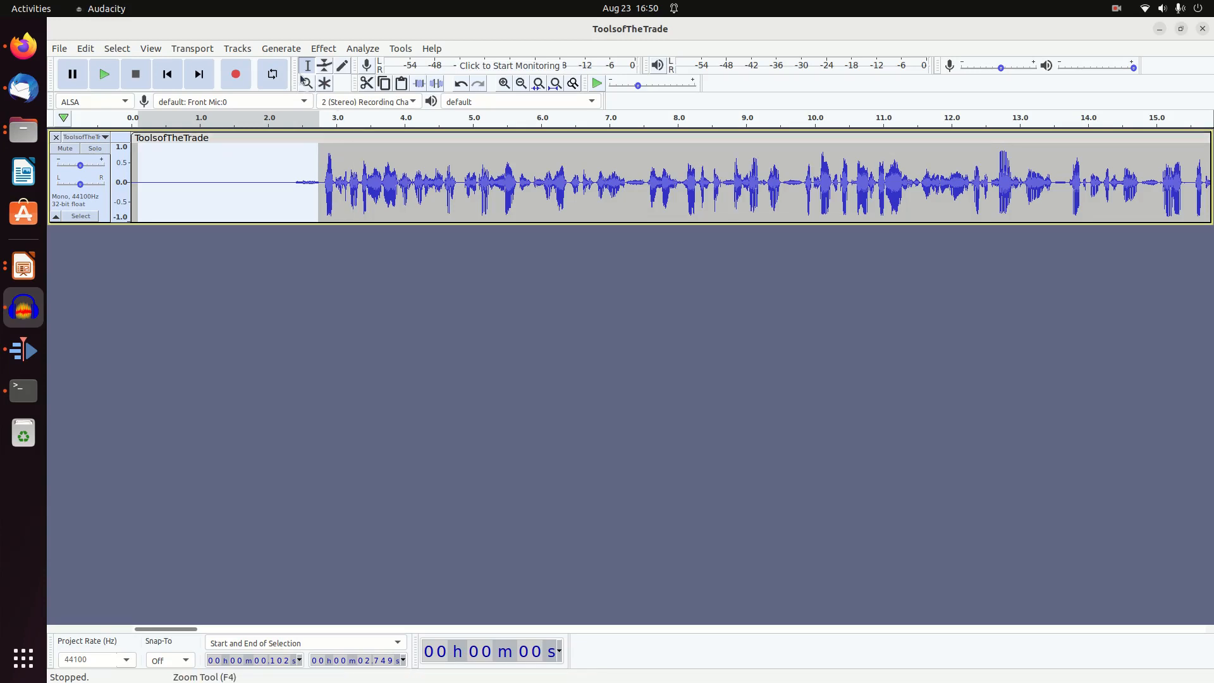
left_click(329, 50)
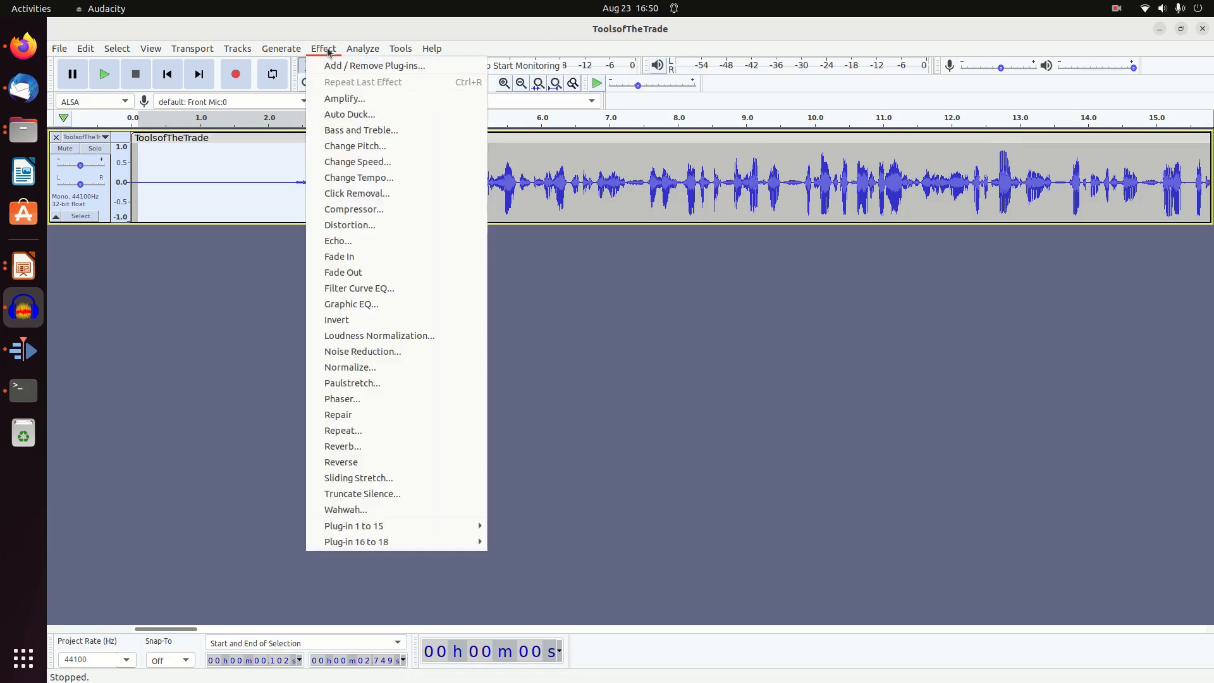
left_click(364, 353)
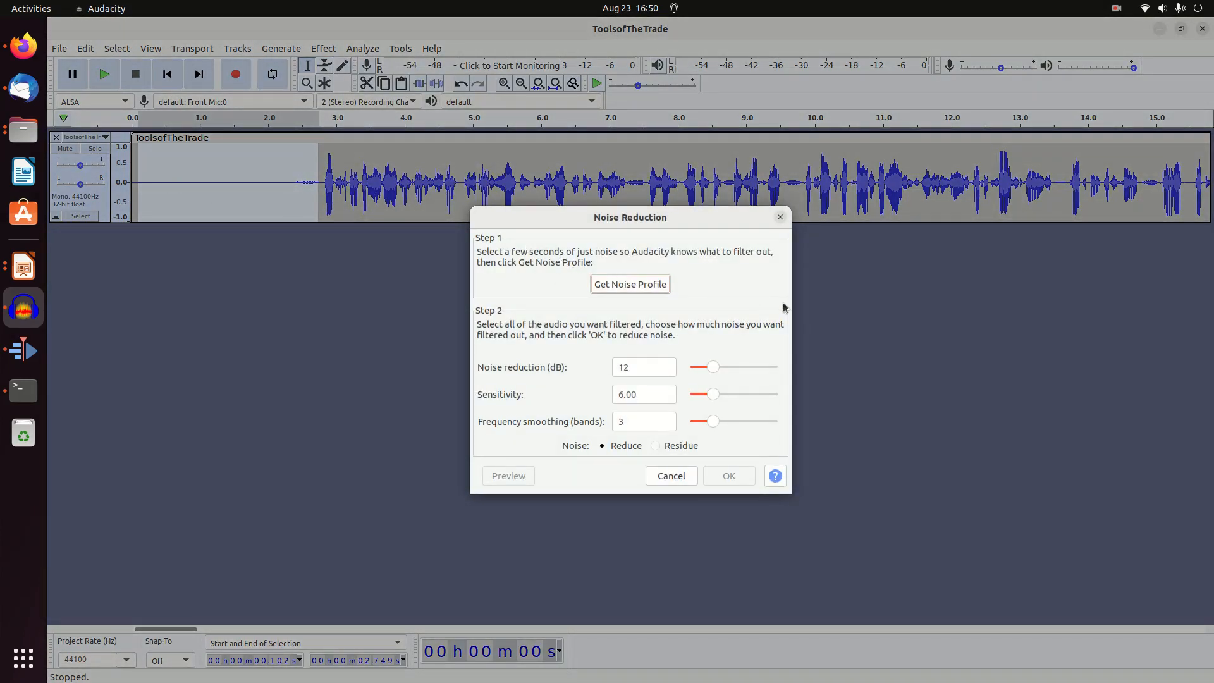
left_click(644, 283)
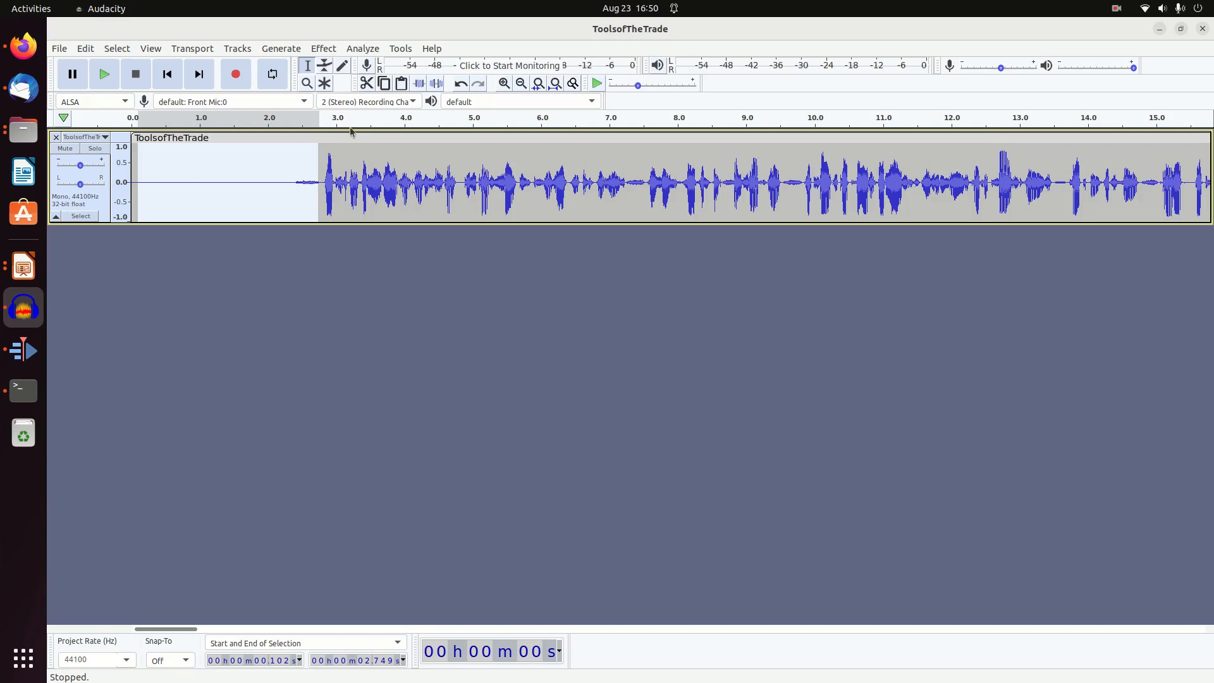
double_click(317, 187)
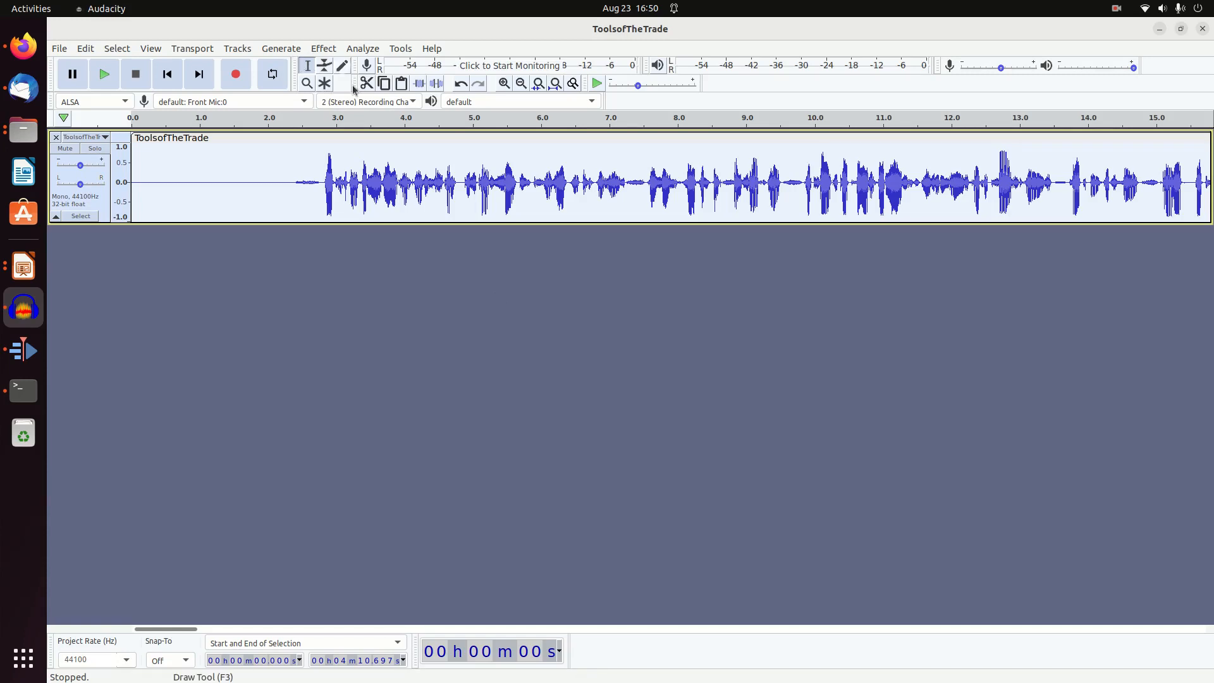
double_click(344, 144)
left_click(318, 185)
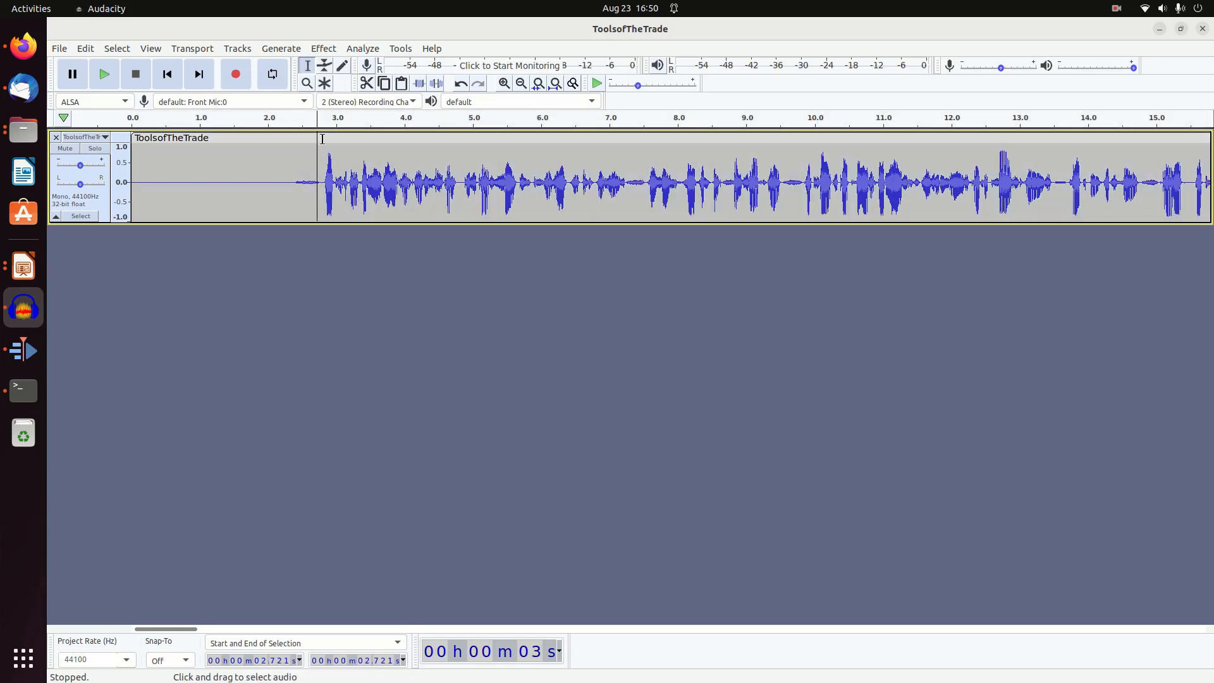
left_click(323, 49)
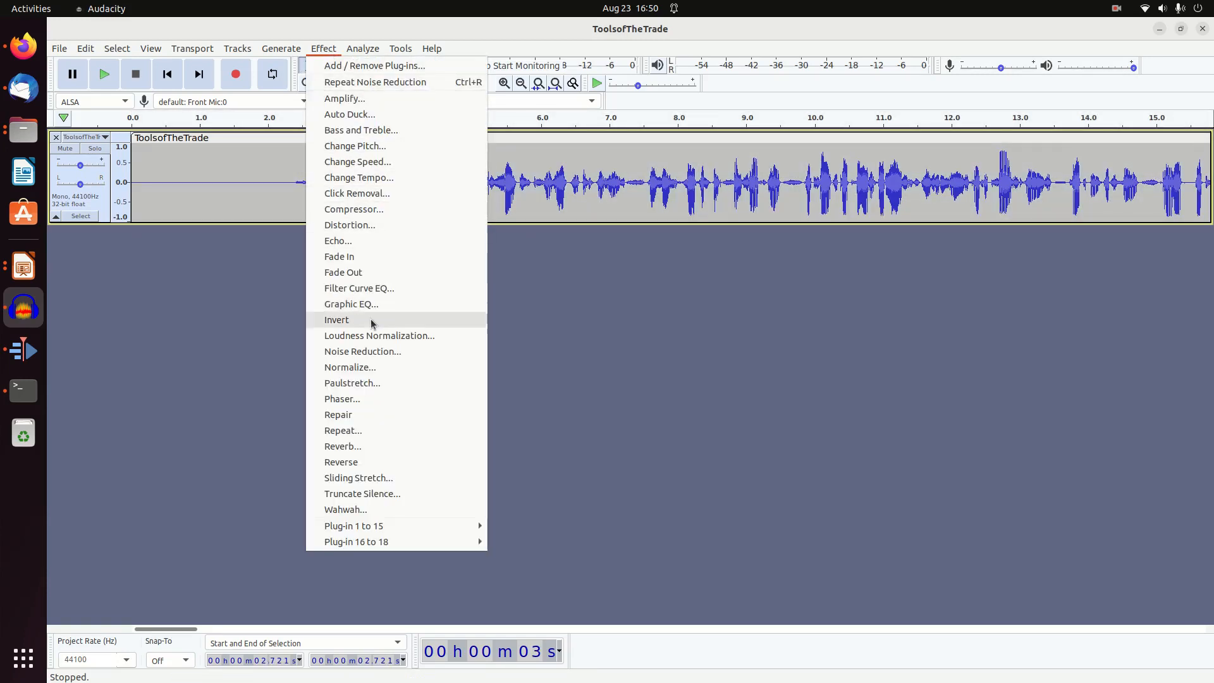
left_click(372, 351)
left_click(762, 418)
Apply Noise Reduction to the whole track with 12 dB reduction, sensitivity 6.00 and 3 frequency smoothing bands, and clear the selection
double_click(207, 152)
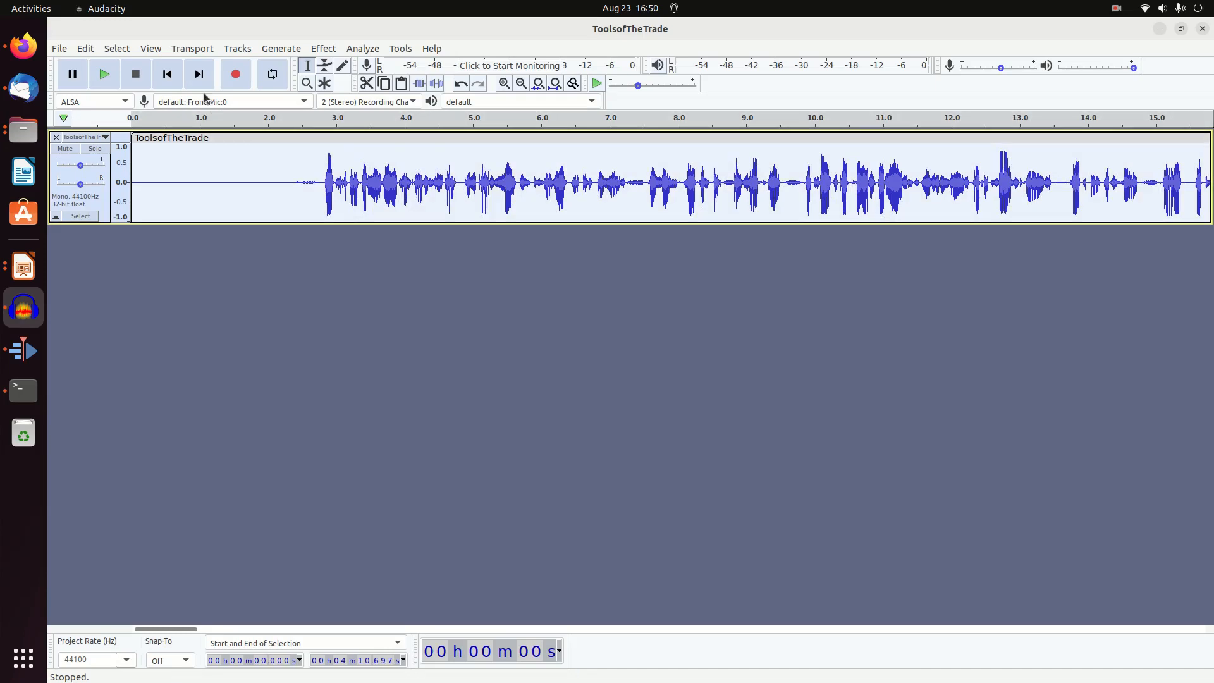
left_click(325, 48)
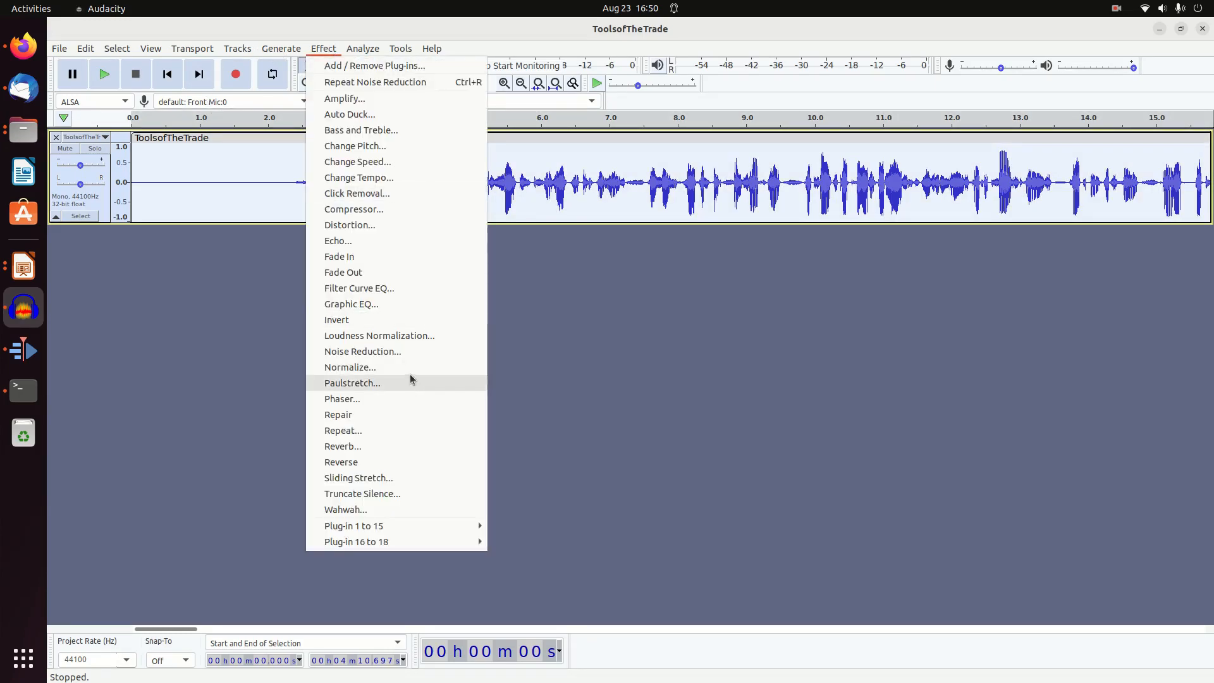
left_click(398, 353)
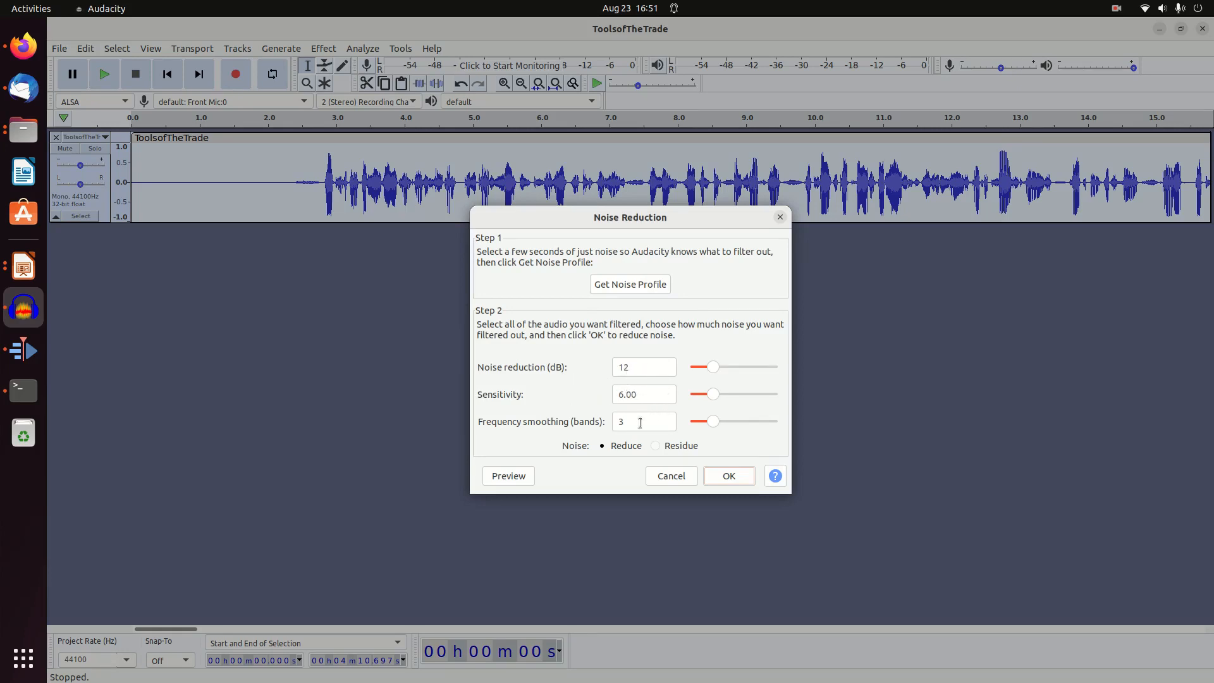
left_click(730, 476)
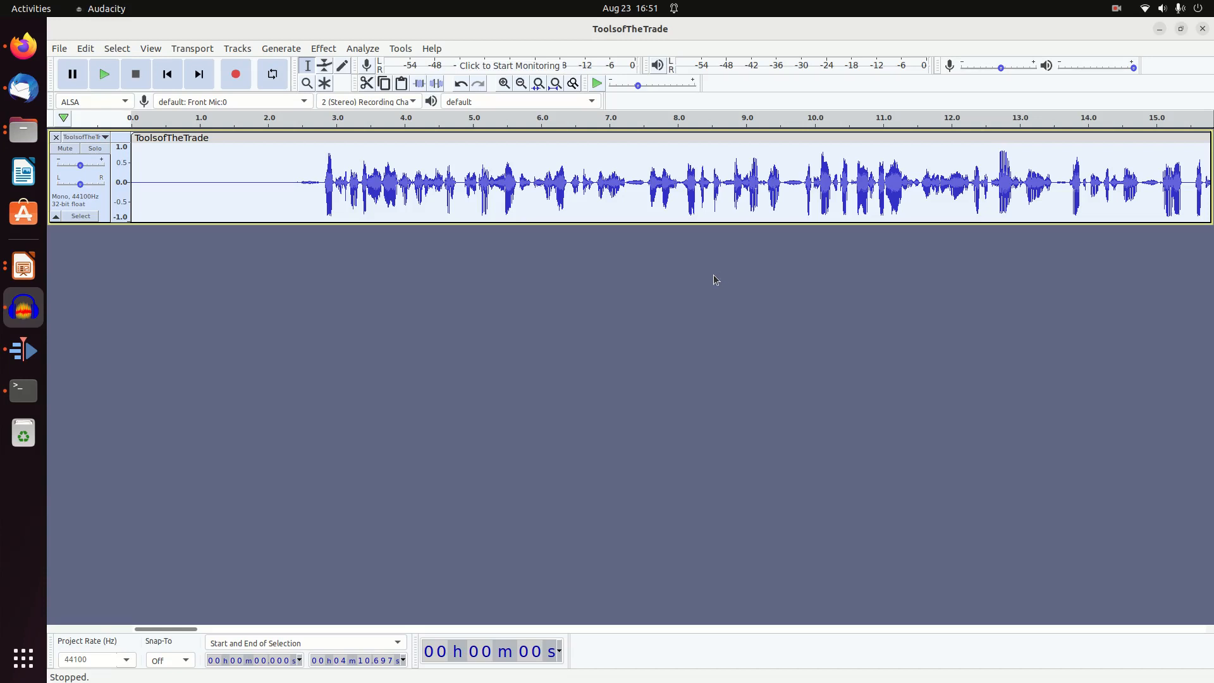
left_click(288, 184)
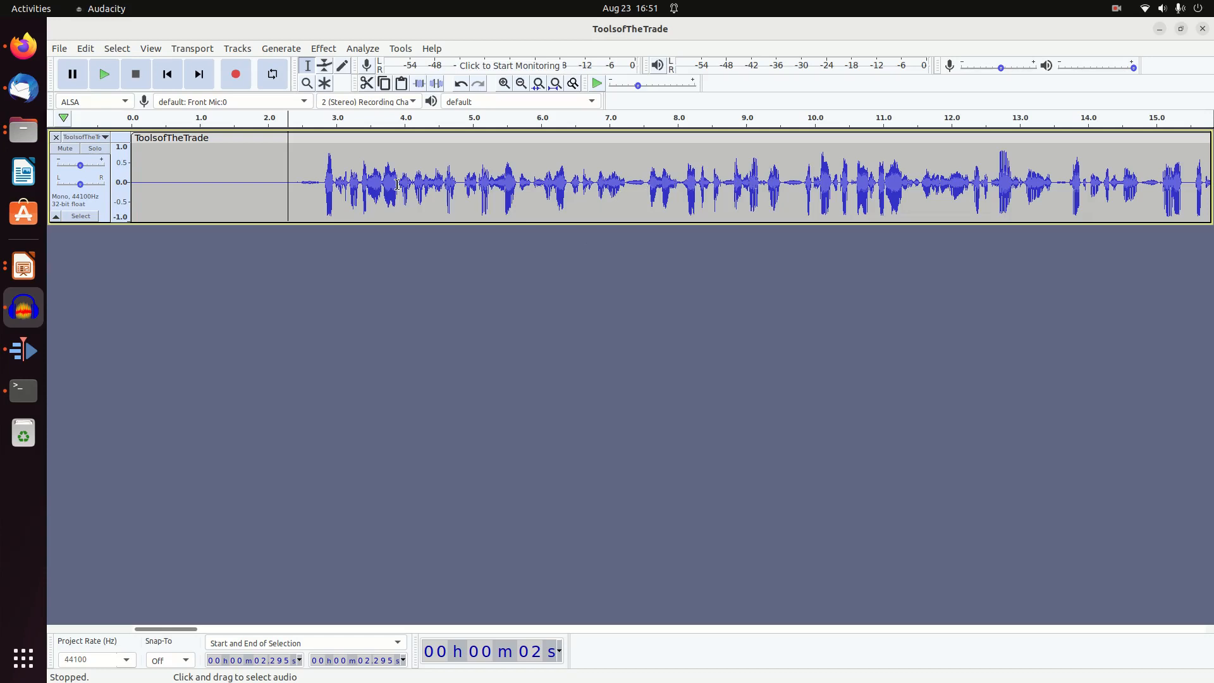
Export the audio as ToolsofTheTrade.mp3 into the CreatingYoutubeVideos folder inside Videos, leaving the metadata tags empty
left_click(71, 51)
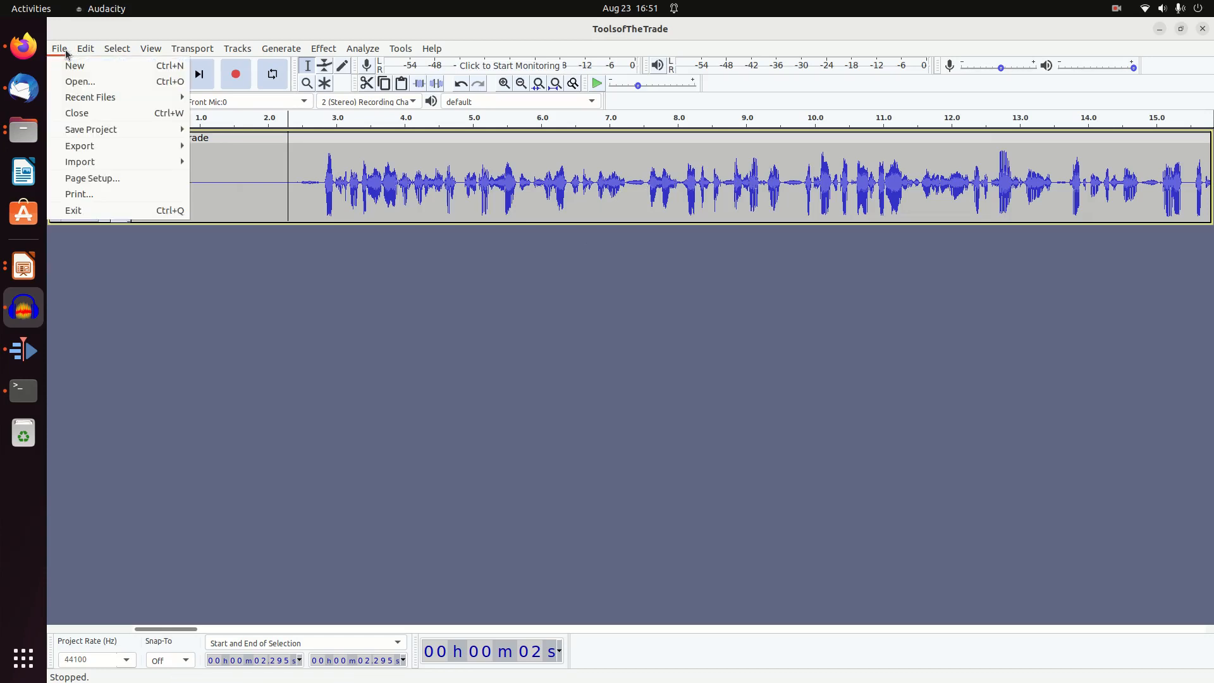
mouse_move(89, 152)
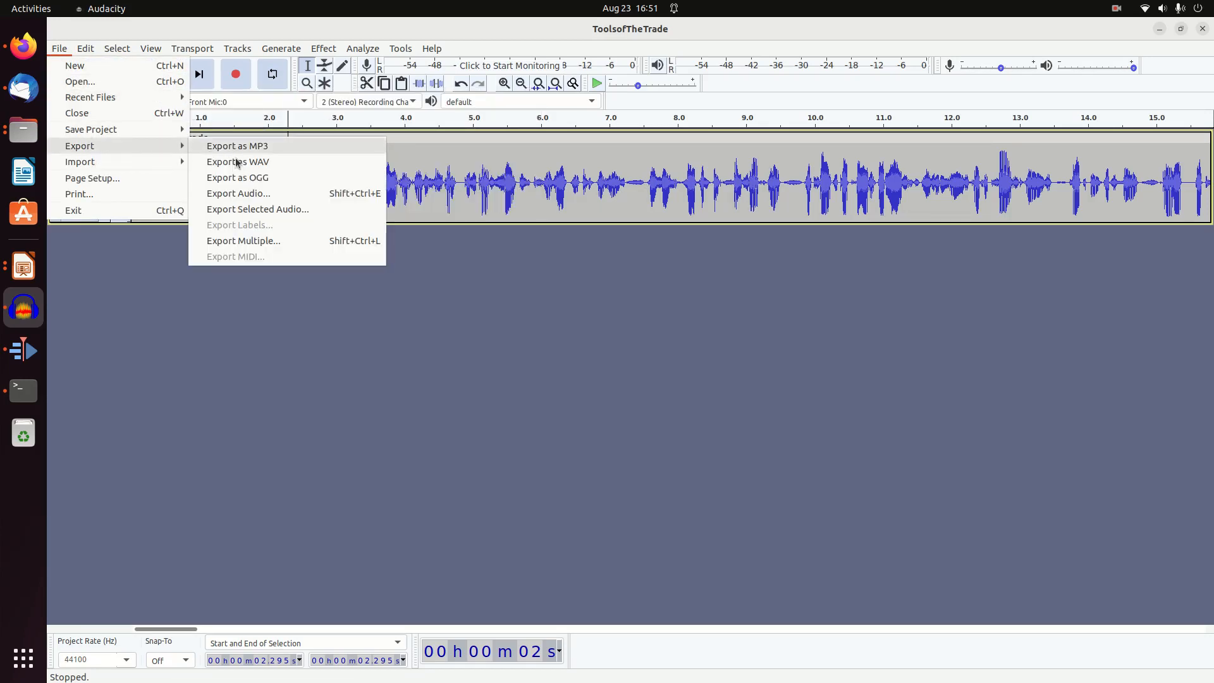
left_click(271, 146)
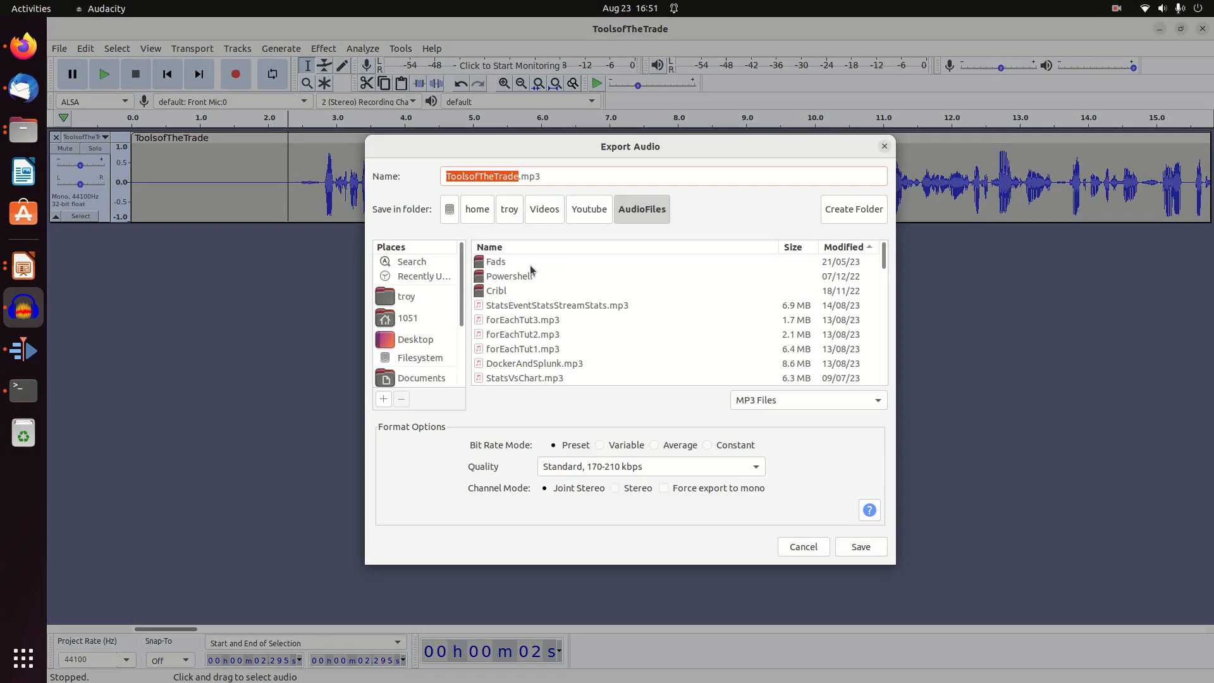
left_click(589, 209)
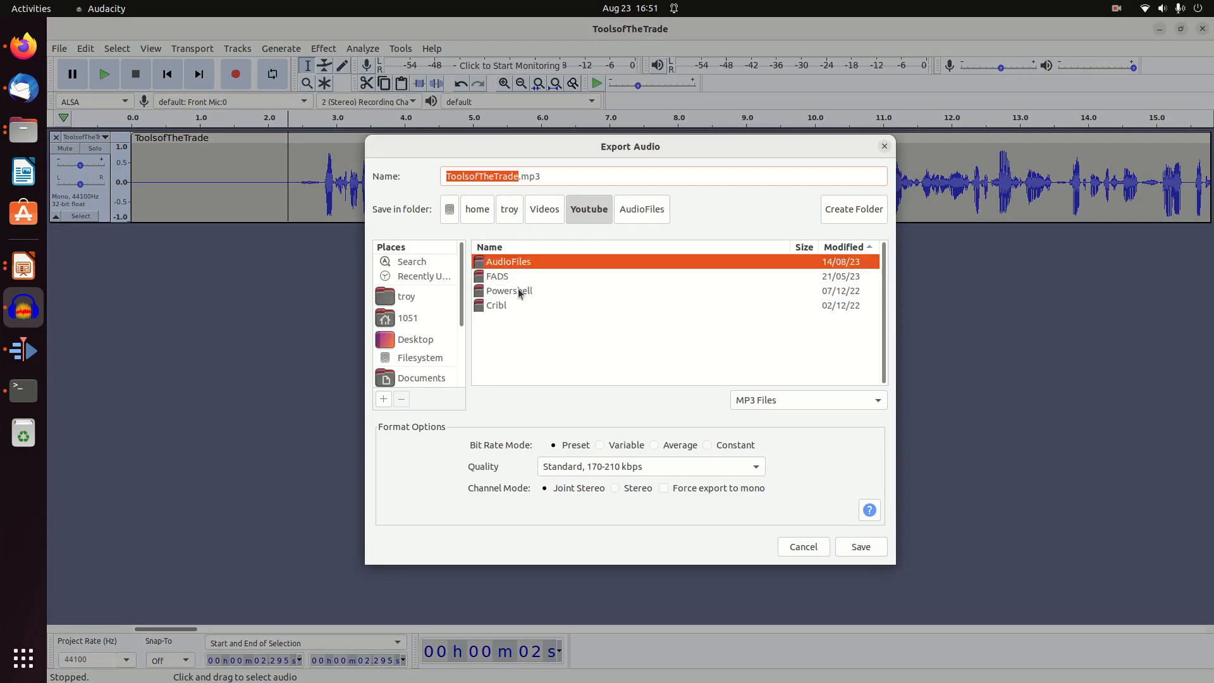
left_click(548, 210)
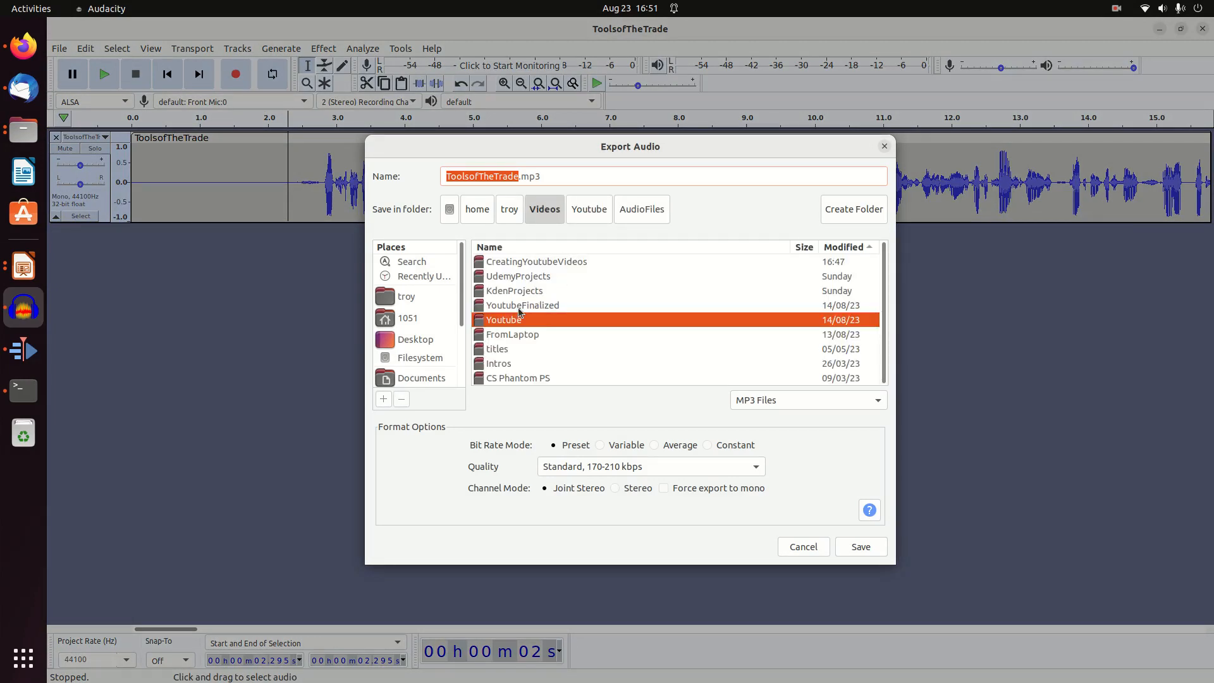
double_click(516, 263)
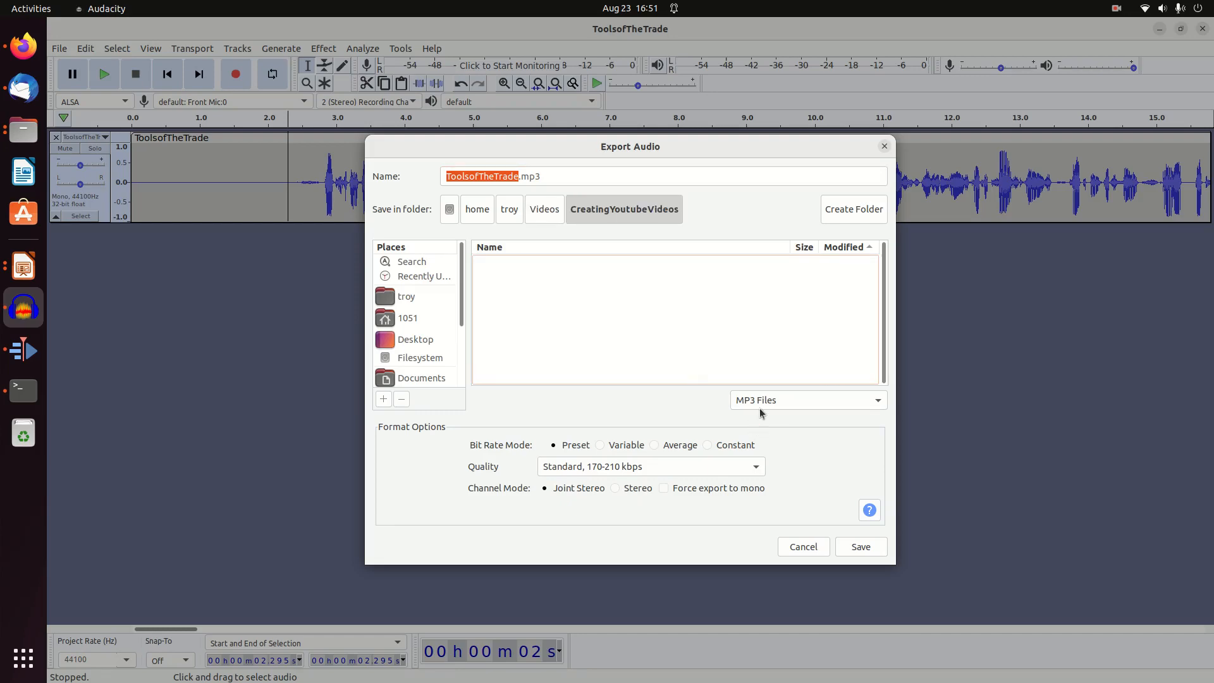
left_click(873, 545)
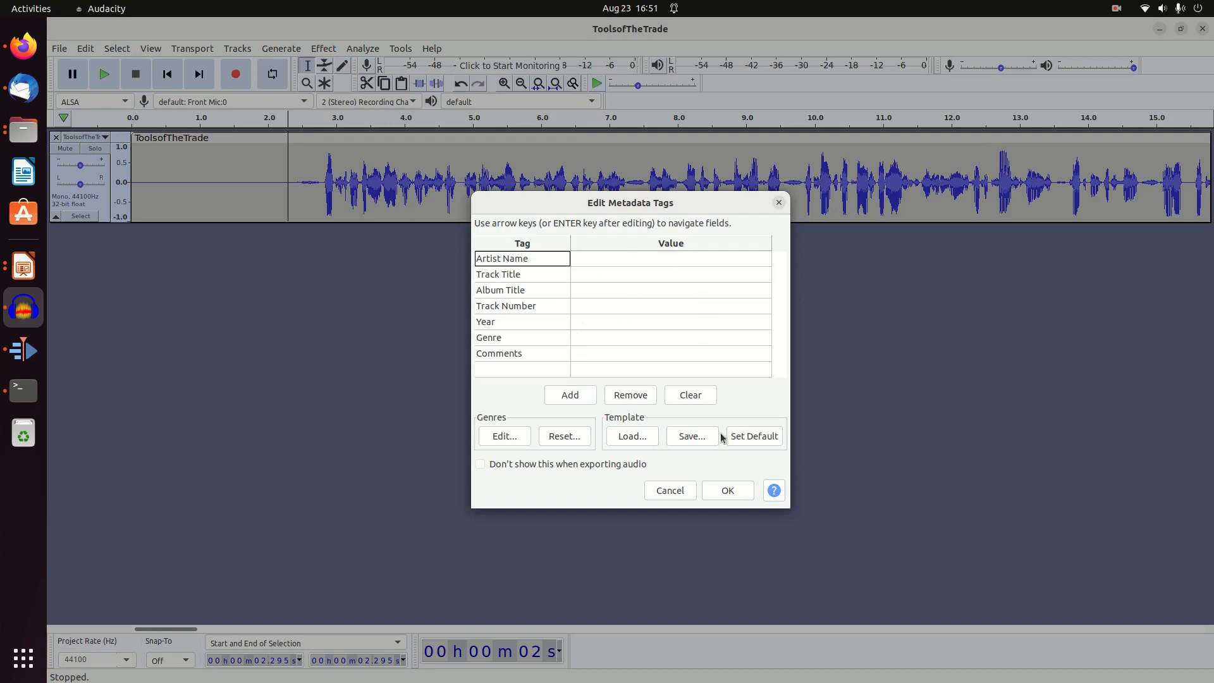
left_click(728, 491)
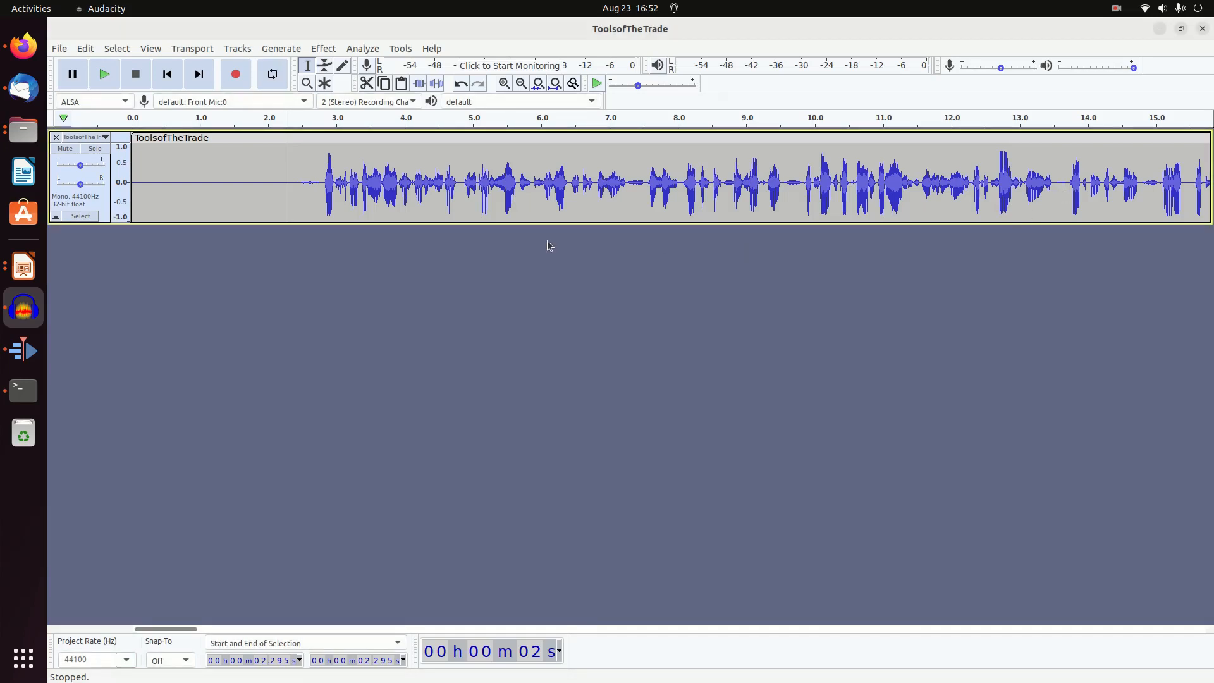
Close the ToolsofTheTrade project without saving it
left_click(59, 49)
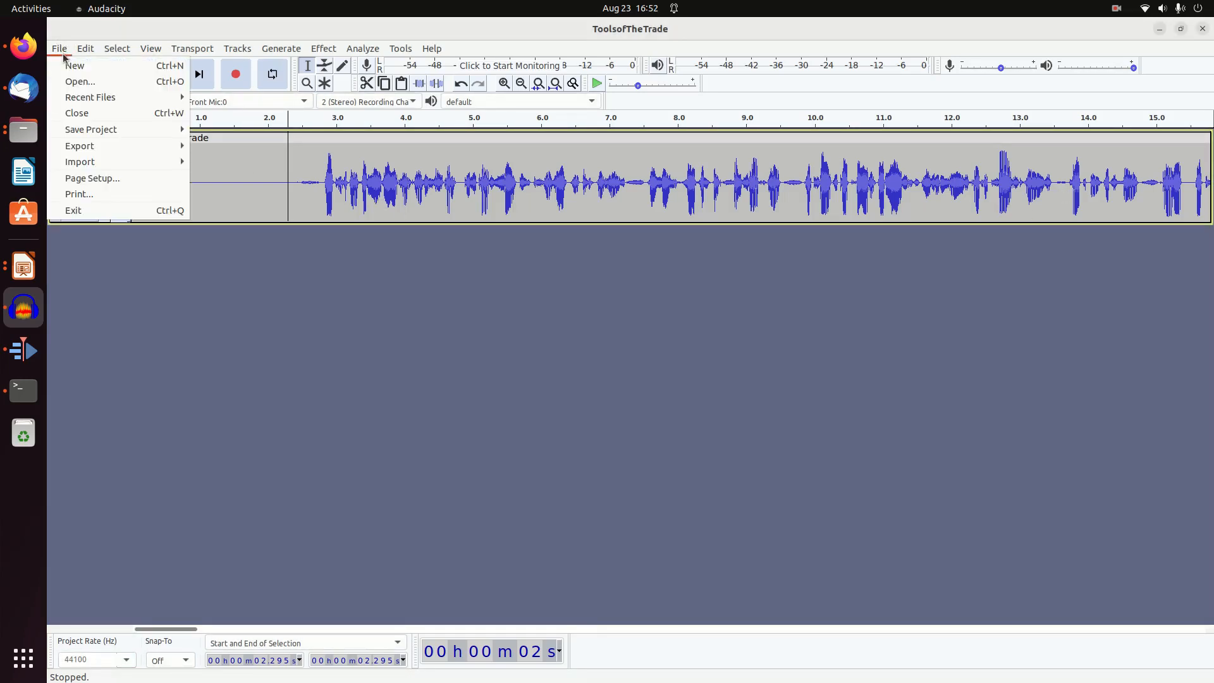
left_click(95, 112)
left_click(573, 376)
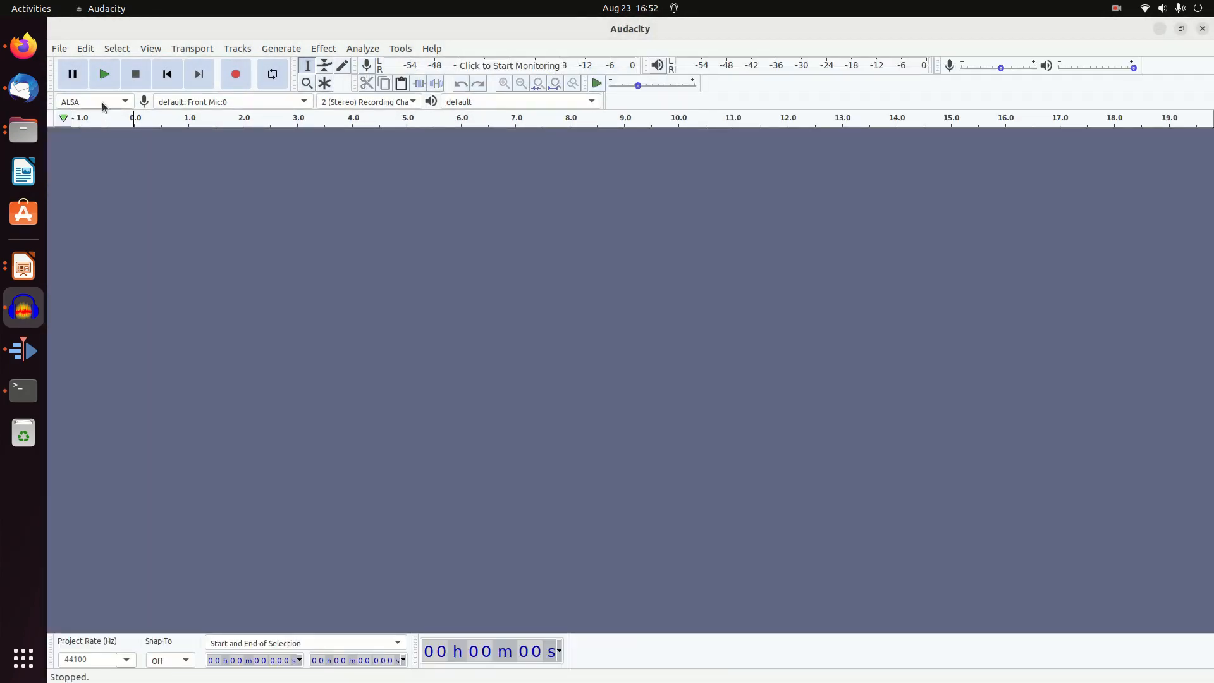
Open ScreenRecording.mp4 from the CreatingYoutubeVideos folder to load its audio track
left_click(59, 49)
left_click(72, 84)
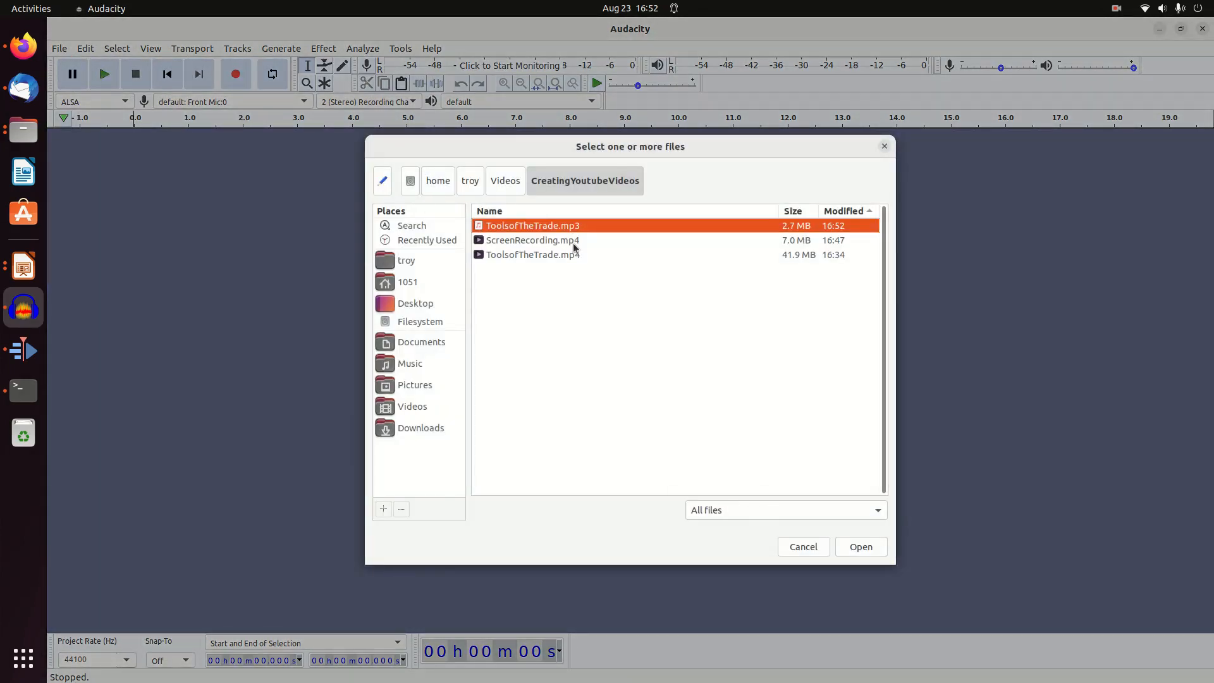
double_click(524, 241)
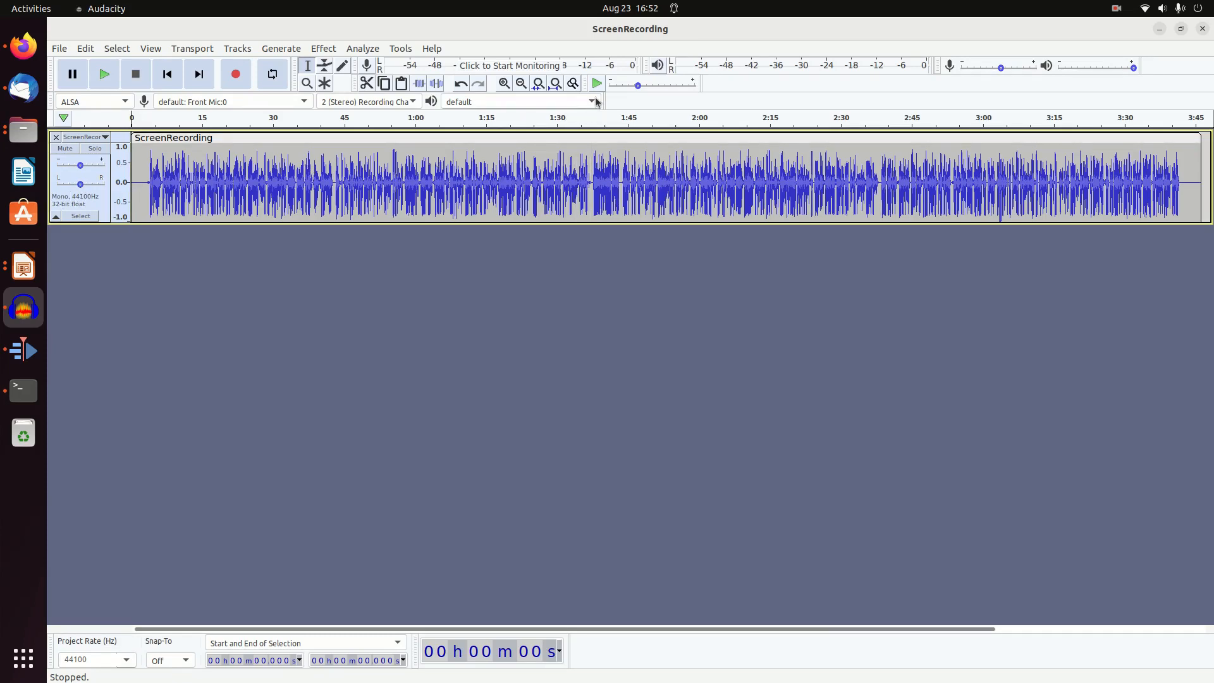
Select the quiet opening of the ScreenRecording track from about 0.1 to 4.1 seconds and capture it as the Noise Reduction profile
left_click(506, 82)
left_click(506, 82)
left_click(506, 82)
left_click(506, 82)
left_click_drag(140, 181, 438, 183)
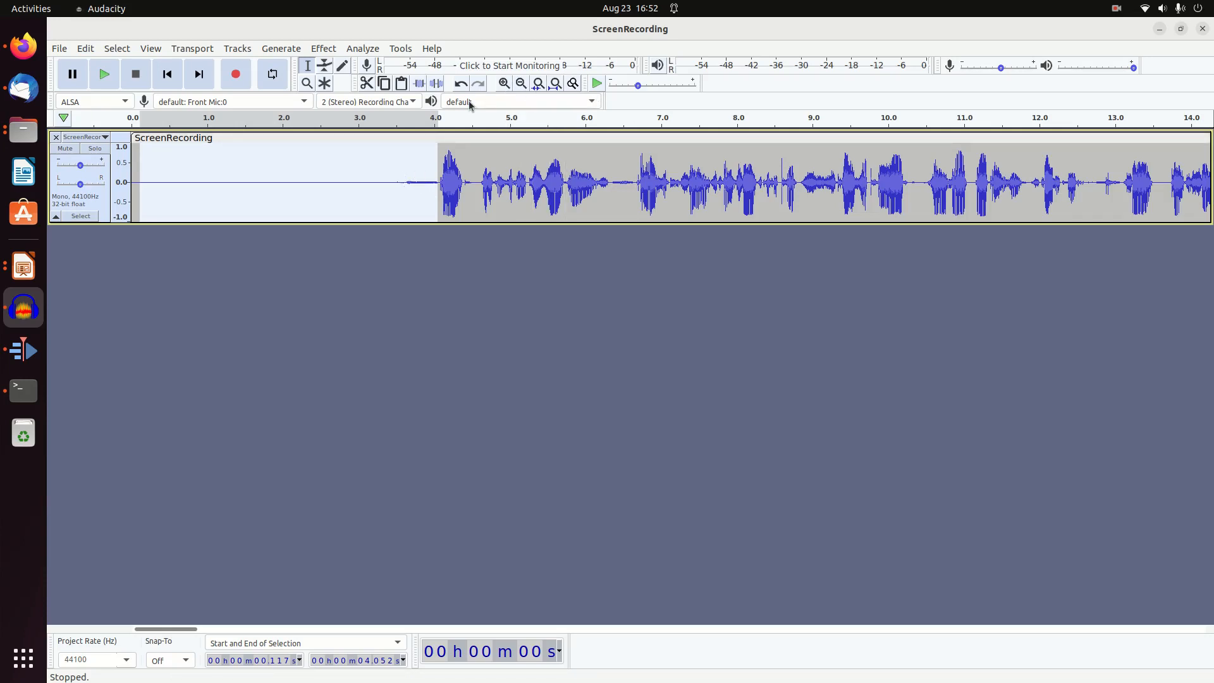
left_click(330, 51)
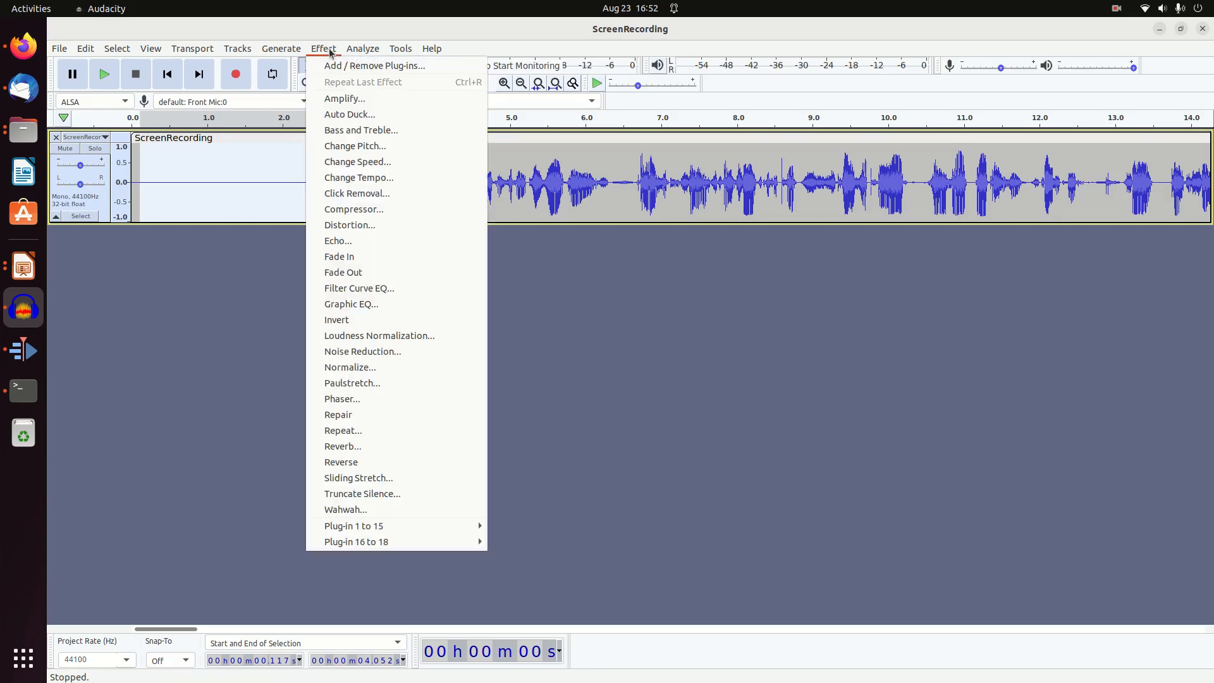
left_click(382, 352)
left_click(648, 282)
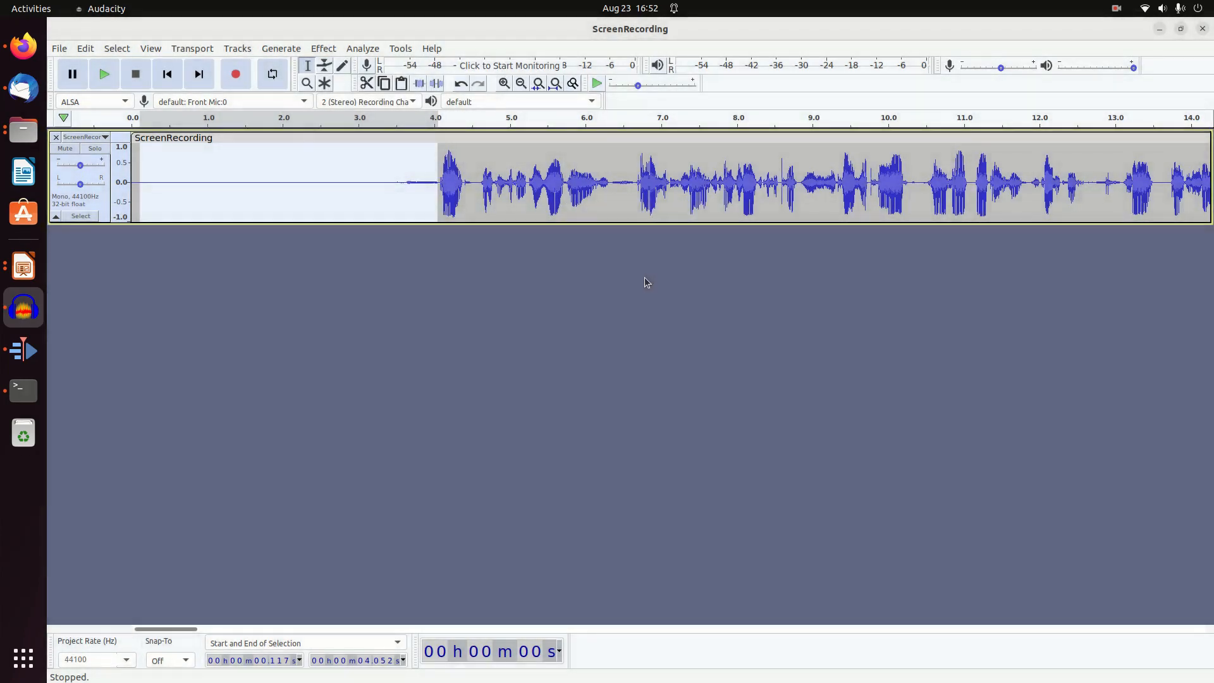
Apply Noise Reduction to the entire ScreenRecording track with 12 dB reduction, sensitivity 6.00 and 3 frequency smoothing bands
double_click(490, 206)
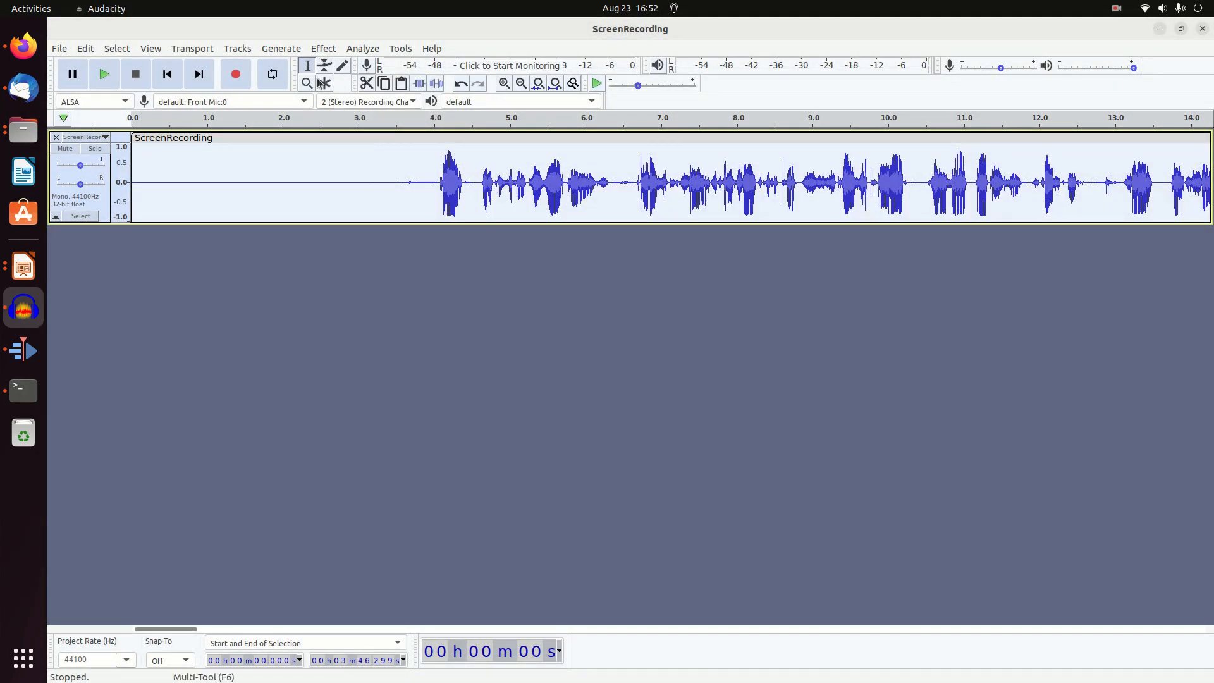
left_click(323, 48)
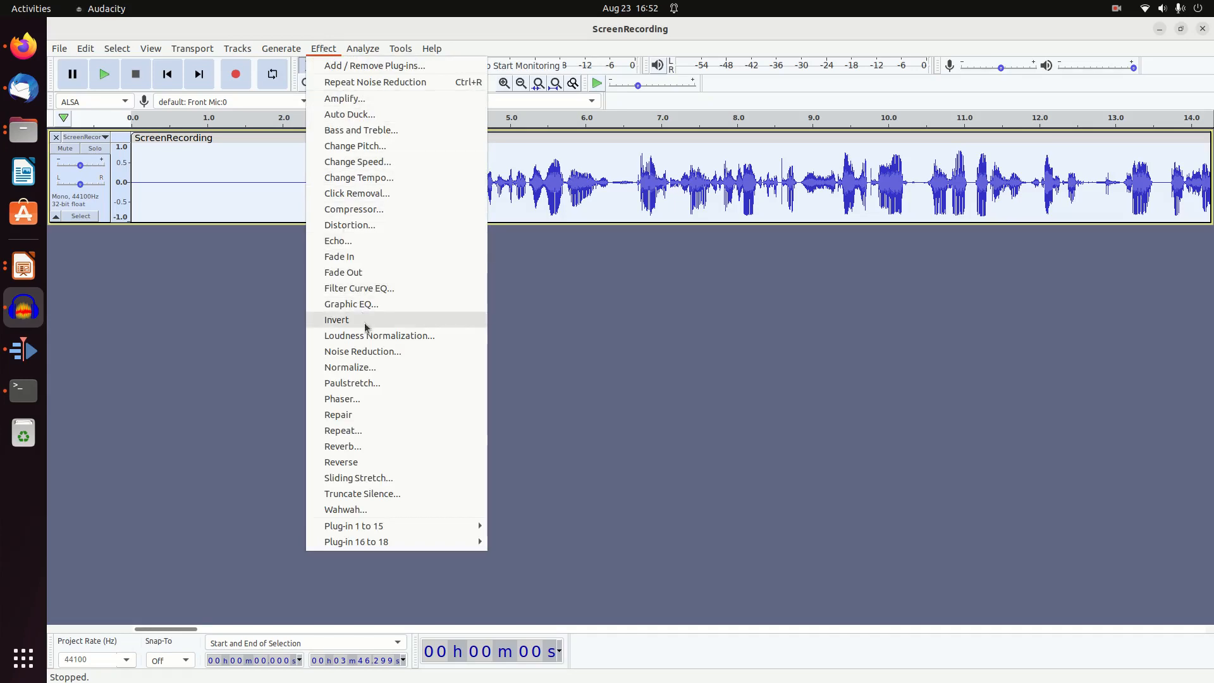
left_click(376, 352)
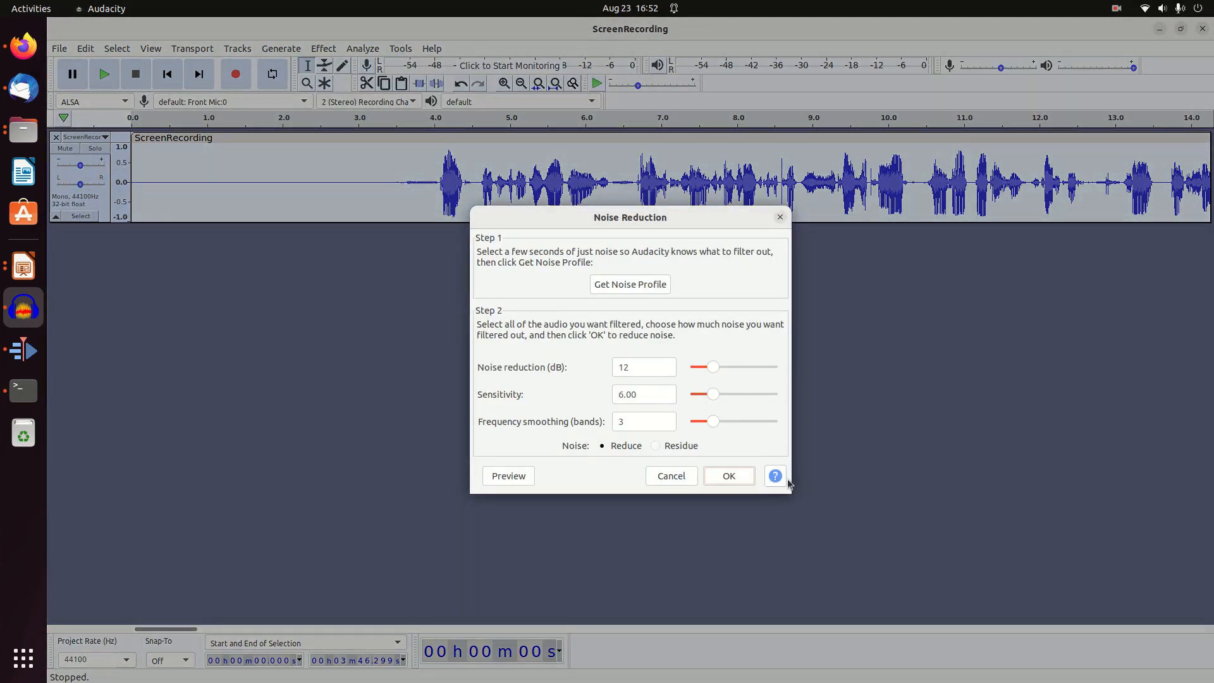
left_click(727, 476)
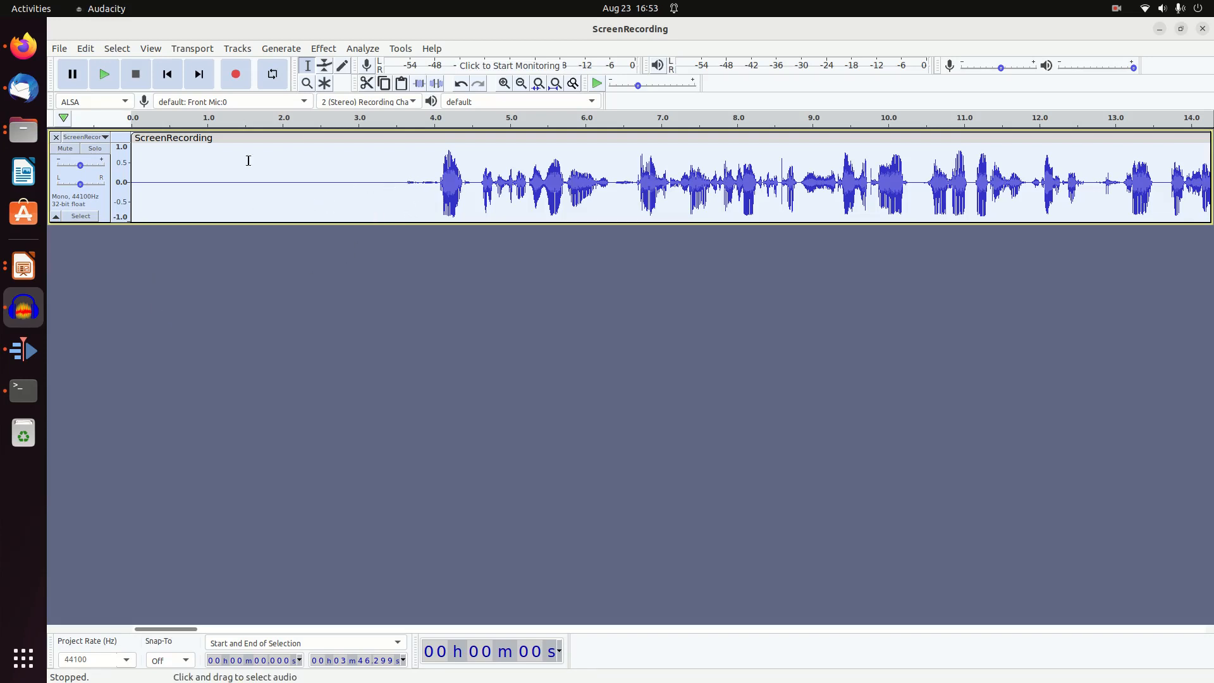
Export the audio as ScreenRecording.mp3 into the CreatingYoutubeVideos folder, leaving the metadata tags empty
left_click(59, 49)
mouse_move(97, 152)
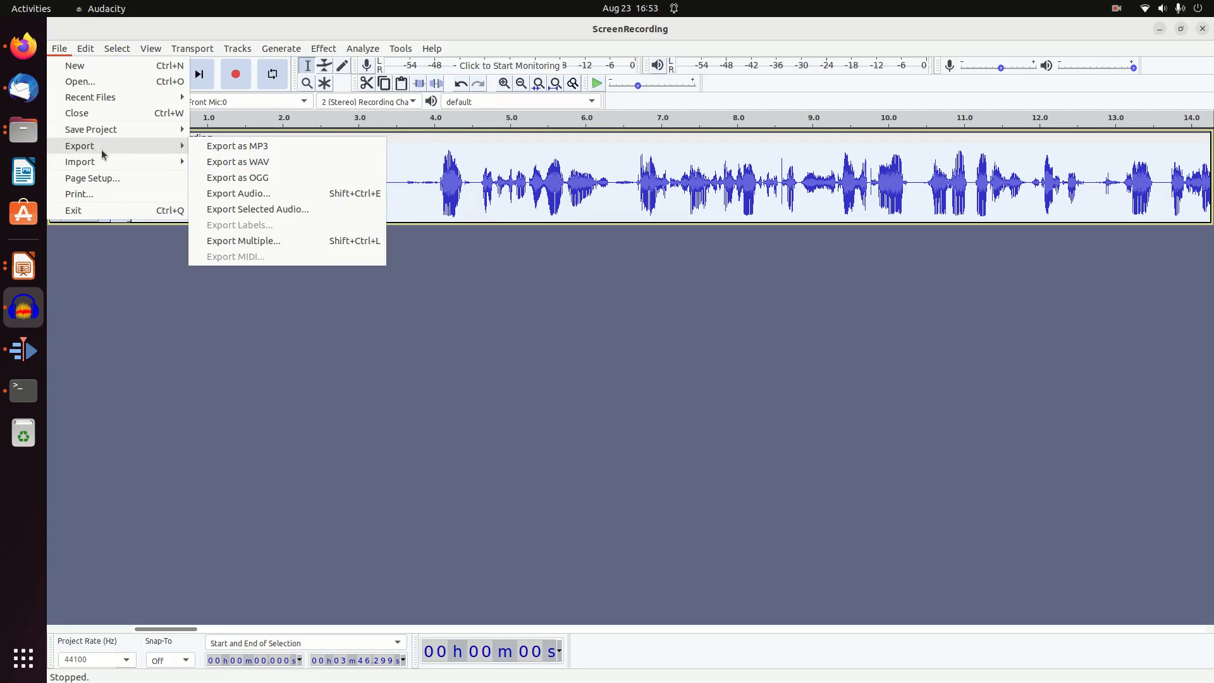
left_click(203, 152)
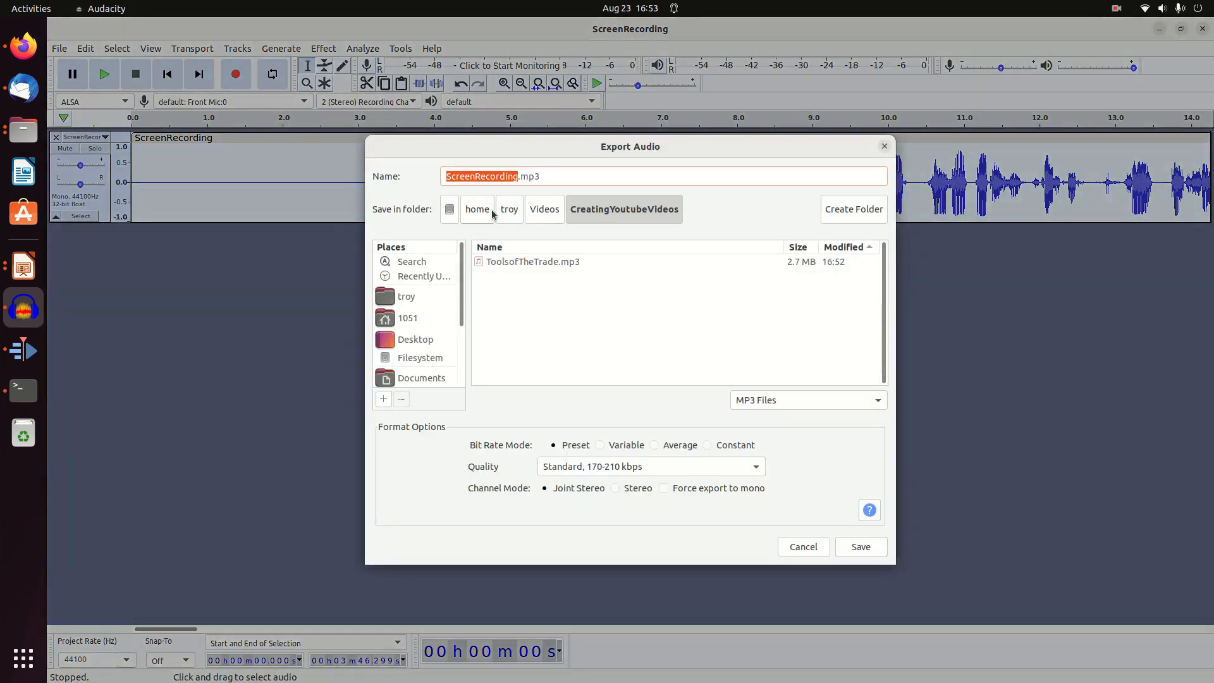
left_click(861, 546)
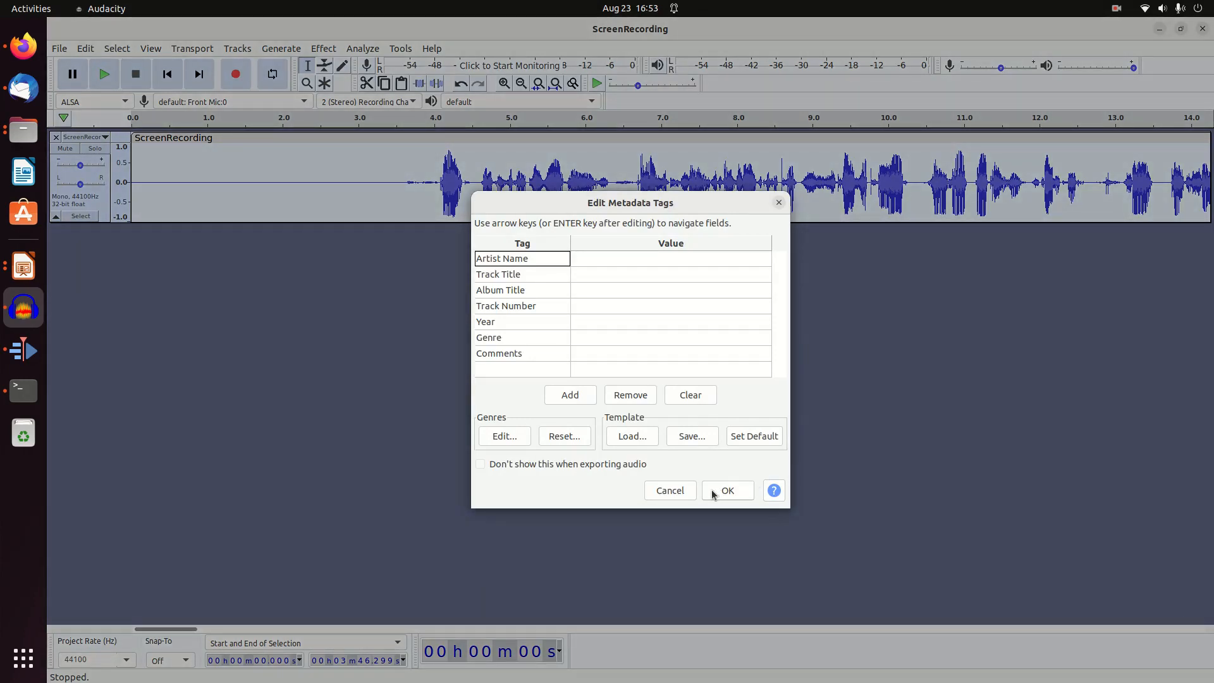
left_click(713, 494)
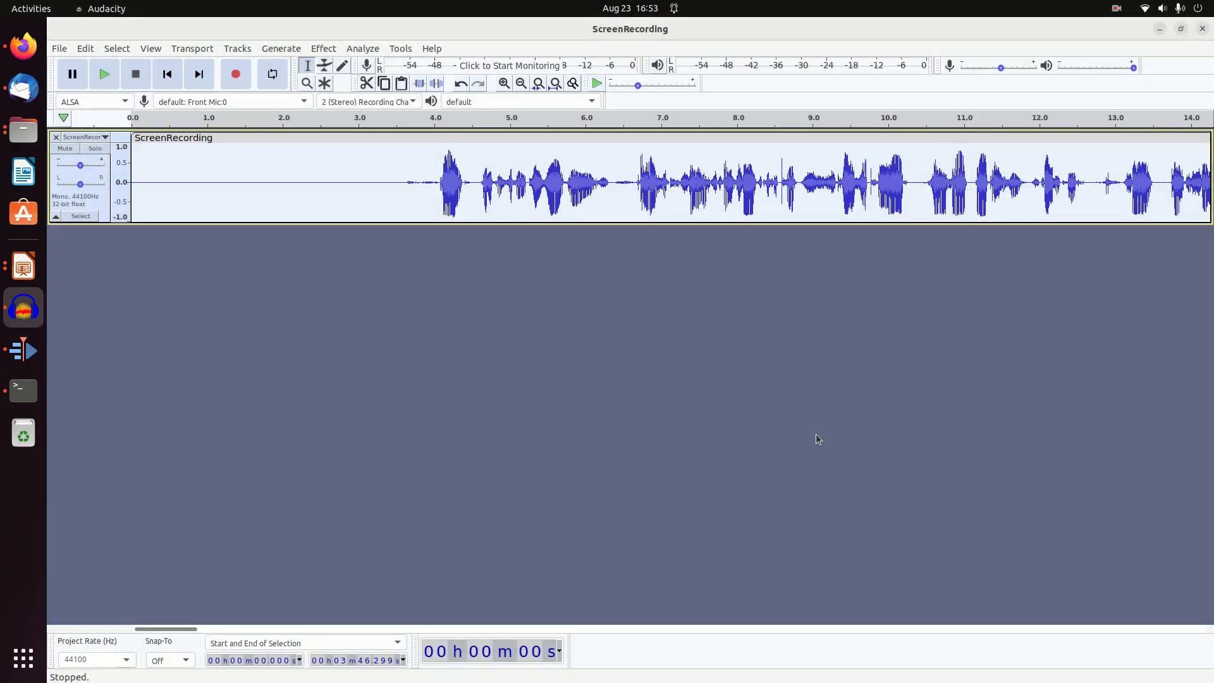
Switch to Kdenlive
left_click(25, 352)
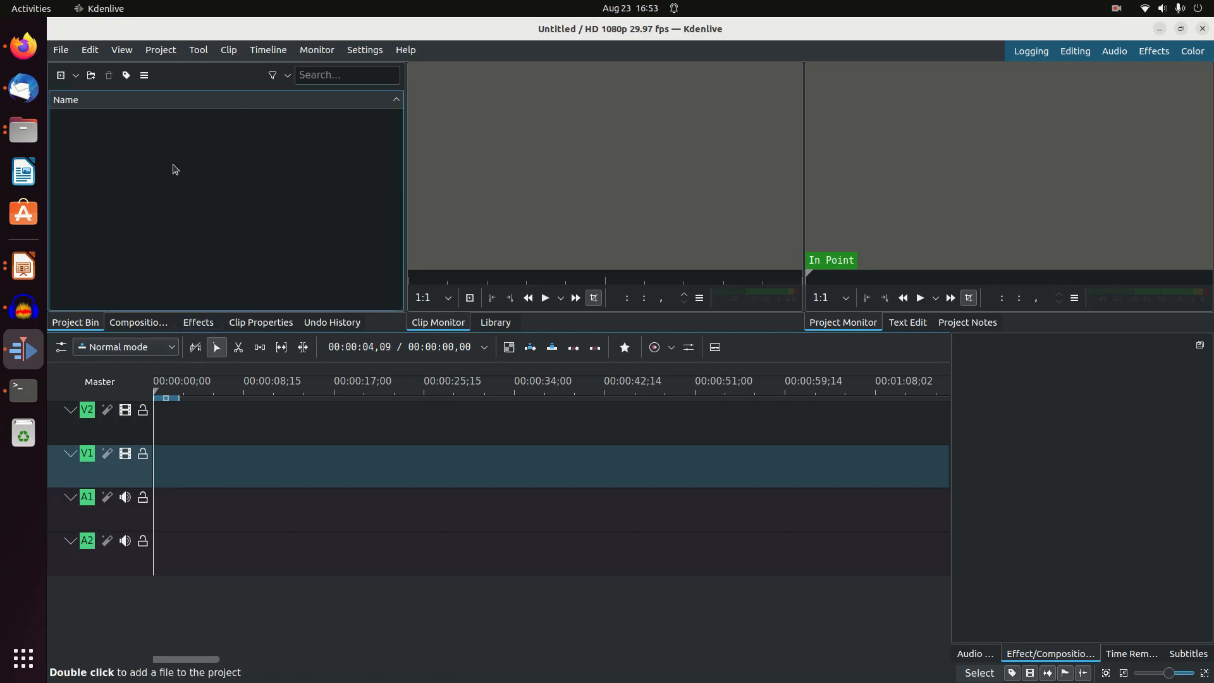
left_click(61, 50)
mouse_move(93, 98)
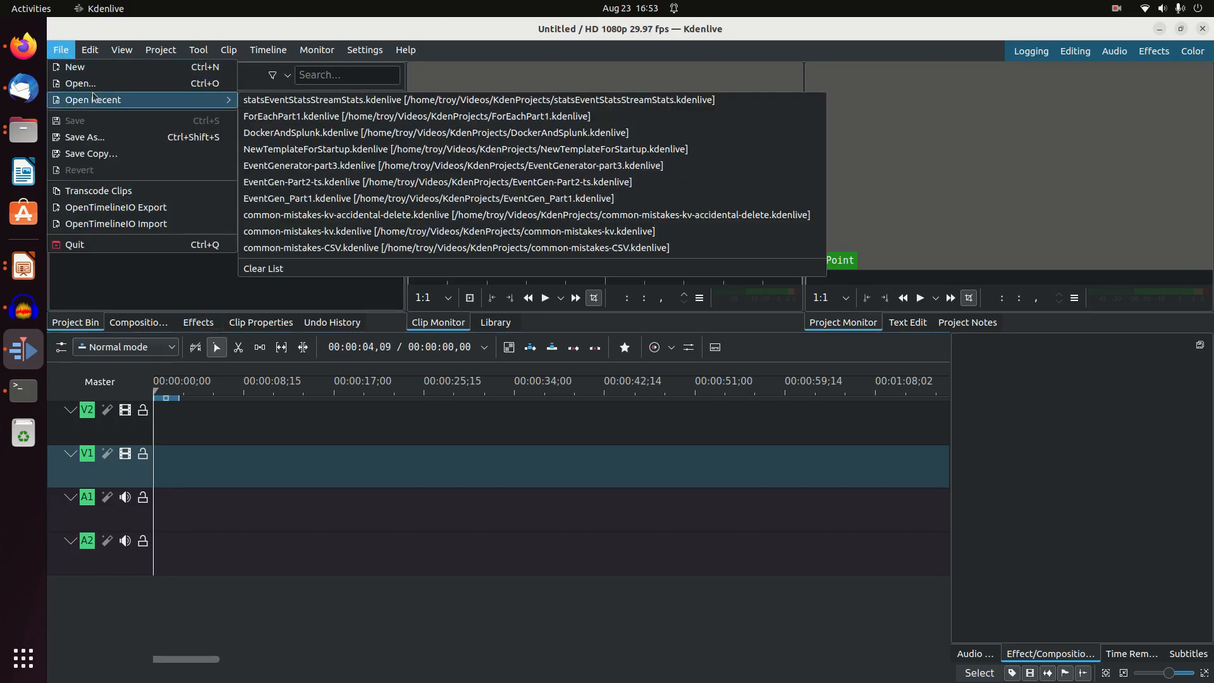
left_click(80, 83)
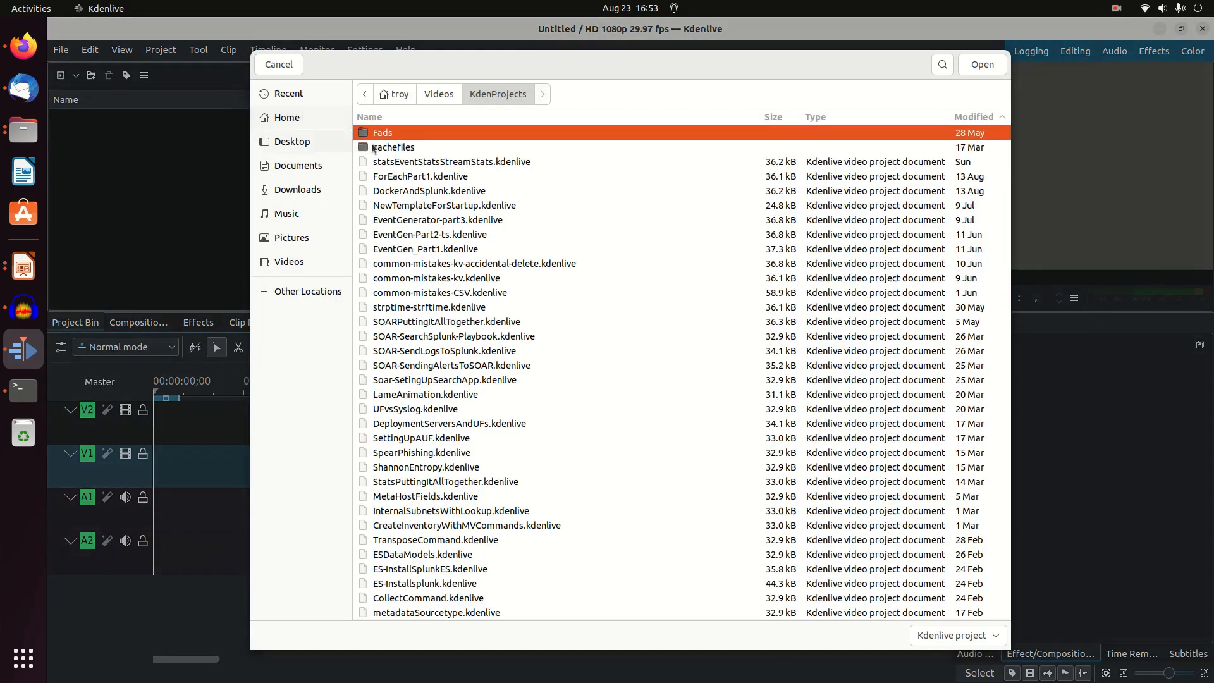
left_click(436, 93)
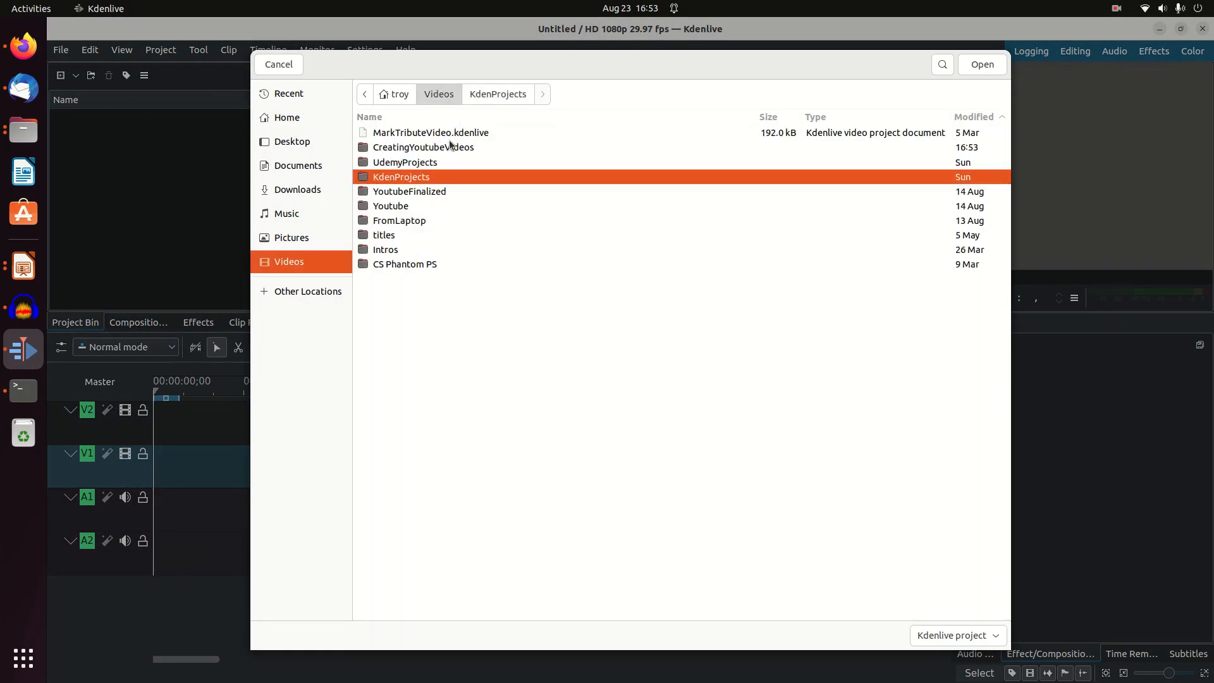
double_click(418, 147)
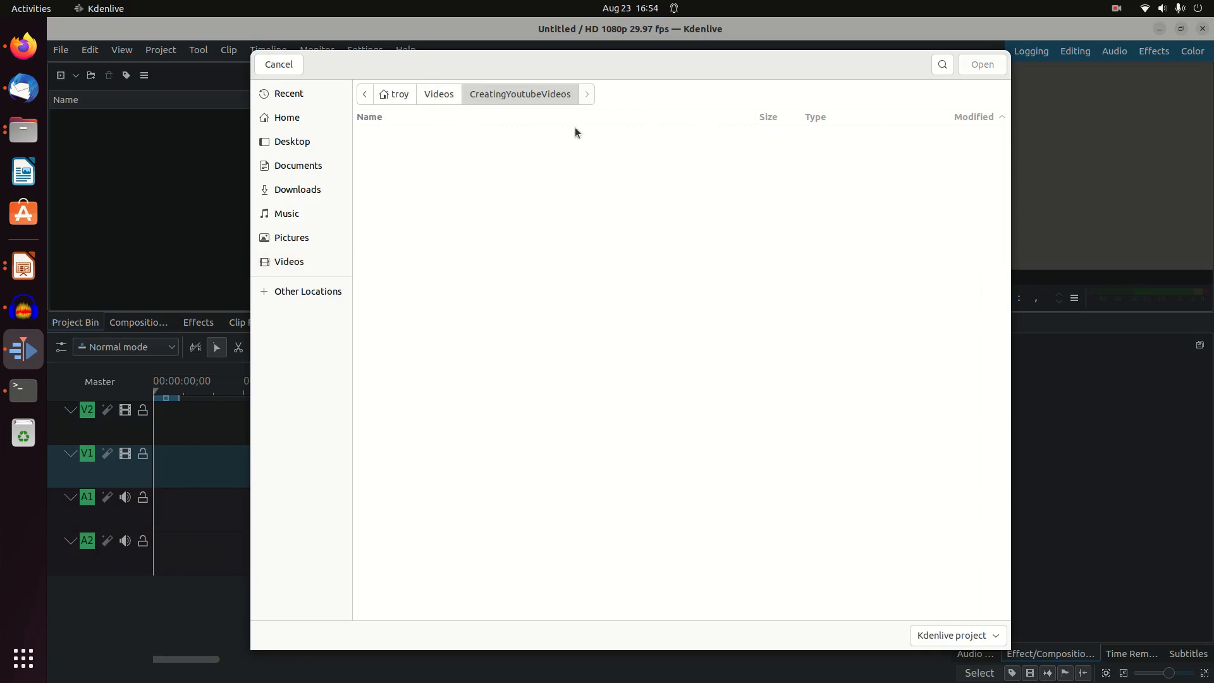
left_click(278, 64)
Add the MP3 and MP4 files of ScreenRecording and ToolsofTheTrade from the Videos/CreatingYoutubeVideos folder to the project bin
right_click(229, 110)
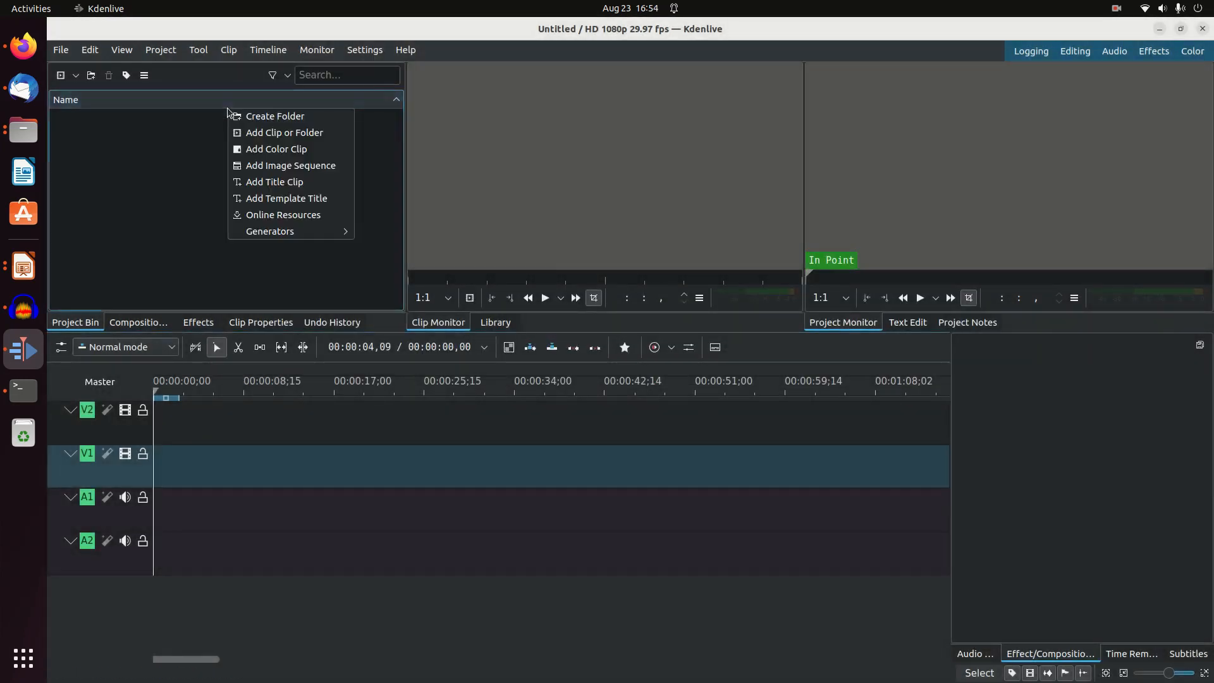
left_click(287, 133)
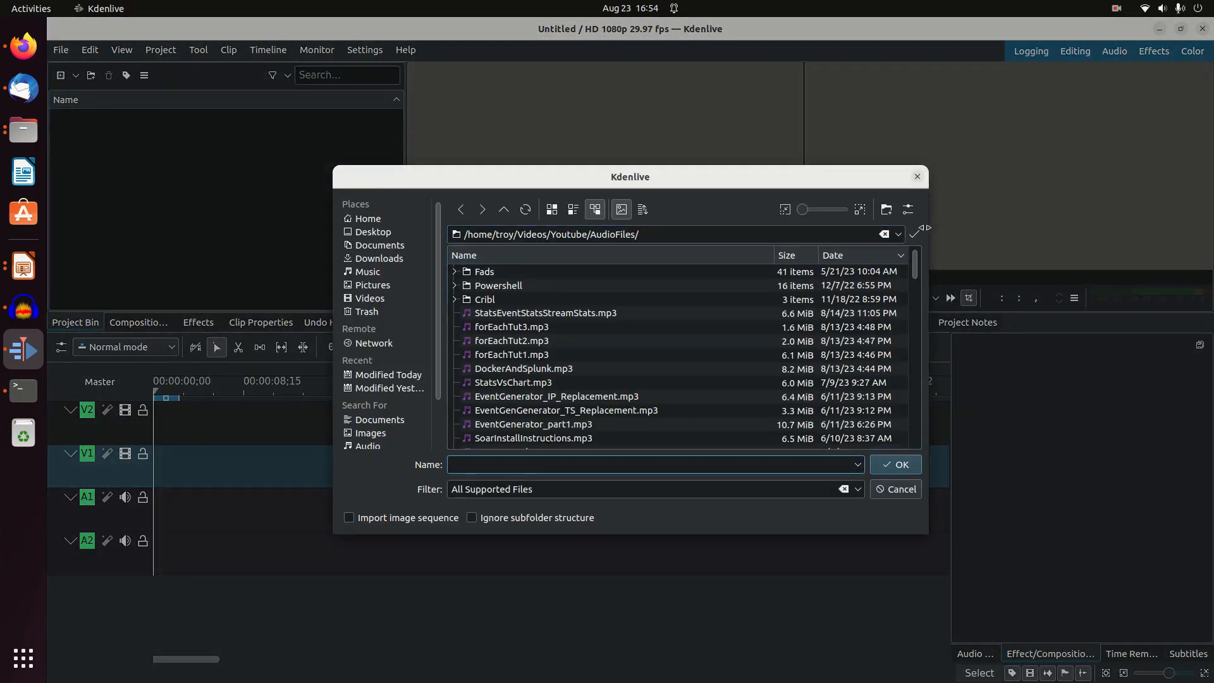
left_click(899, 234)
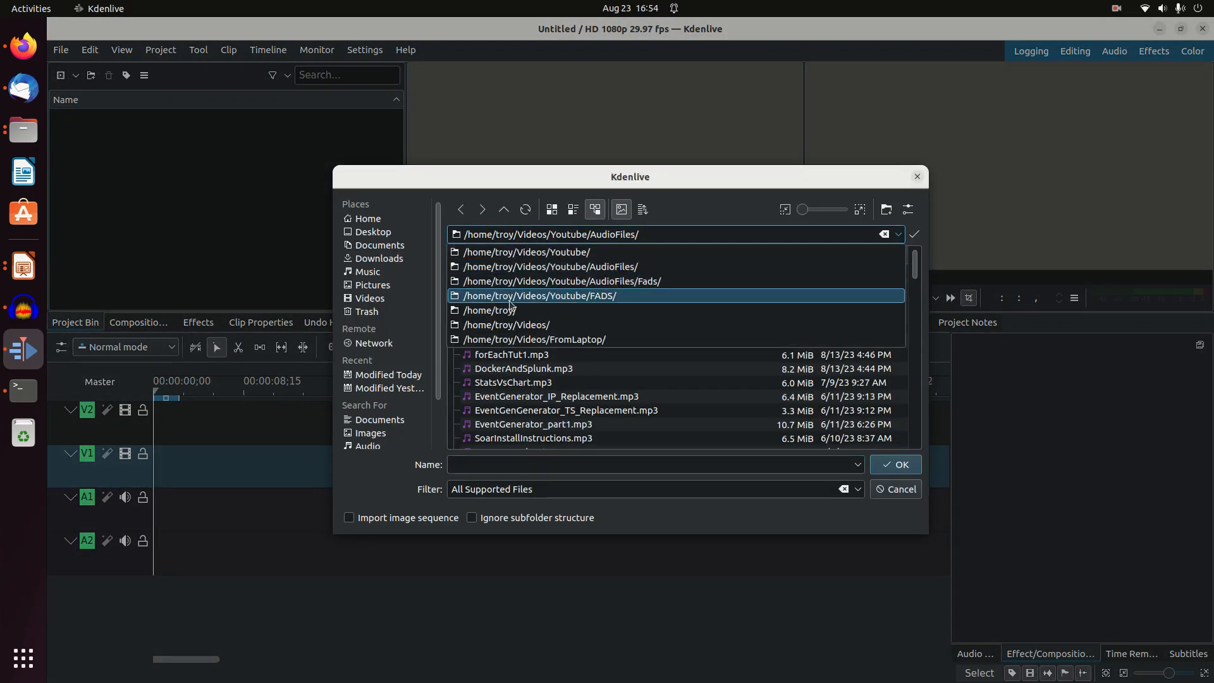
left_click(517, 325)
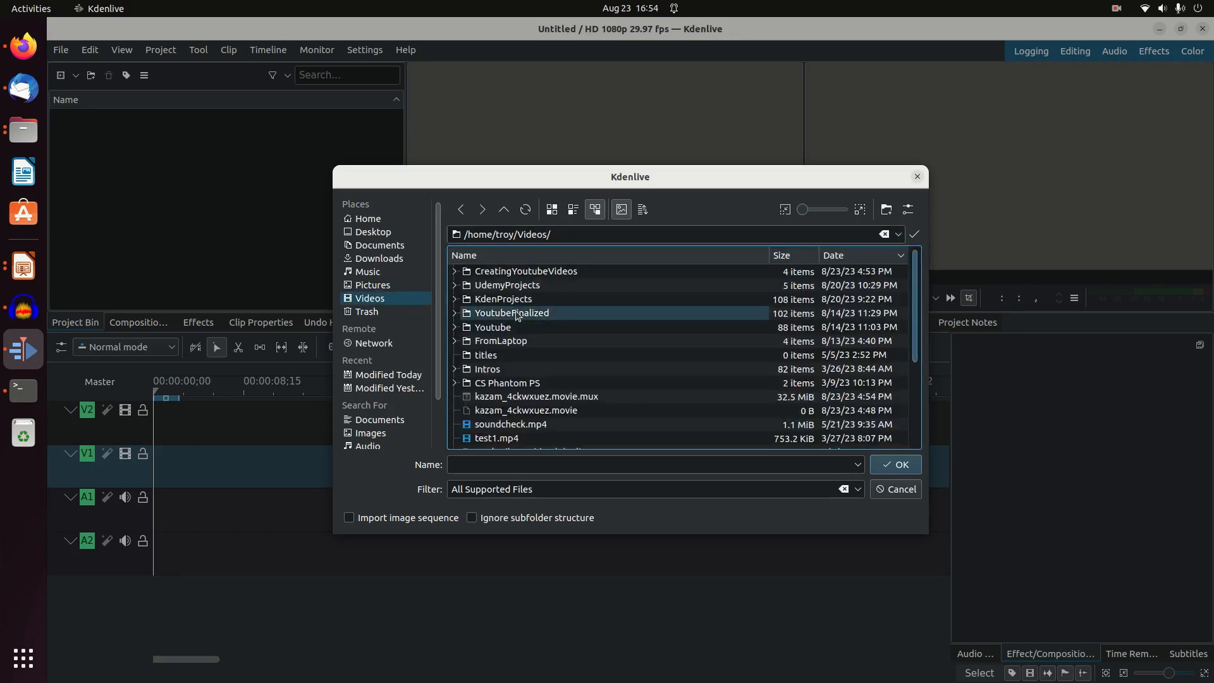
double_click(526, 271)
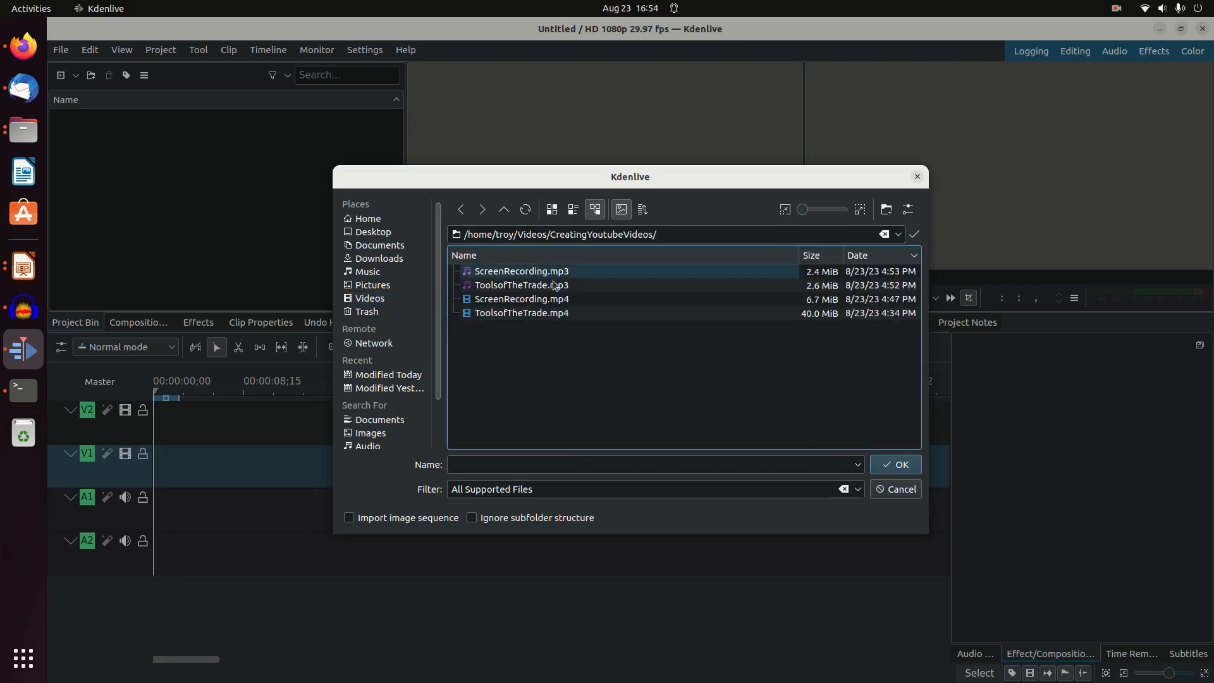
left_click_drag(580, 349, 509, 278)
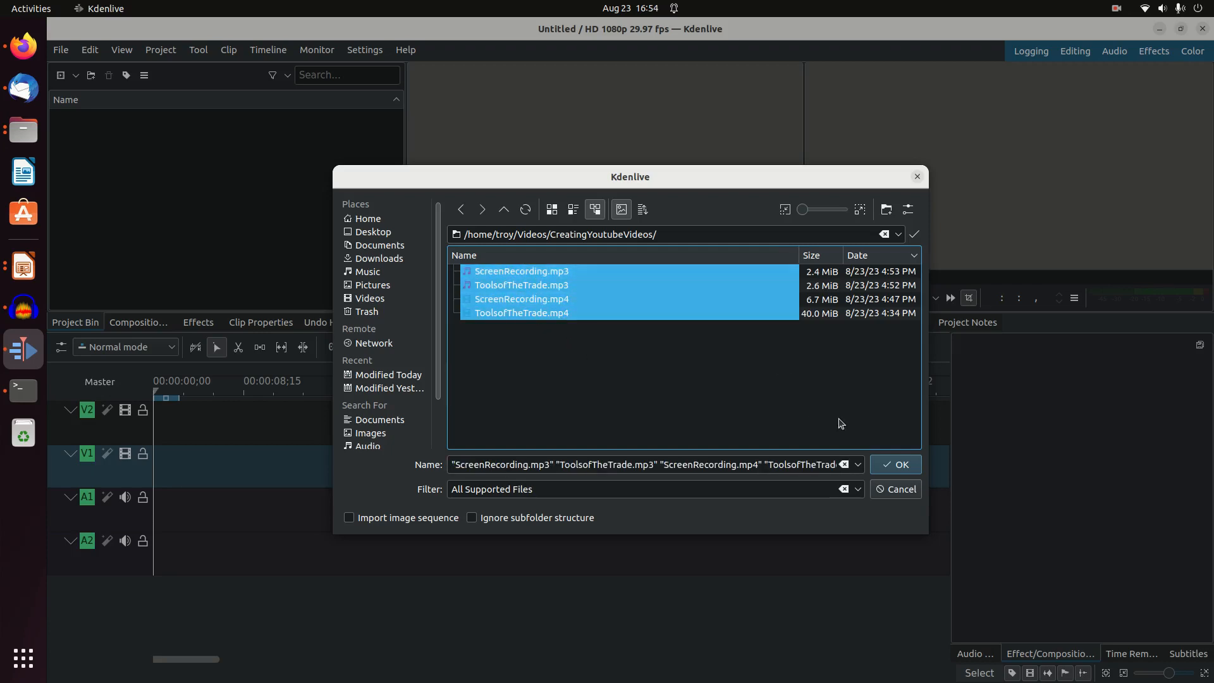
left_click(897, 464)
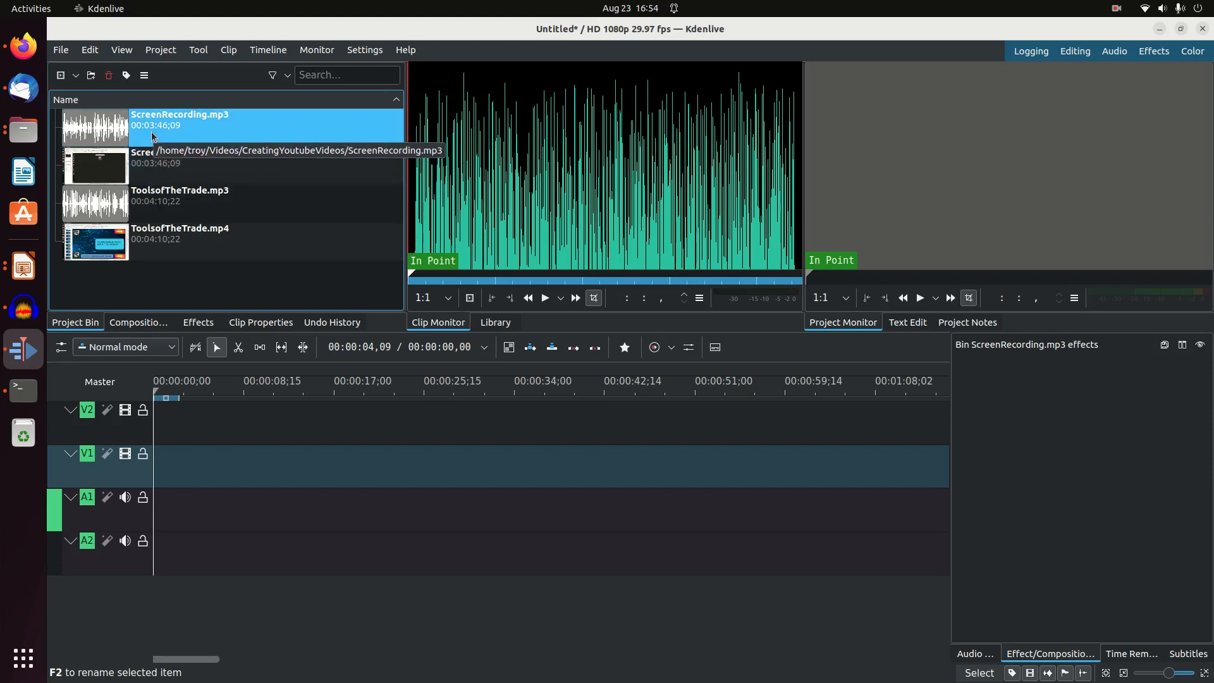
Place only the video part of ToolsofTheTrade.mp4 at the start of track V1
left_click(106, 198)
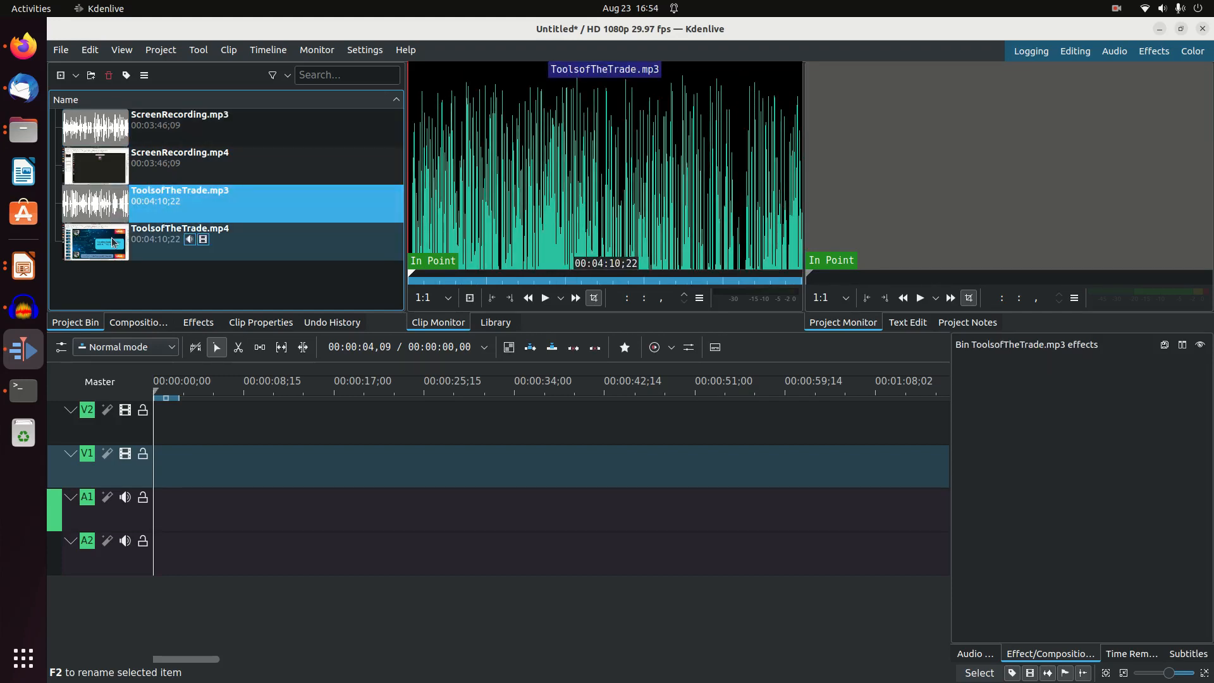
left_click(112, 242)
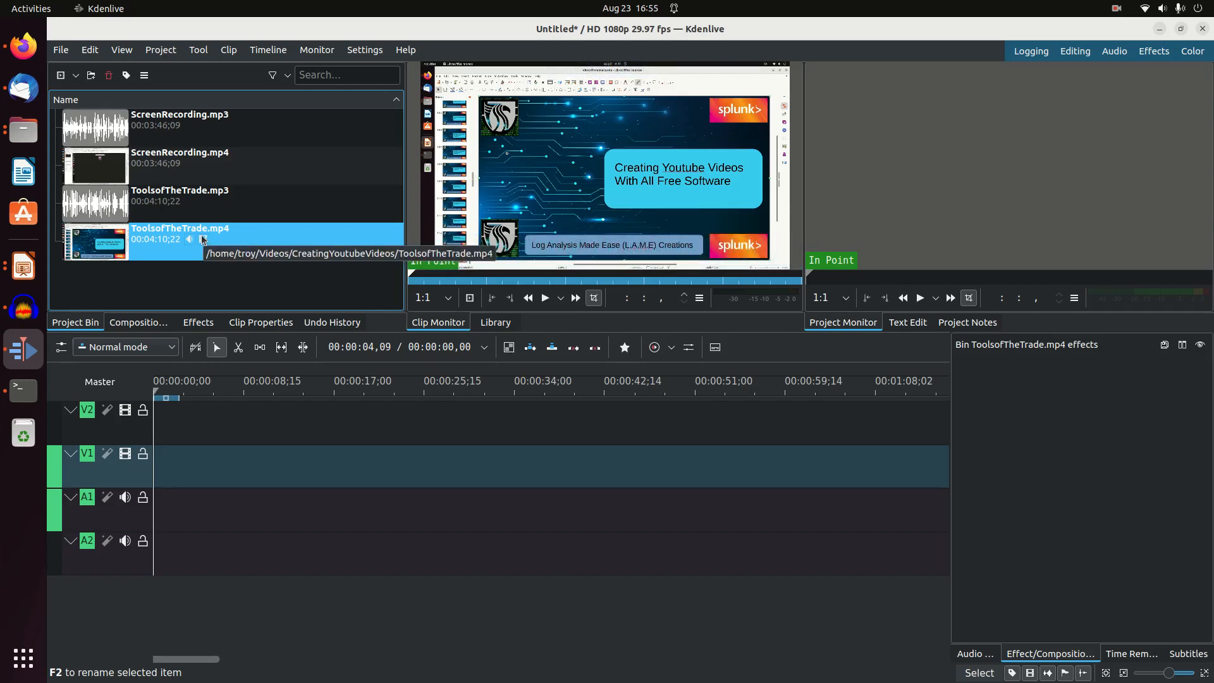
left_click_drag(206, 244, 163, 479)
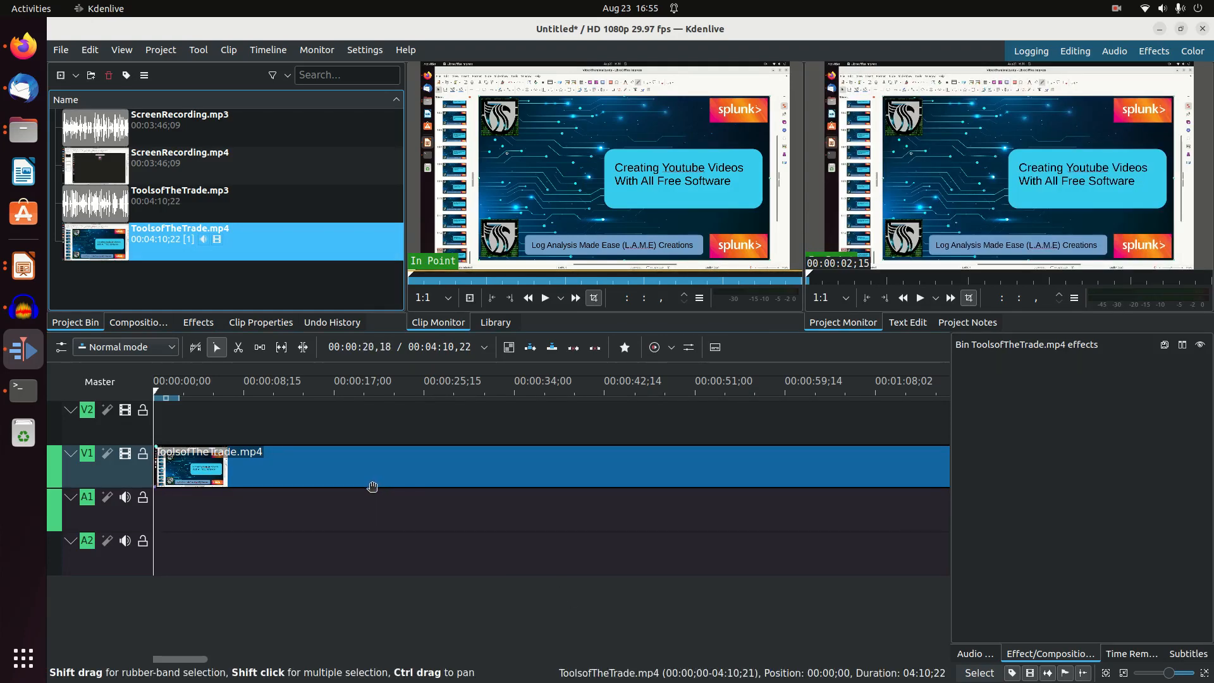
Delete the ToolsofTheTrade.mp4 clip from track V1
key("Delete")
left_click(740, 383)
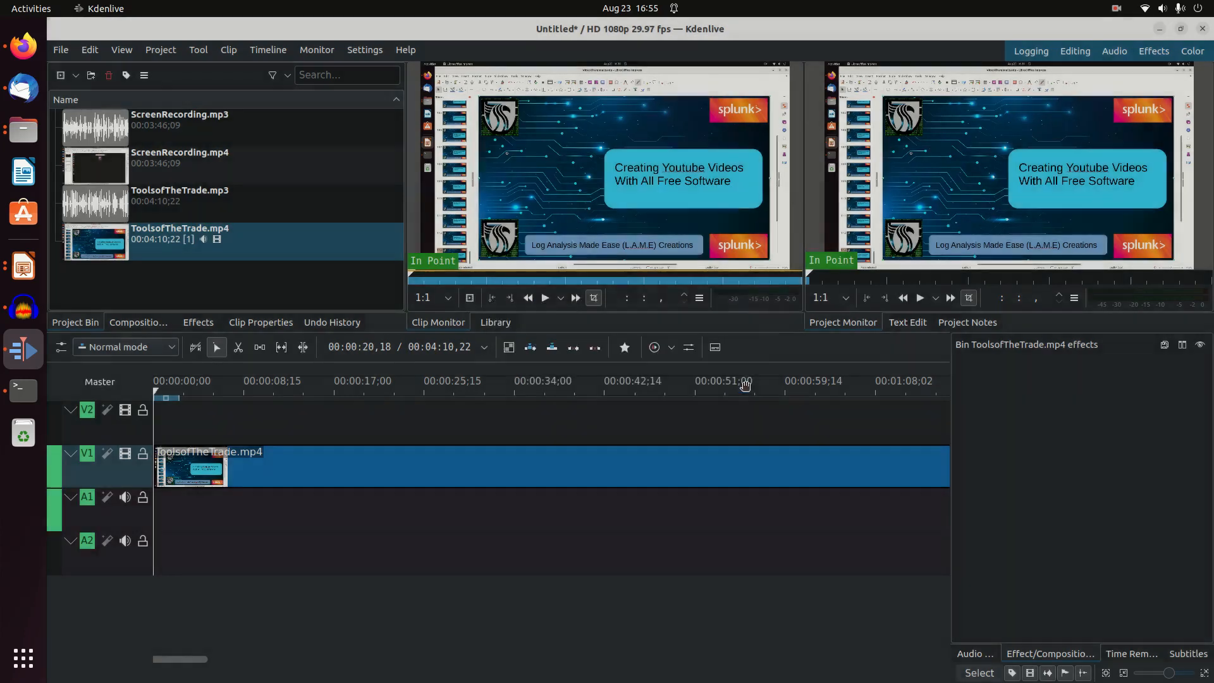
key("ctrl+z")
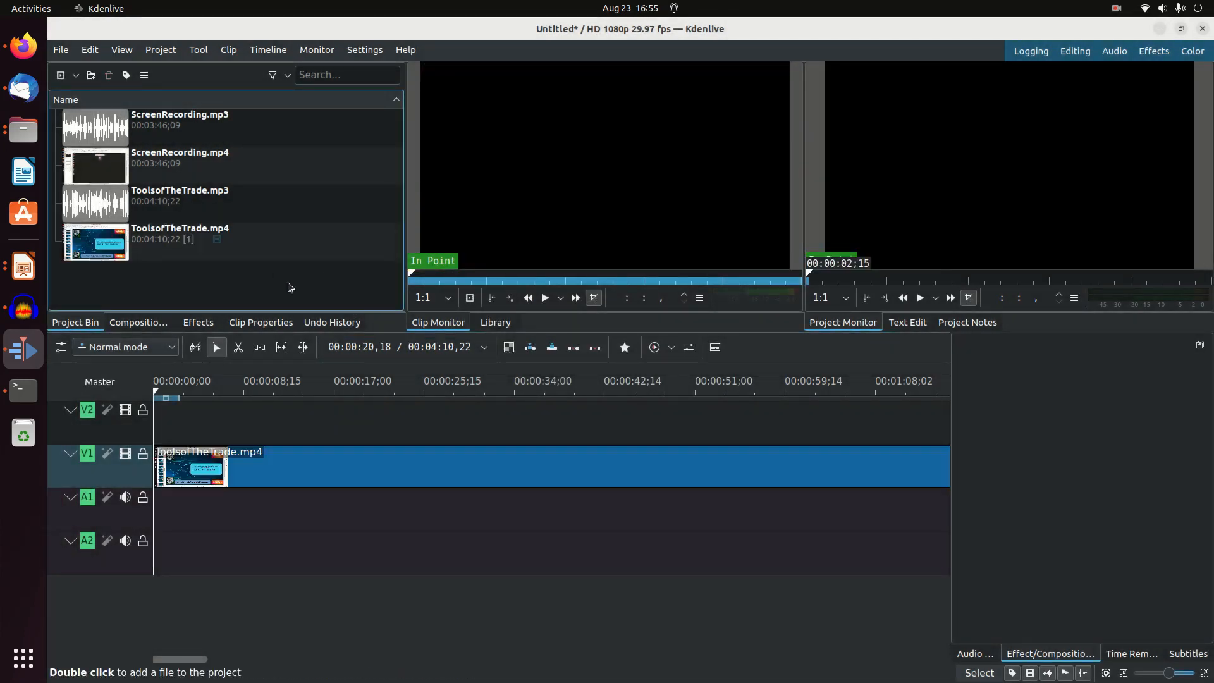
left_click(355, 474)
left_click(355, 475)
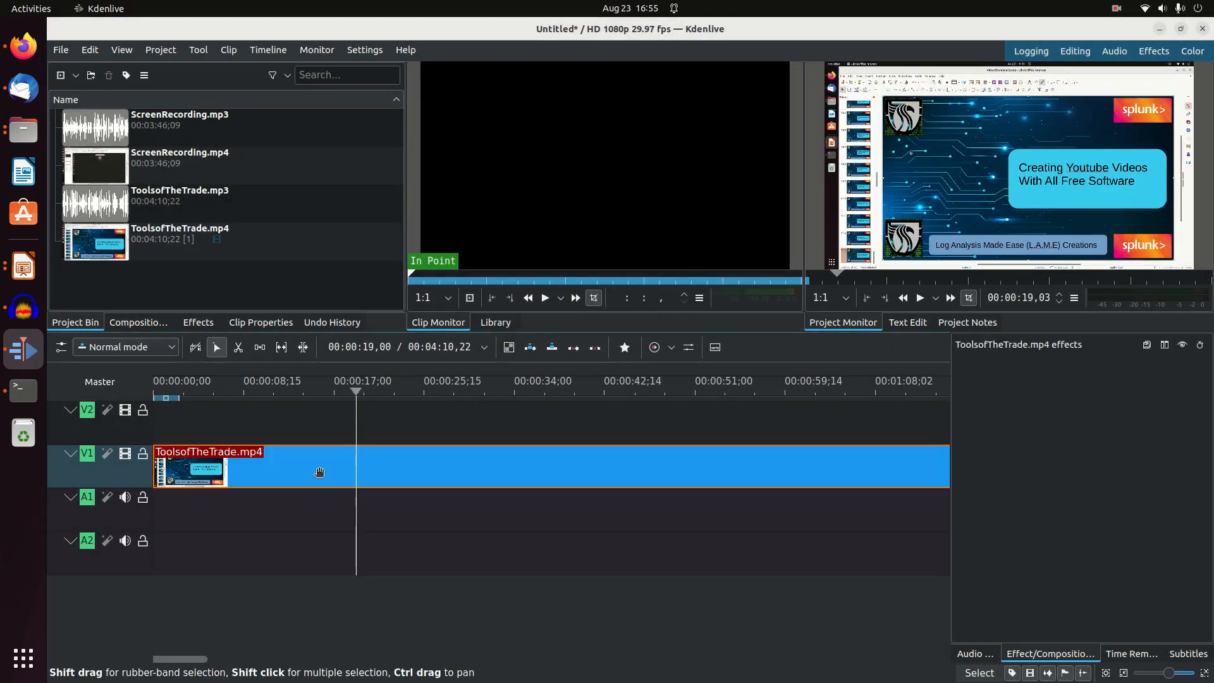
key("Delete")
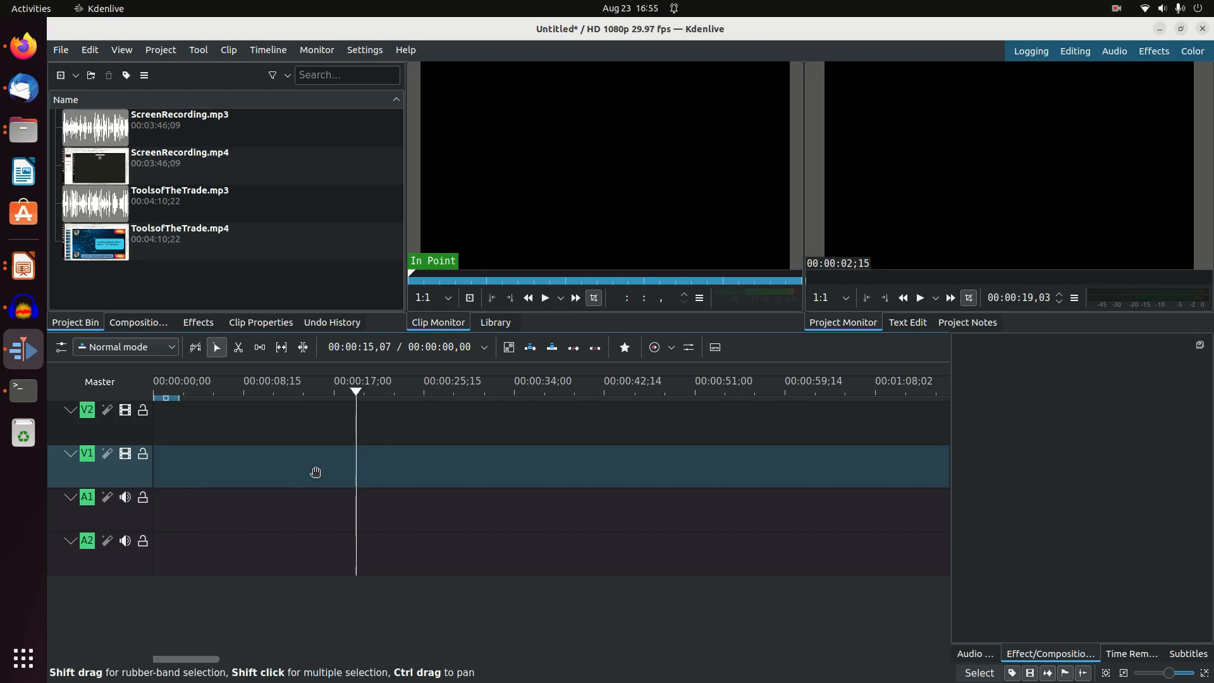
Place the video part of ToolsofTheTrade.mp4 at the start of track V1 and ToolsofTheTrade.mp3 at the start of track A1
left_click(273, 540)
left_click(180, 250)
mouse_move(183, 251)
left_mouse_down()
mouse_move(228, 237)
mouse_move(379, 316)
mouse_move(323, 456)
mouse_move(162, 474)
mouse_move(271, 458)
mouse_move(203, 244)
mouse_move(185, 241)
left_mouse_up()
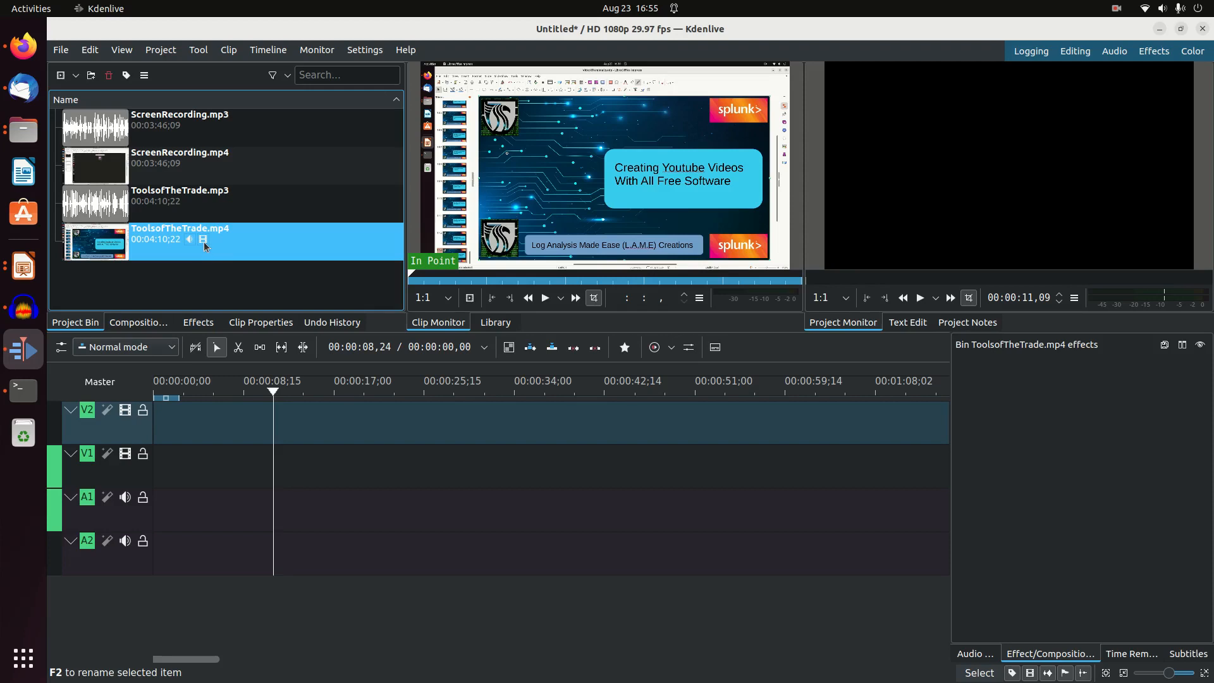
left_click_drag(204, 240, 188, 494)
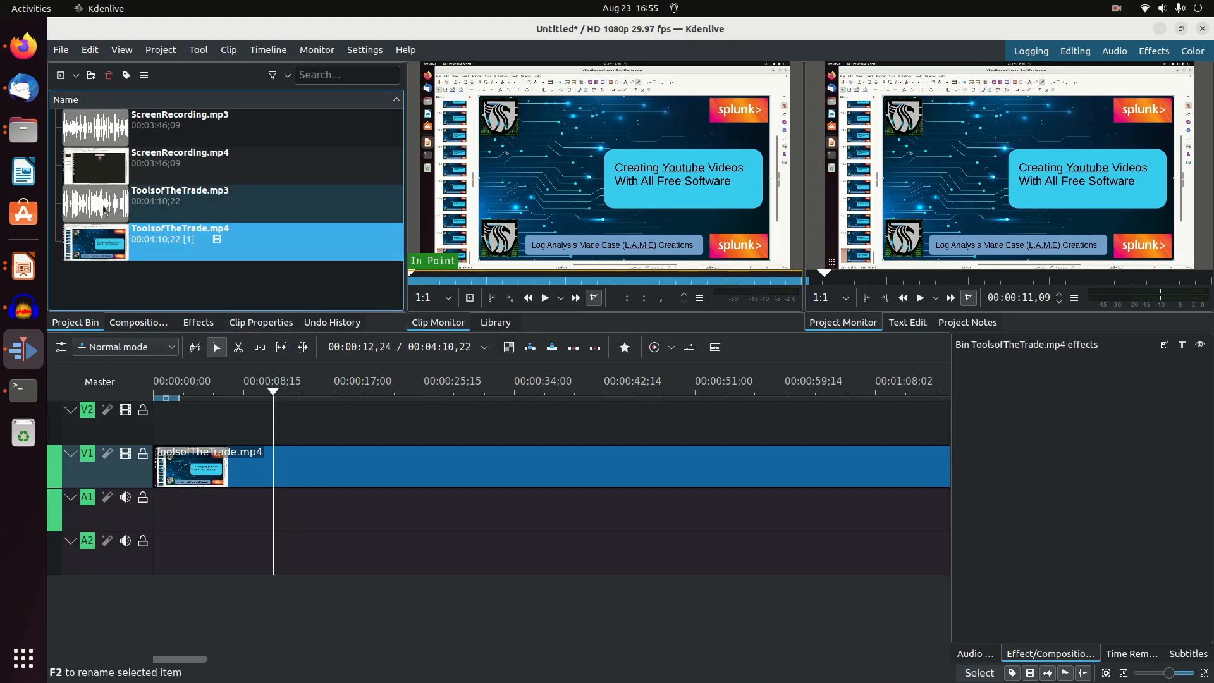
left_click_drag(68, 212, 158, 513)
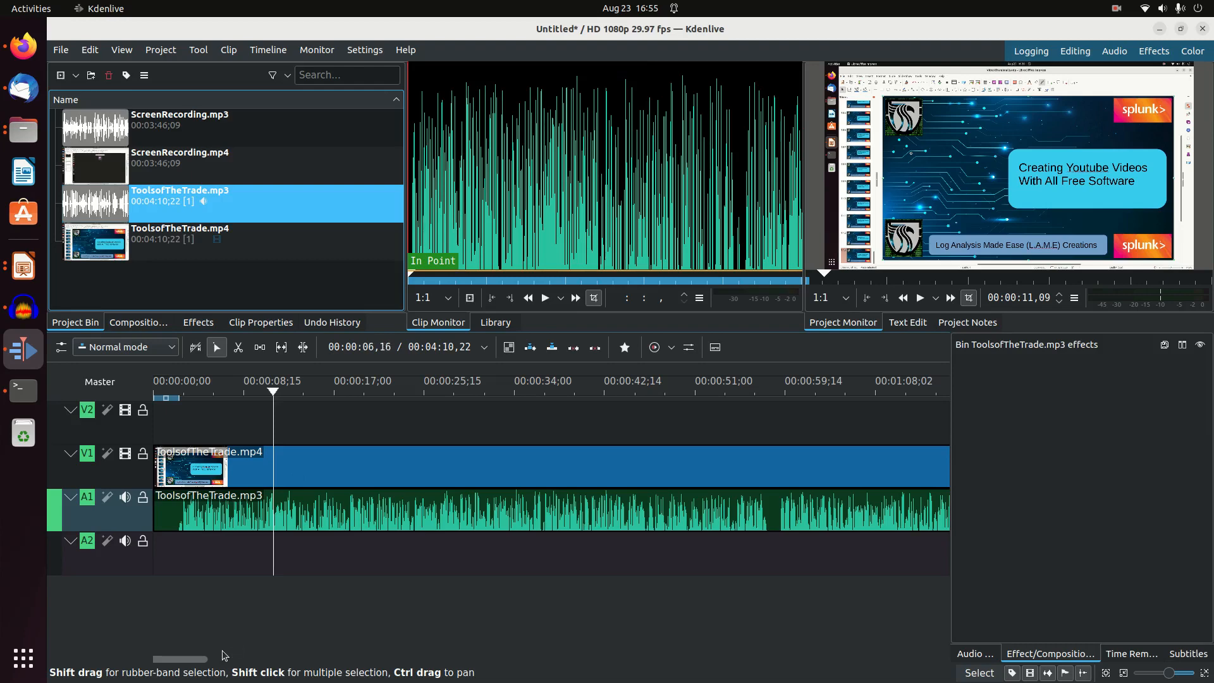
Group the ToolsofTheTrade.mp4 clip on V1 with the ToolsofTheTrade.mp3 clip on A1
left_click_drag(223, 658, 158, 644)
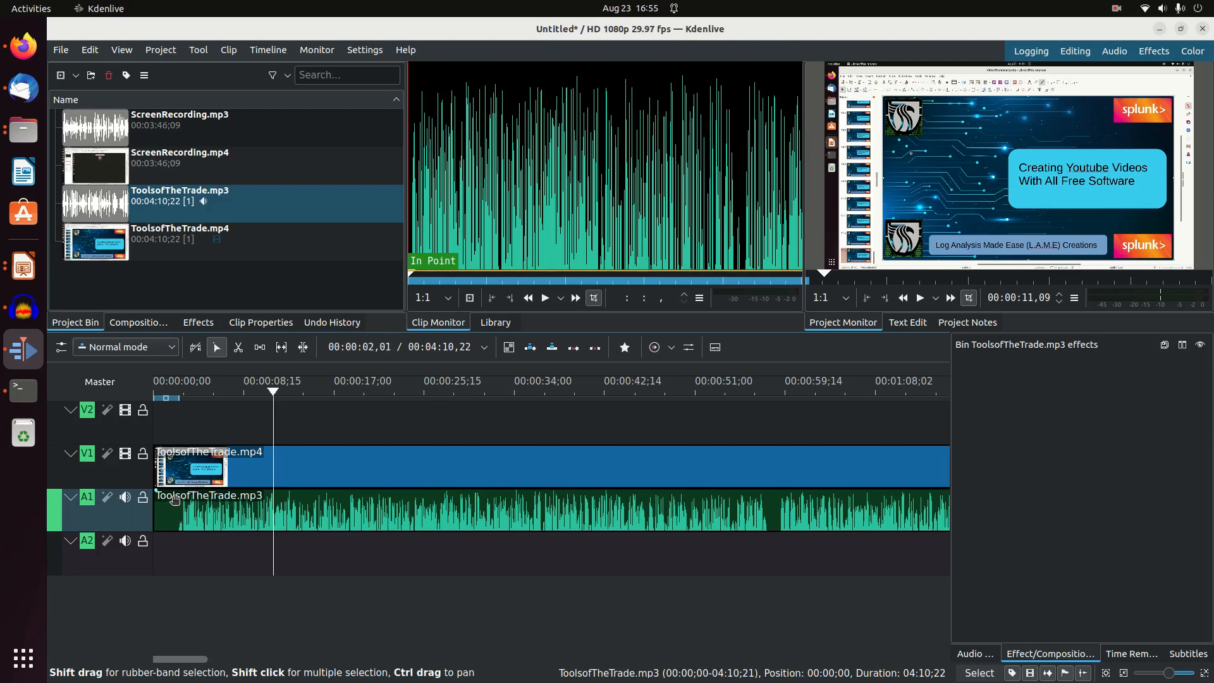
left_click(293, 476)
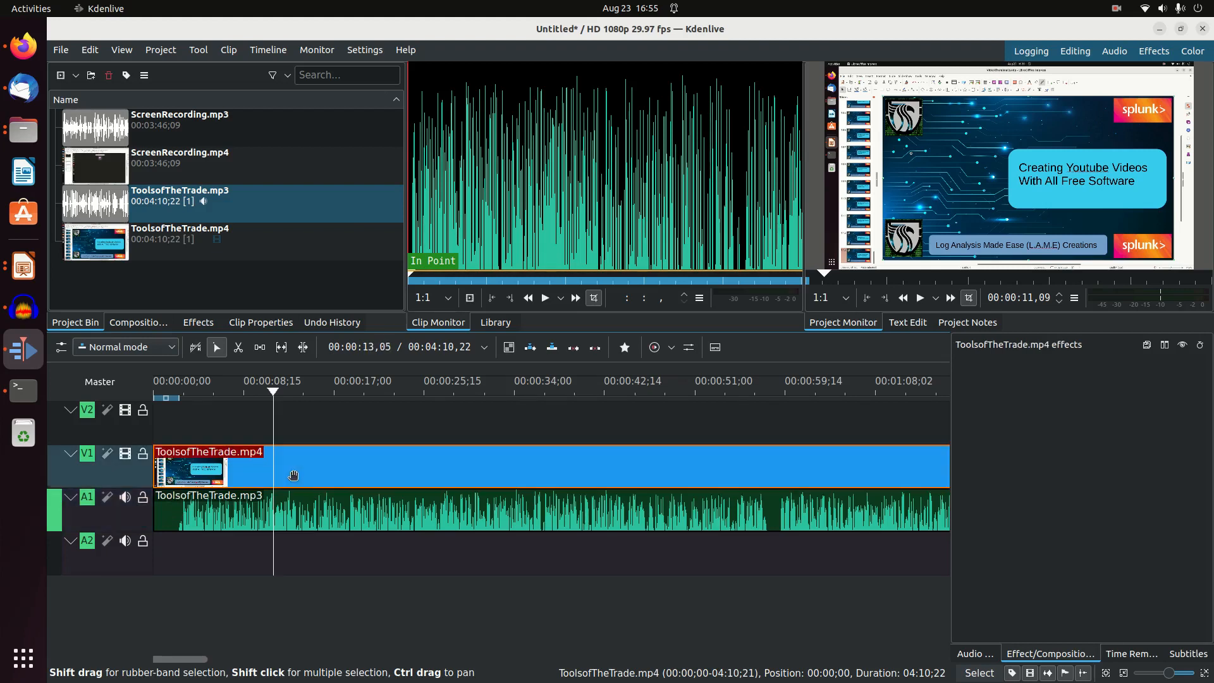
left_click(314, 510, "shift")
right_click(314, 510)
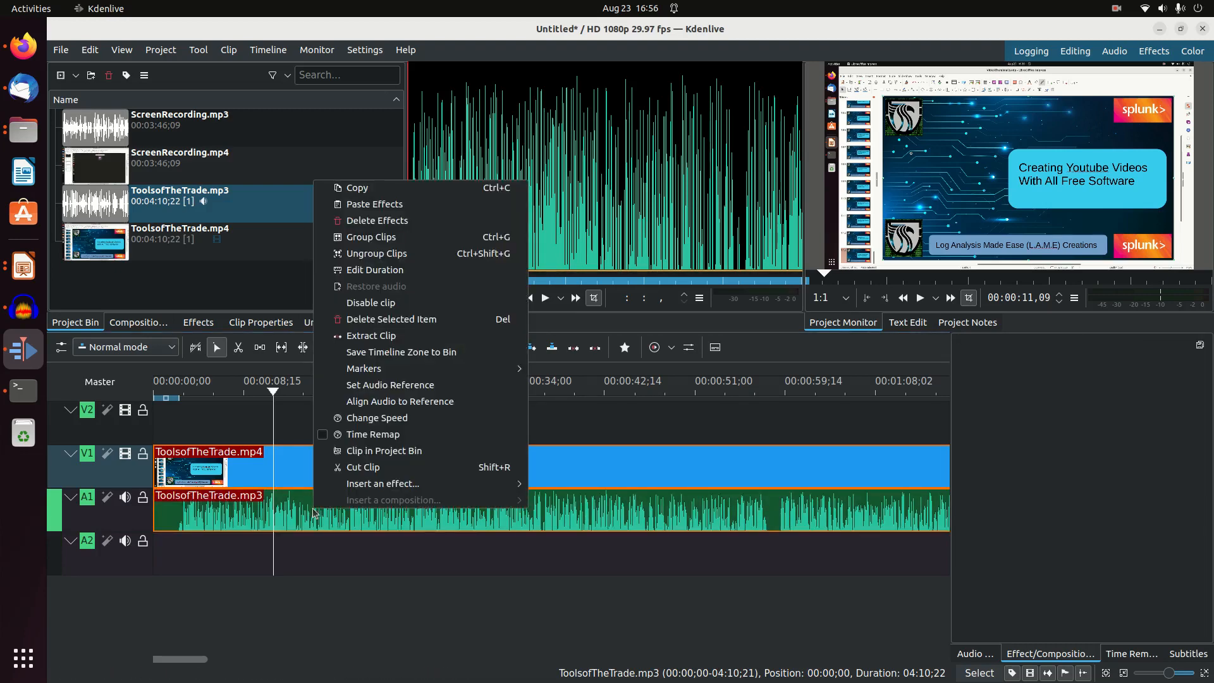
left_click(370, 238)
left_click_drag(354, 462, 340, 483)
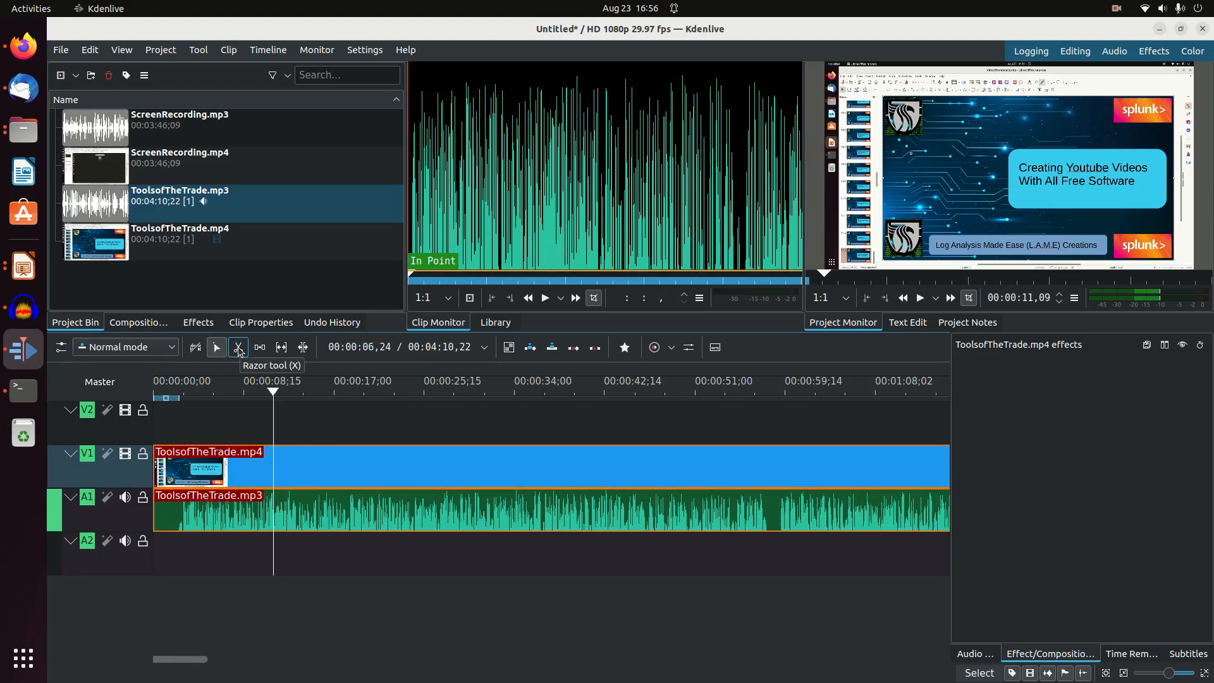
Cut off the silent opening of the grouped ToolsofTheTrade clips at 00:00:01,25 and move the remainder to the timeline start
left_click(238, 349)
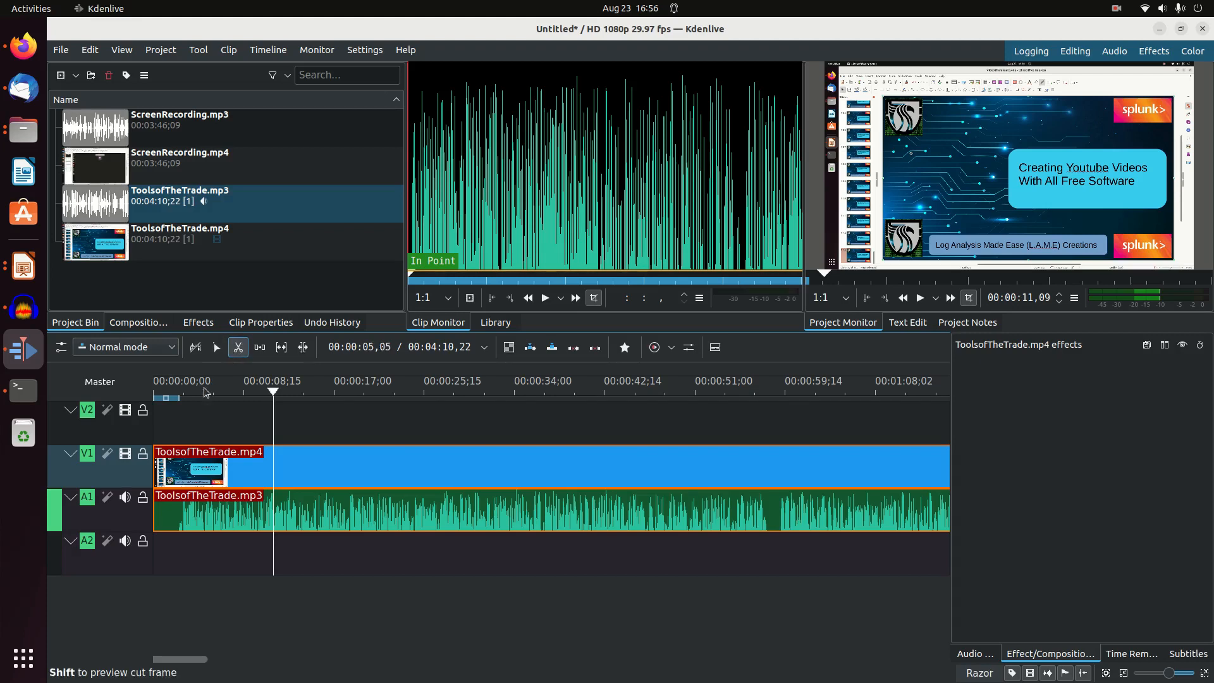
left_click(172, 475)
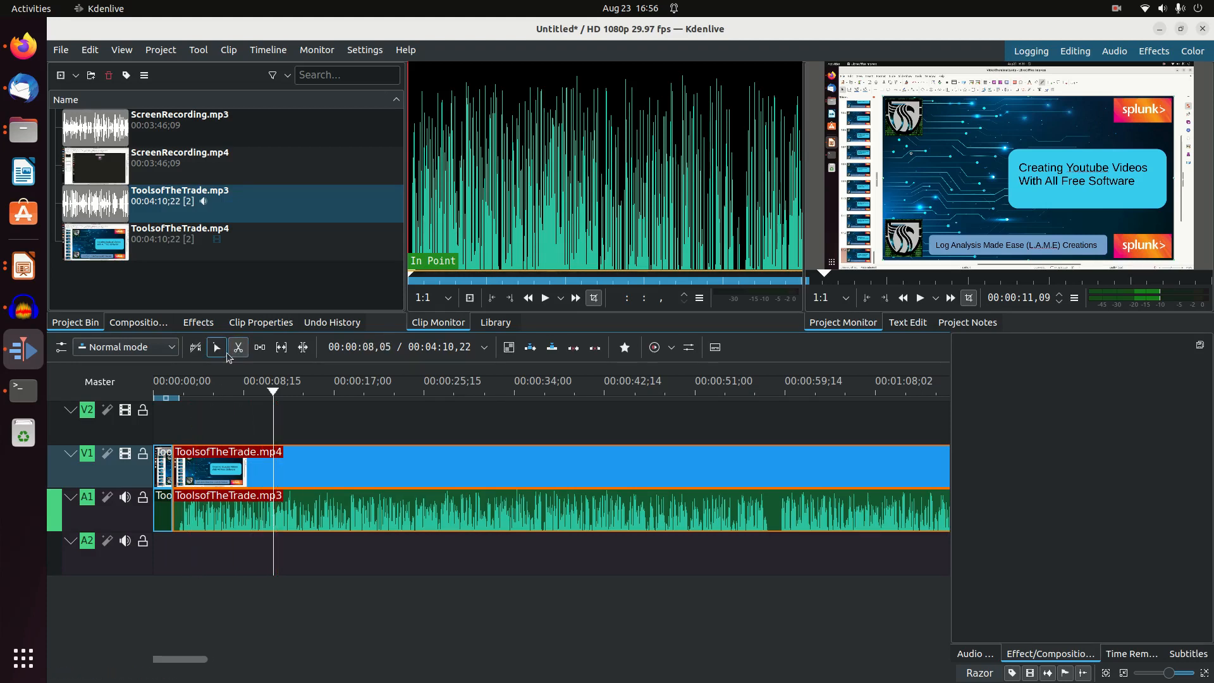
left_click(216, 348)
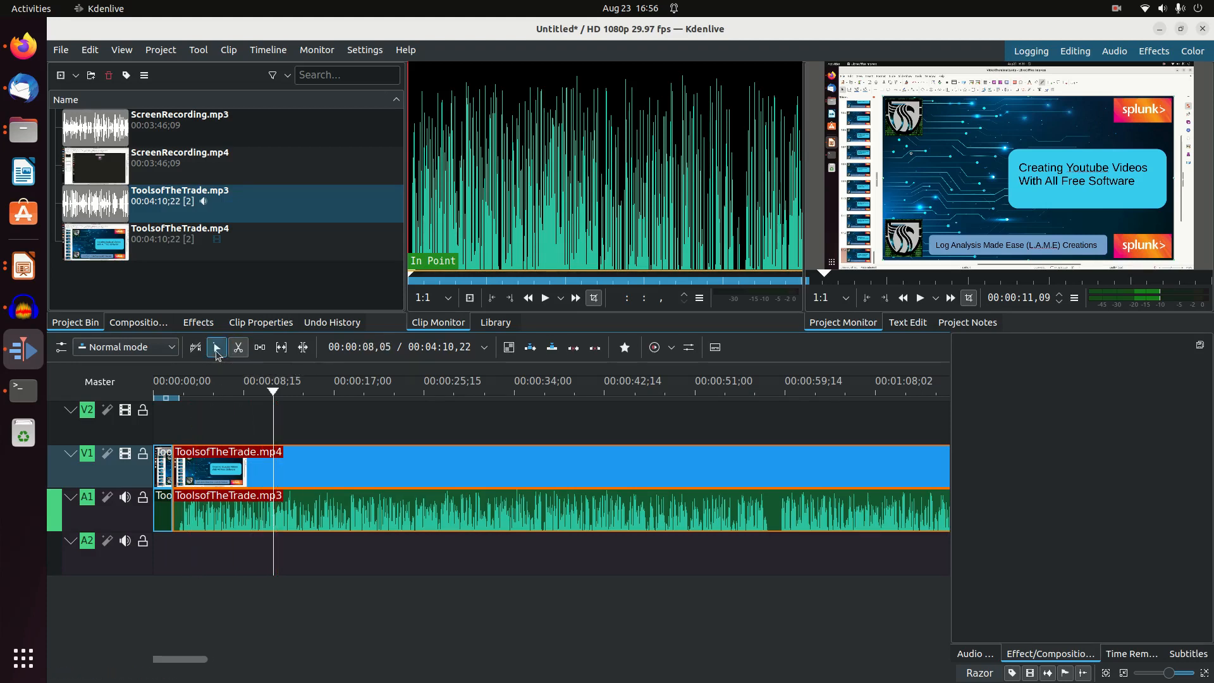
left_click(161, 475)
key("Delete")
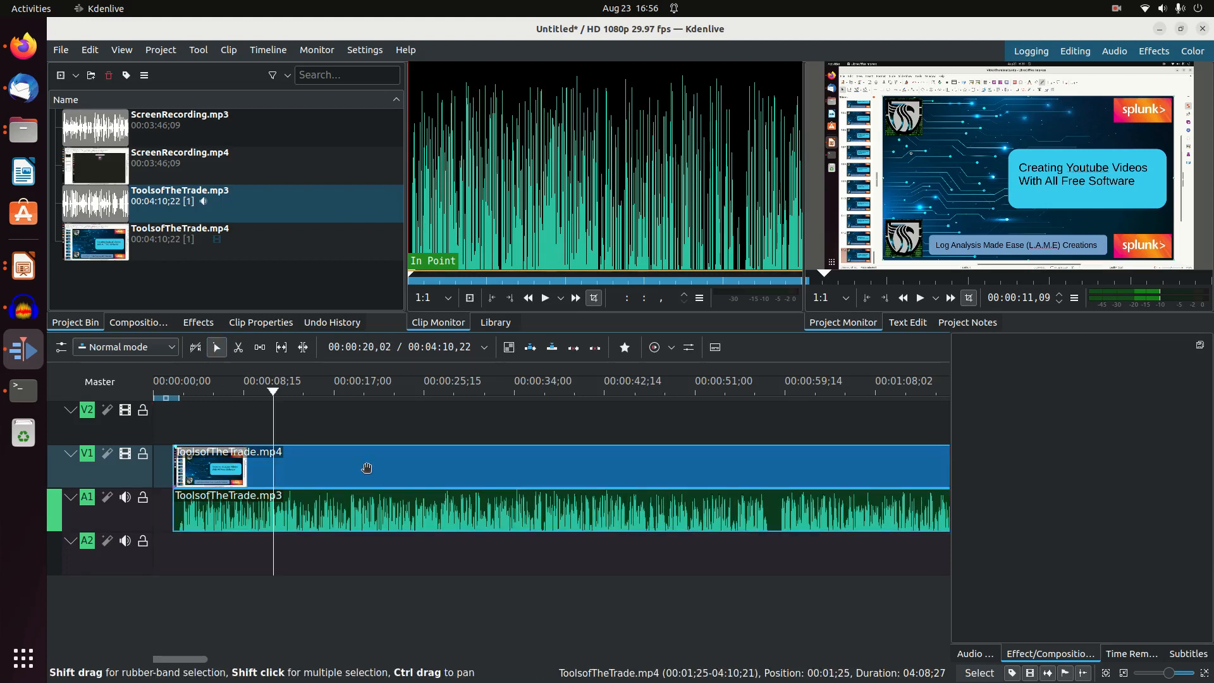
left_click_drag(370, 469, 334, 468)
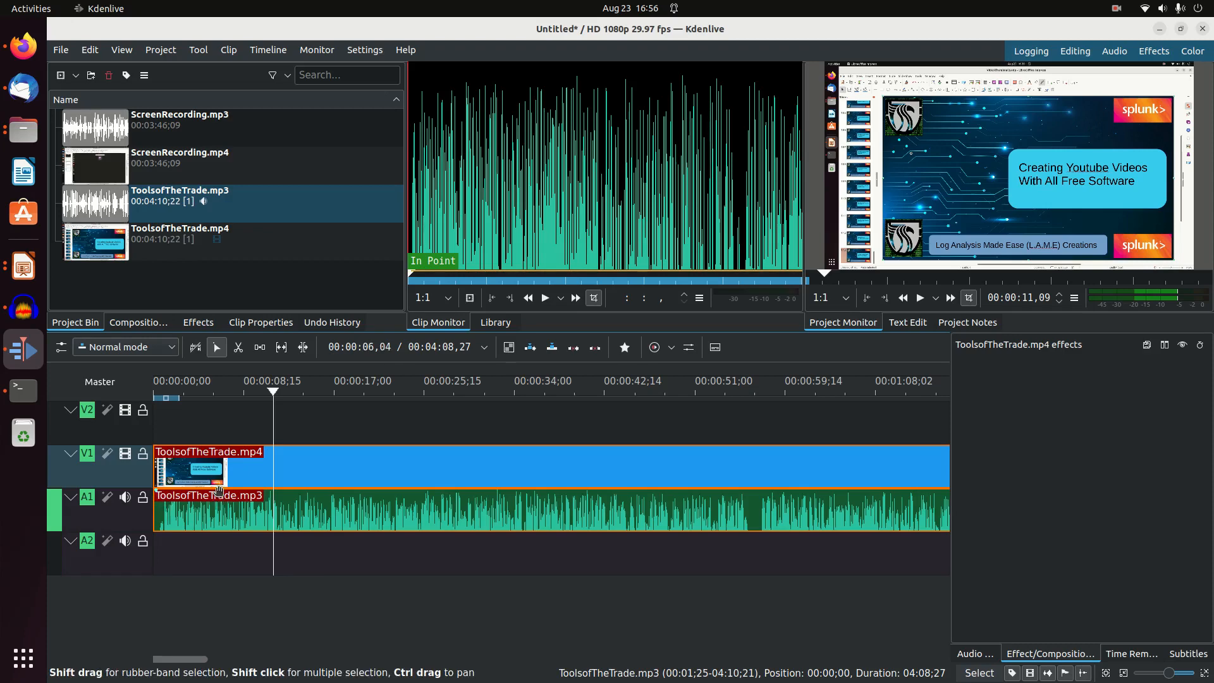
Place the video part of ScreenRecording.mp4 on V2 and ScreenRecording.mp3 on A2, both starting where the ToolsofTheTrade clips end
left_click_drag(170, 662, 239, 660)
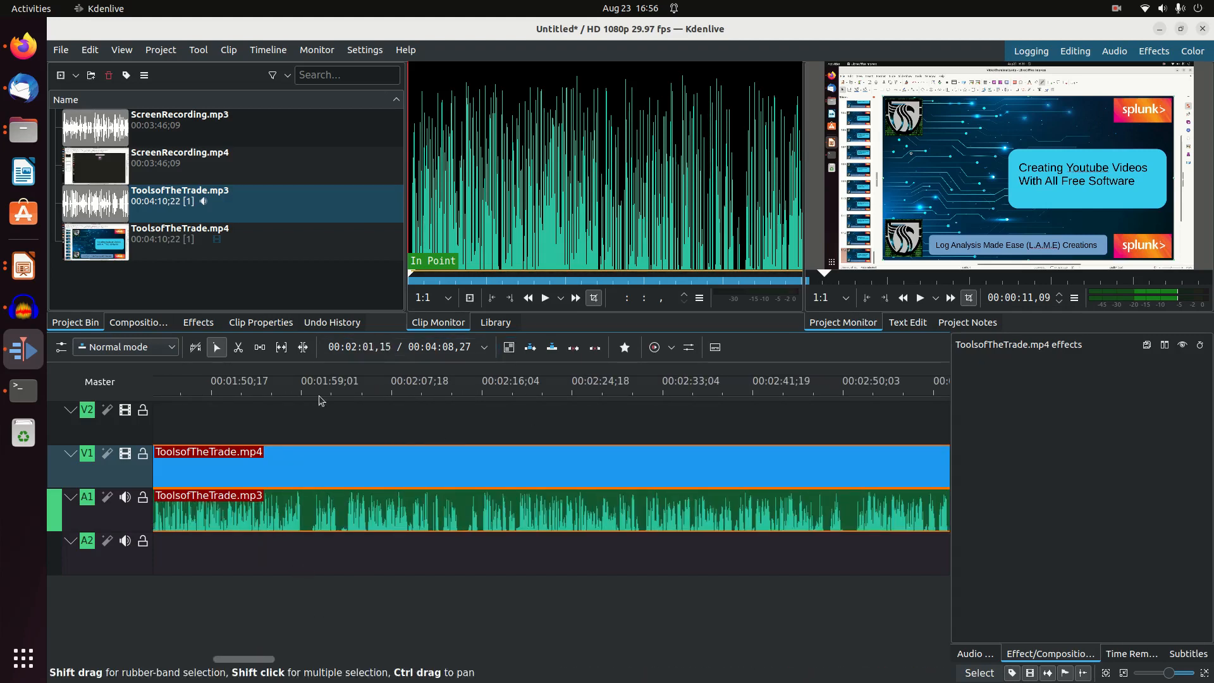
left_click(312, 424)
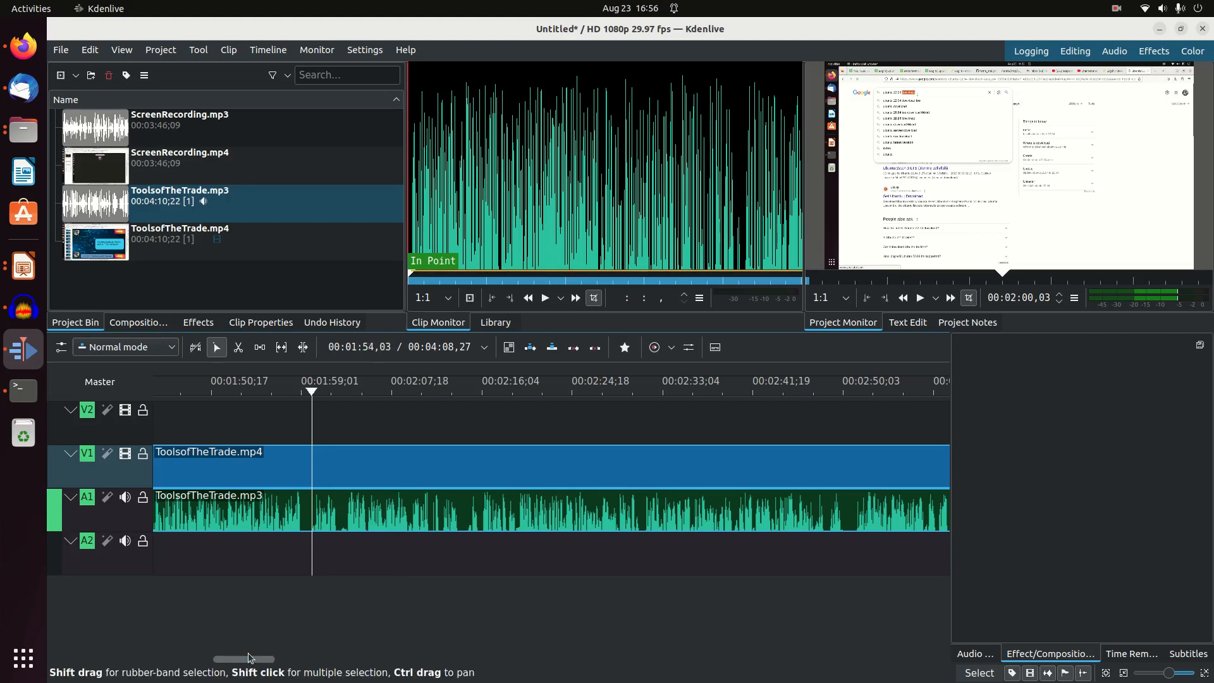
left_click_drag(250, 660, 329, 653)
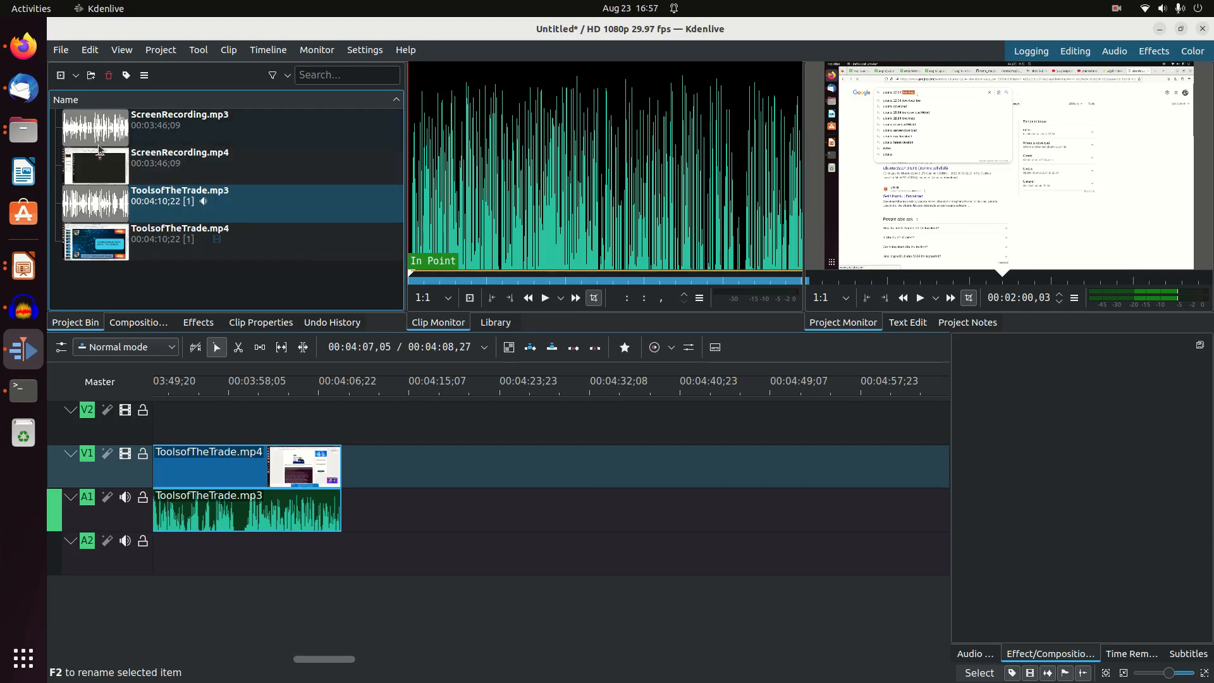
left_click(112, 167)
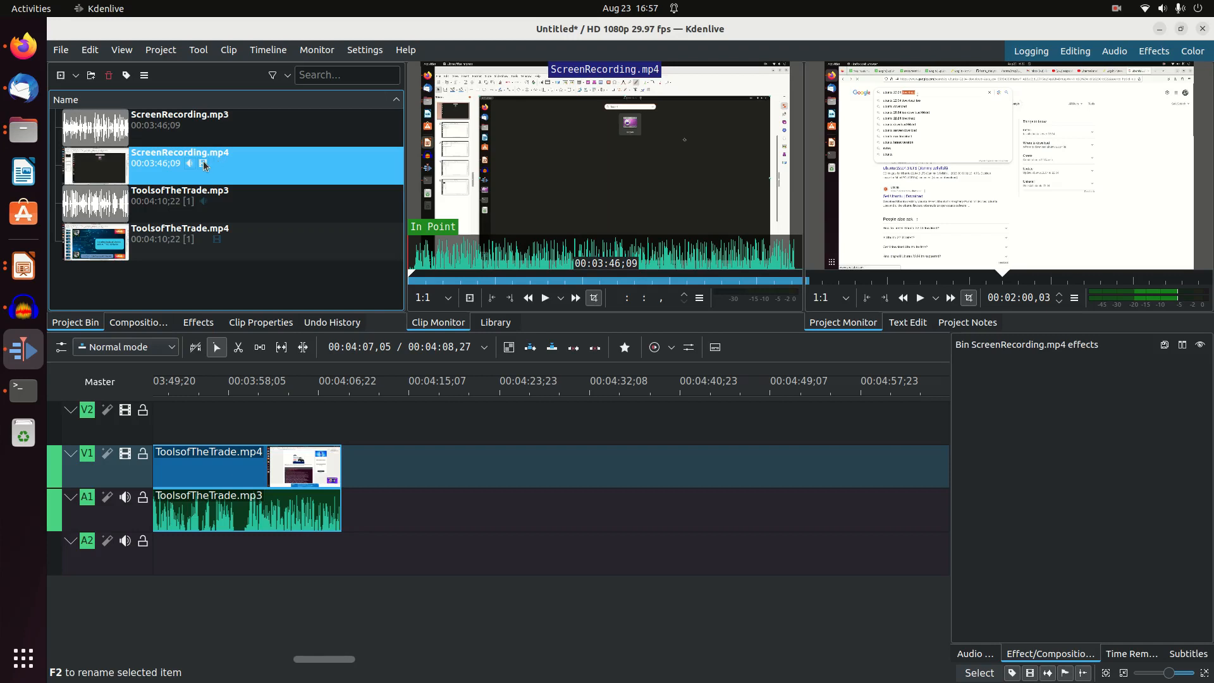
left_click_drag(203, 165, 335, 415)
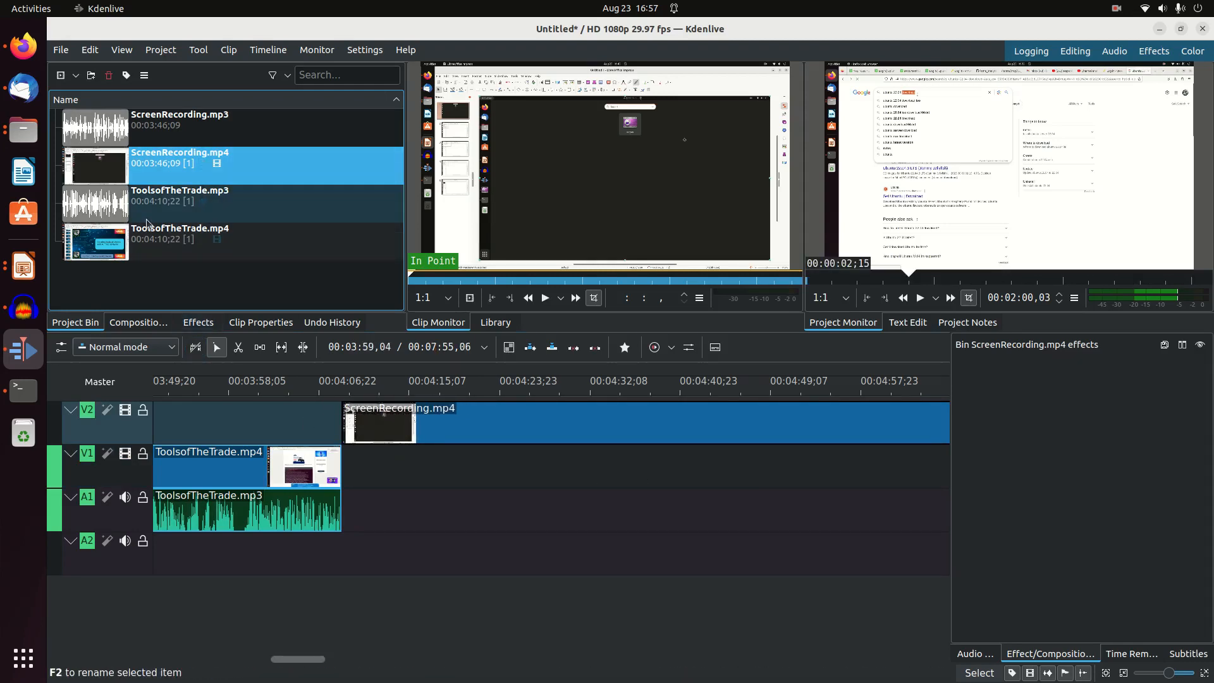
left_click_drag(163, 129, 343, 571)
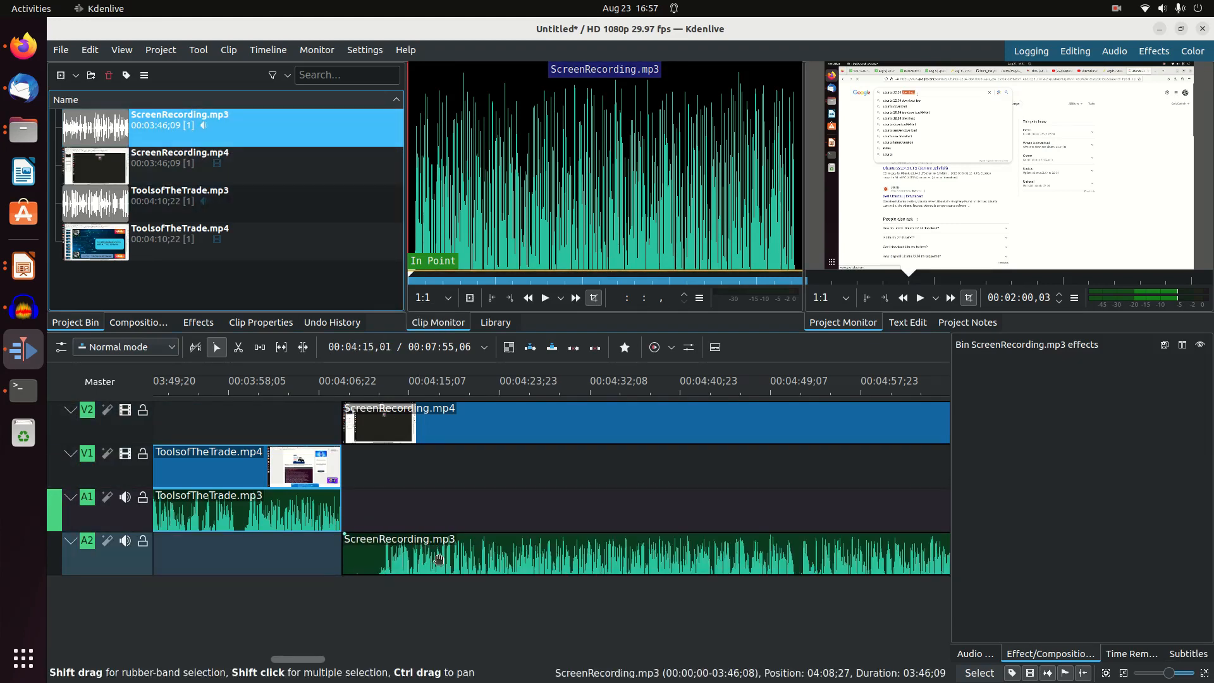
Group the ScreenRecording.mp4 clip on V2 with the ScreenRecording.mp3 clip on A2
left_click(481, 414)
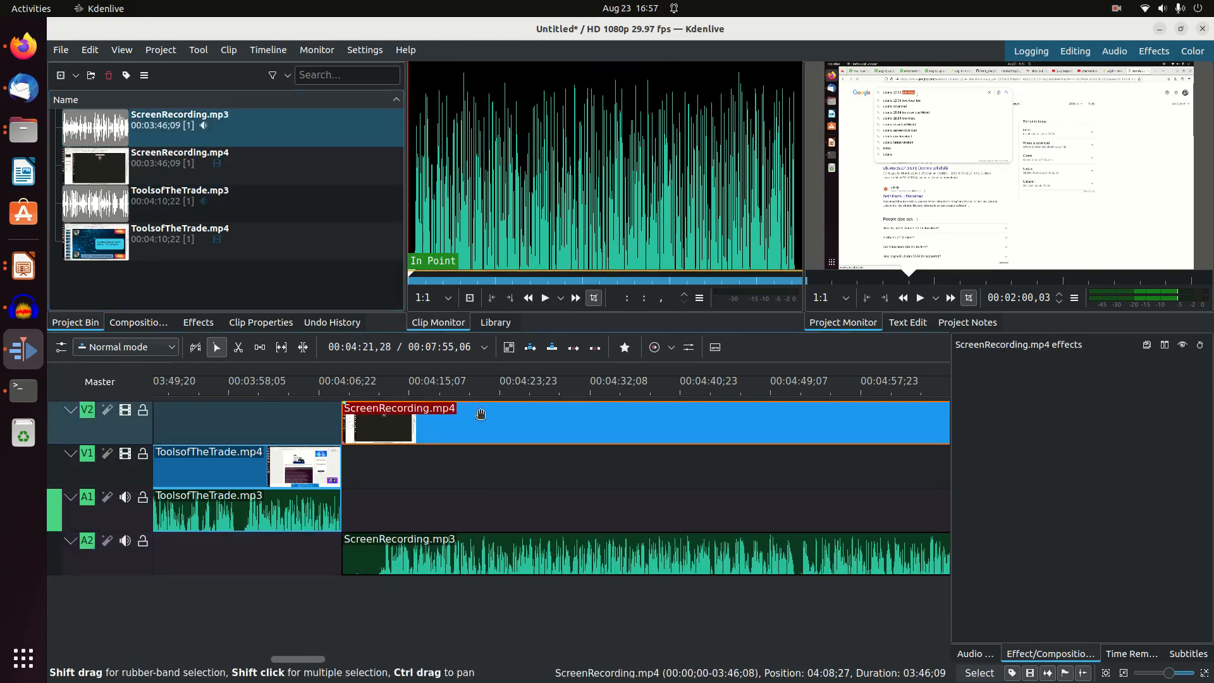
left_click(534, 544, "shift")
right_click(533, 547)
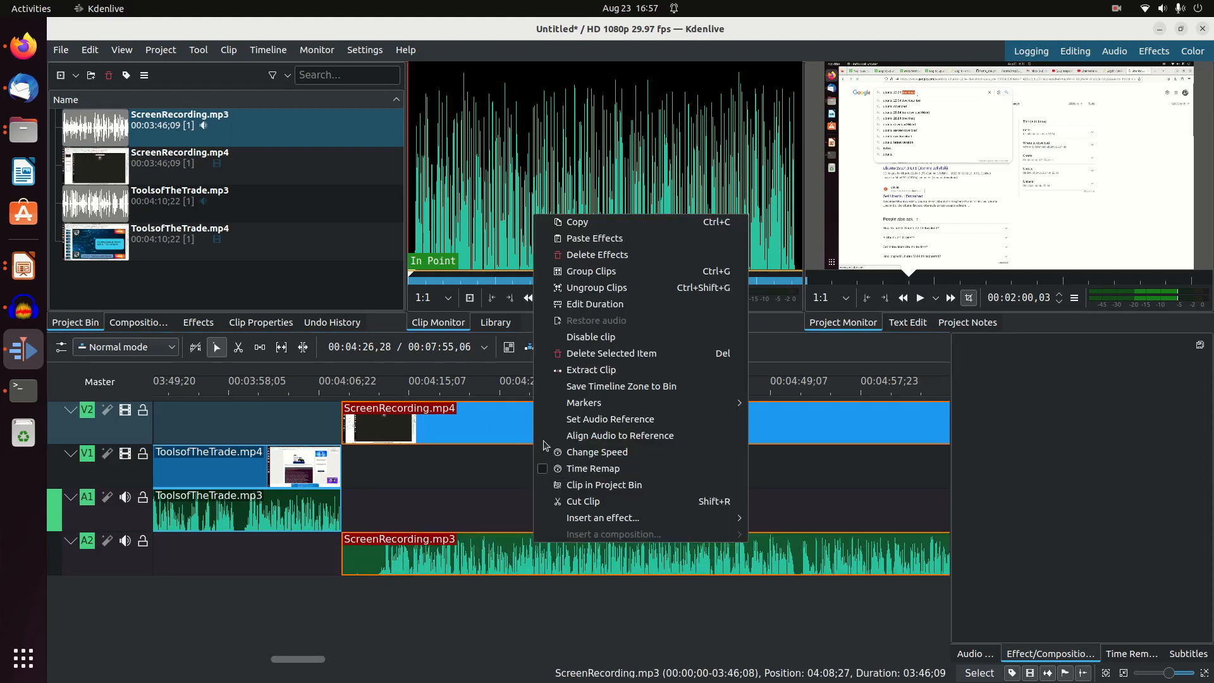
left_click(576, 277)
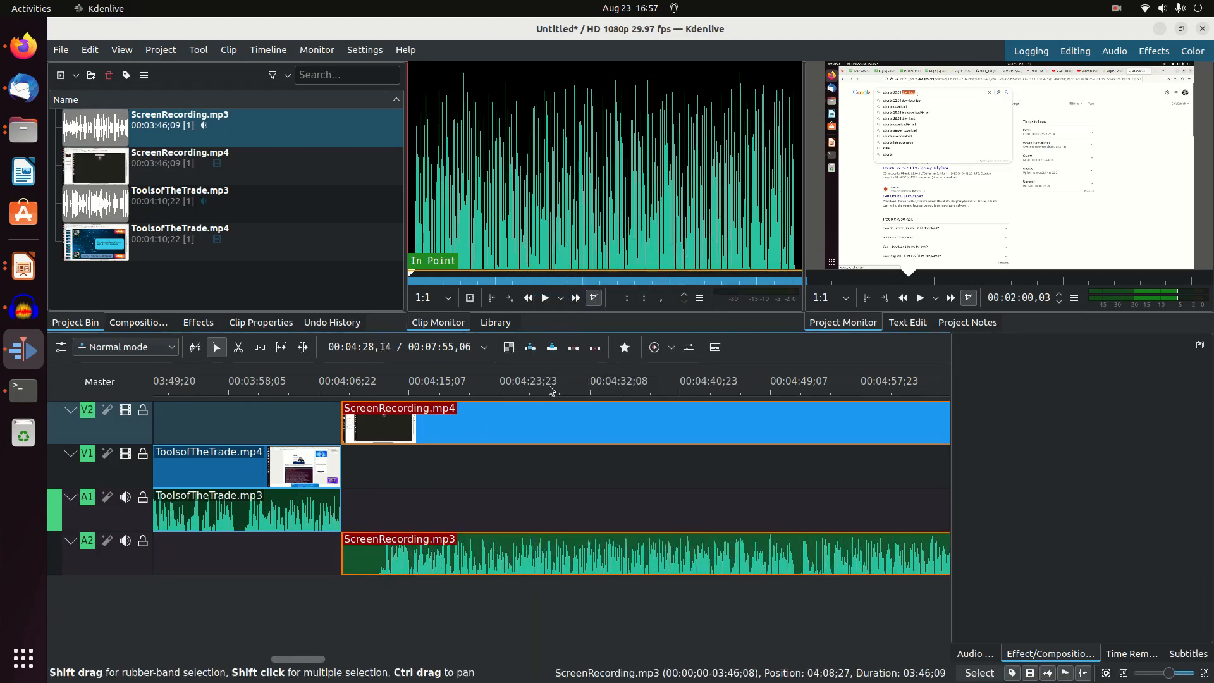
mouse_move(548, 412)
left_mouse_down()
mouse_move(639, 420)
mouse_move(555, 427)
left_mouse_up()
Cut off the silent opening of the grouped ScreenRecording clips at 00:04:11,26 and move the remainder up against the ToolsofTheTrade clips' end
left_click(238, 347)
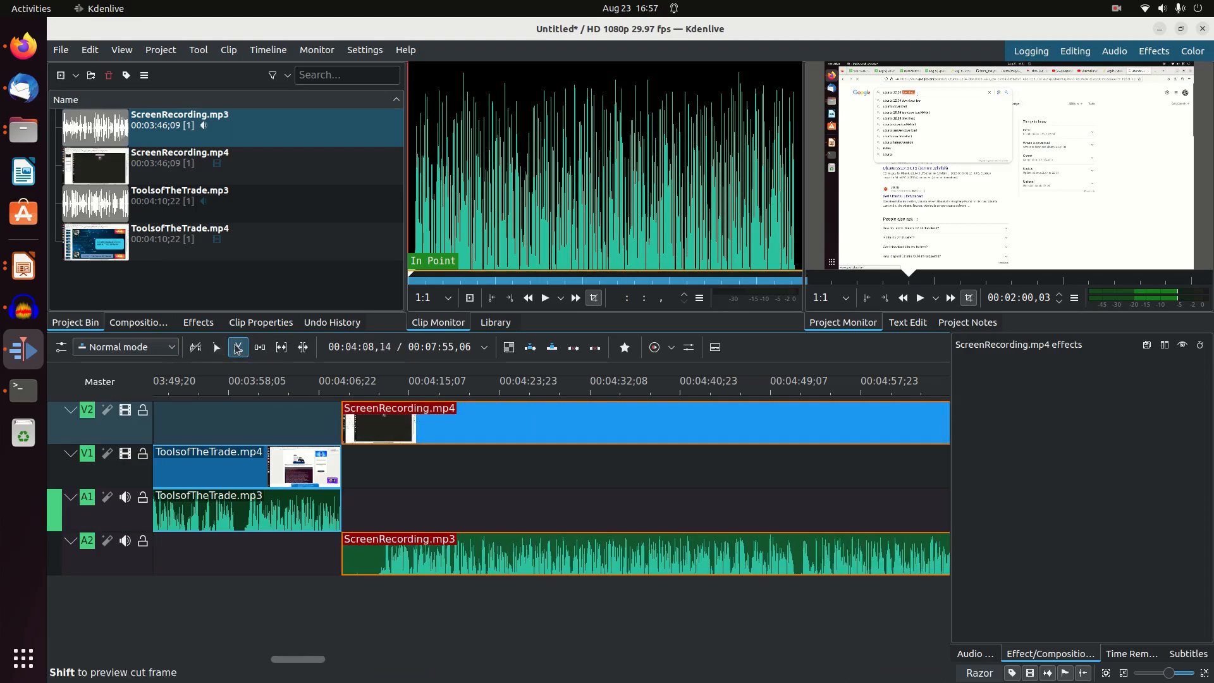
left_click(377, 453)
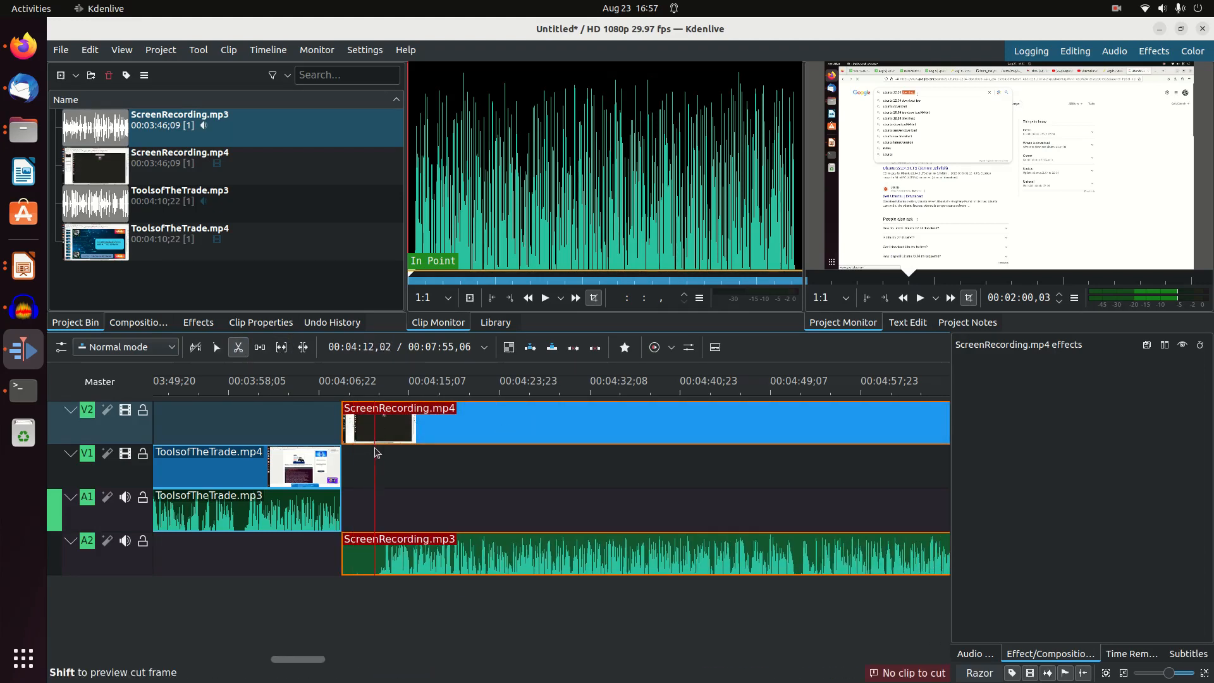
left_click(372, 433)
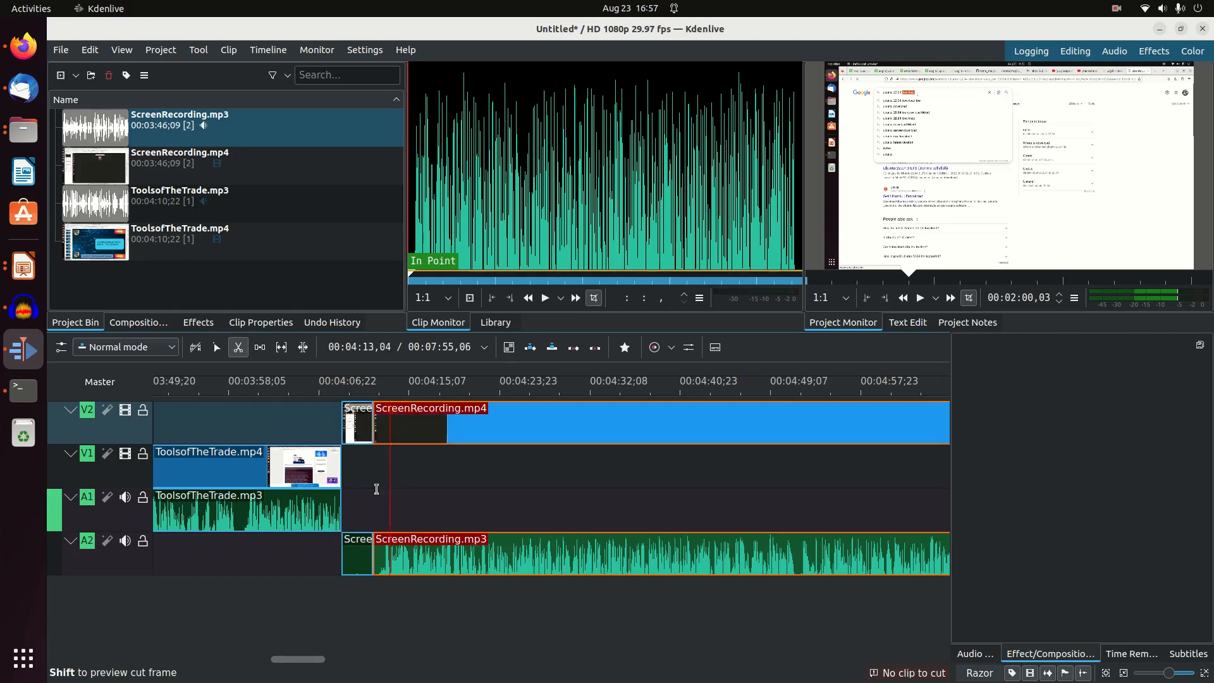
left_click(217, 347)
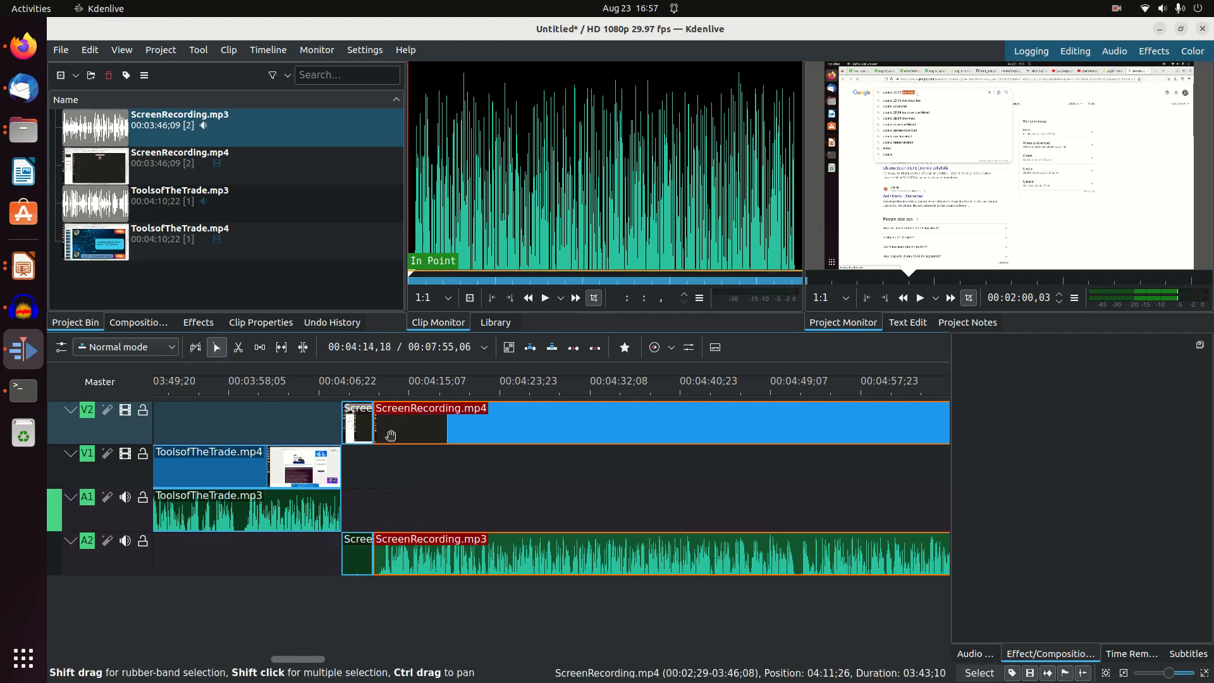
left_click(367, 430)
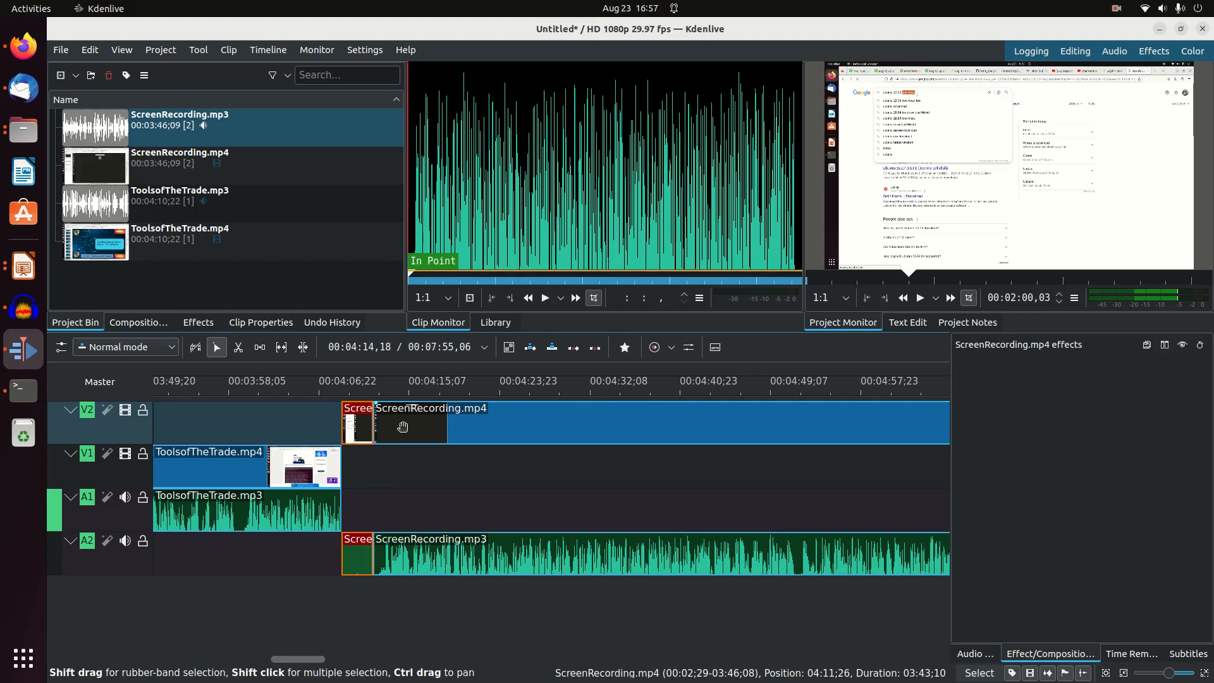
key("Delete")
left_click_drag(403, 426, 371, 428)
Split the grouped ScreenRecording clips at 00:07:48,06 and delete the silent piece at their end
left_click_drag(308, 660, 419, 652)
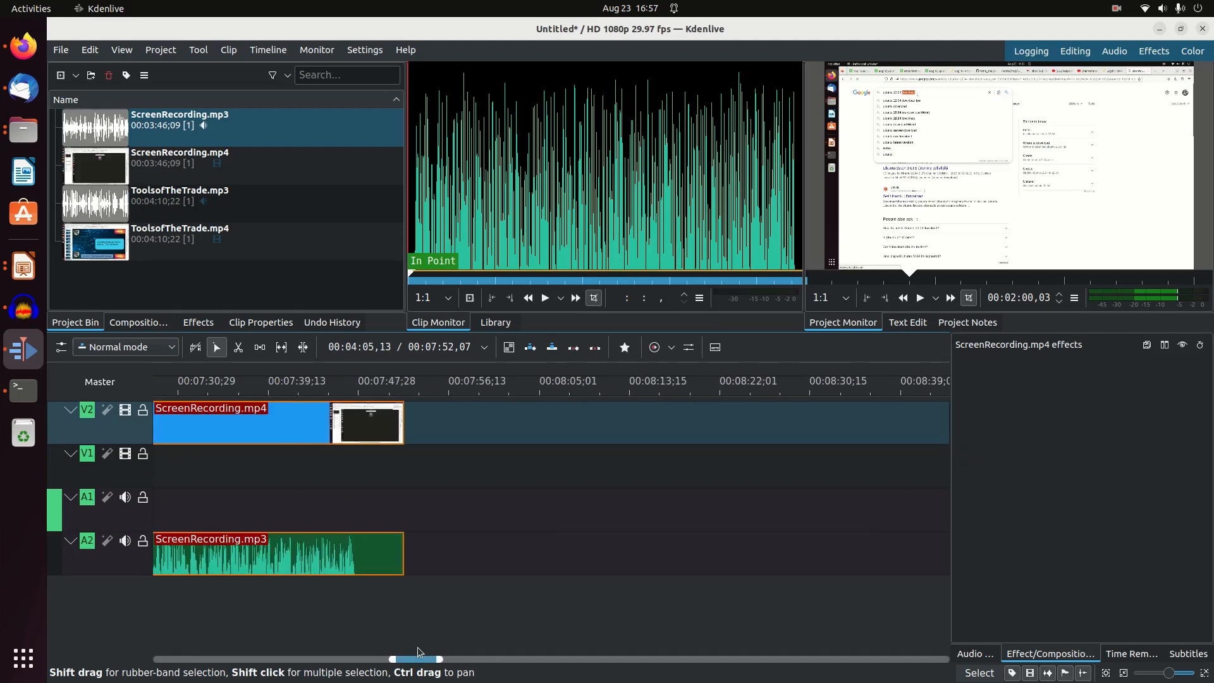
left_click(239, 348)
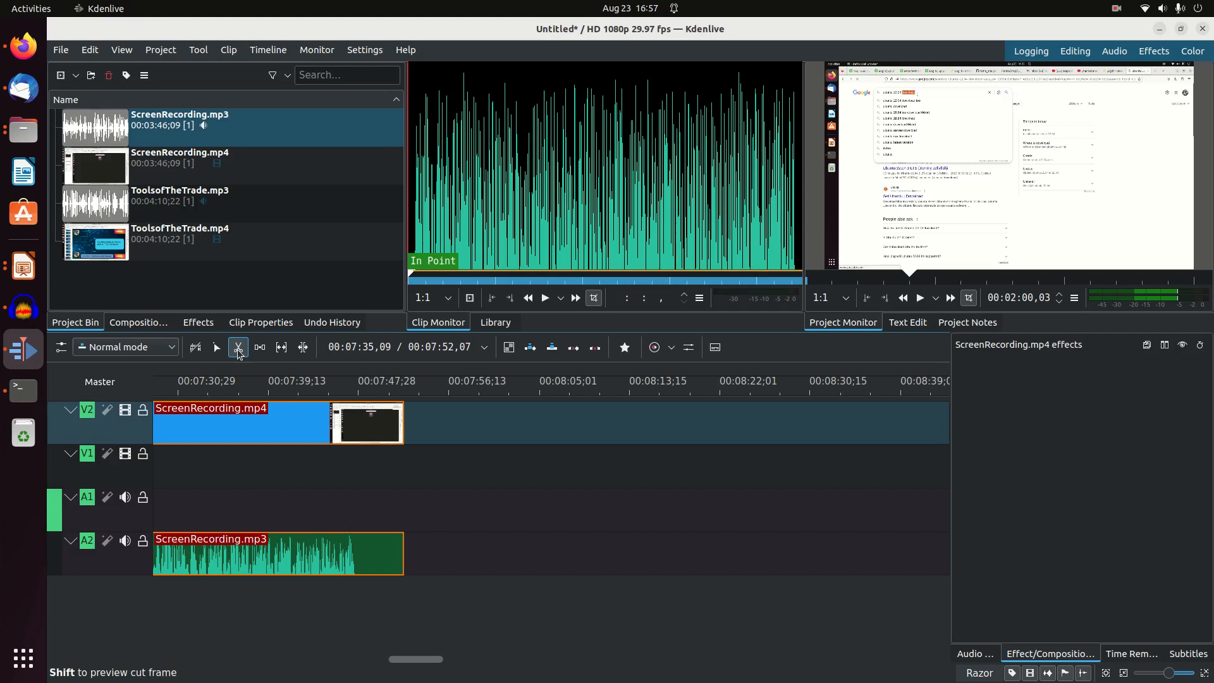
left_click(360, 434)
key("s")
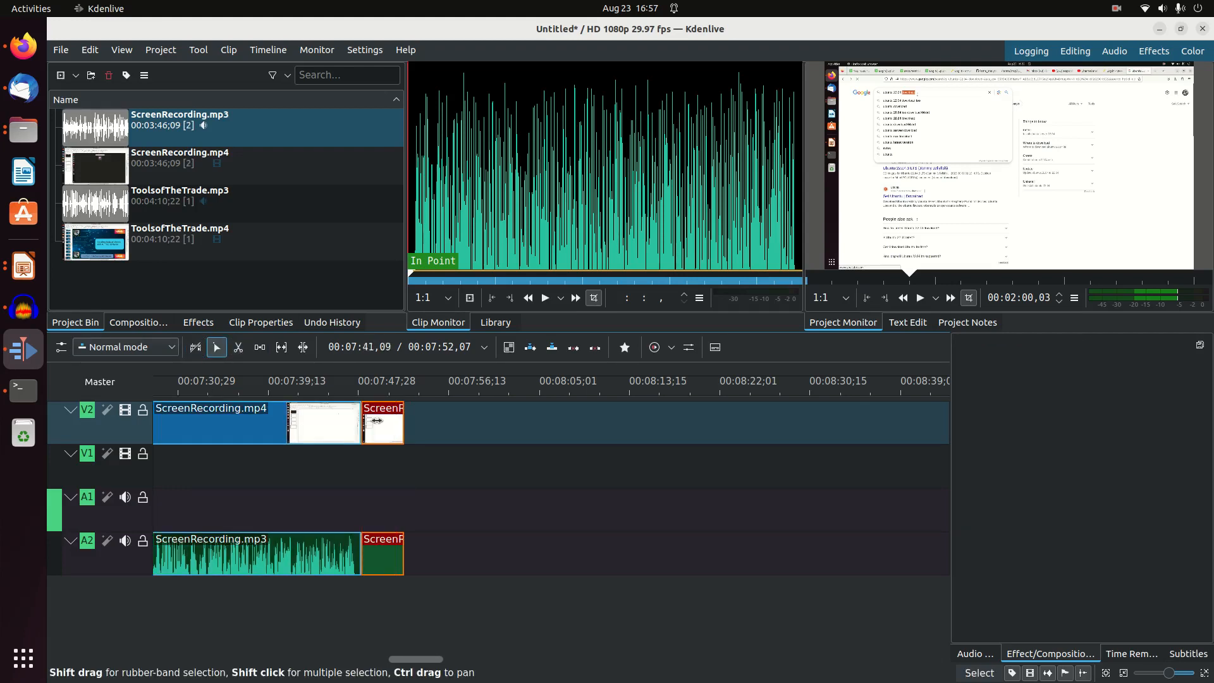
key("Delete")
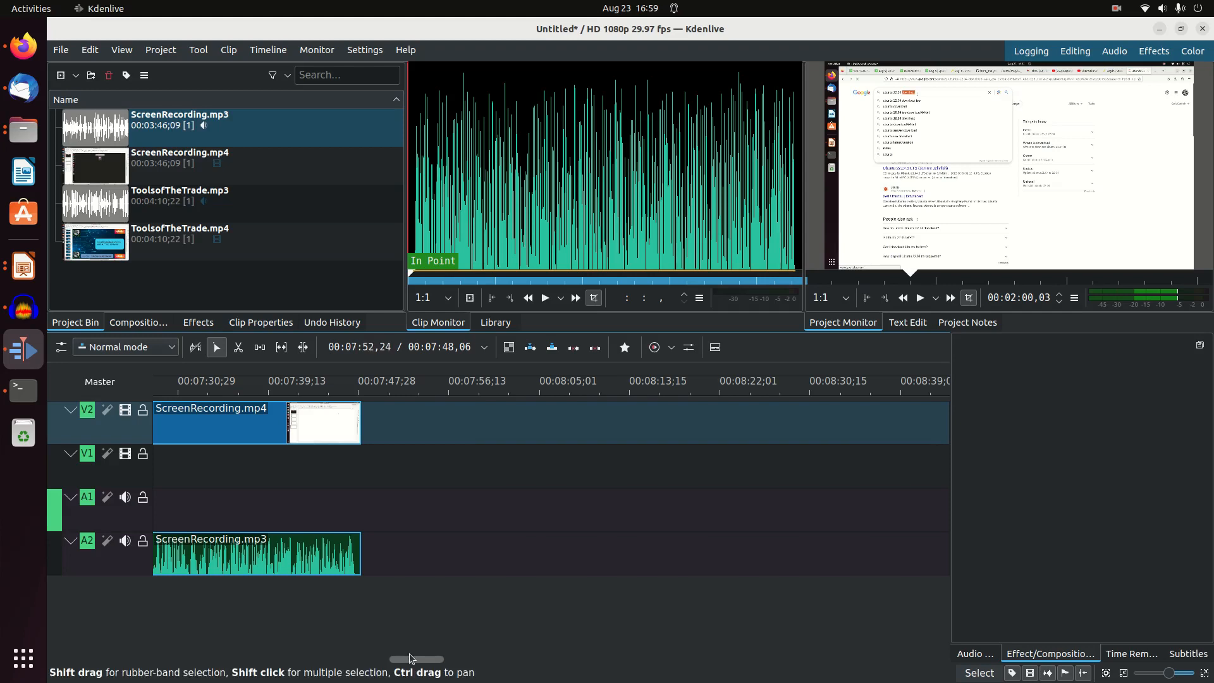
right_click(247, 286)
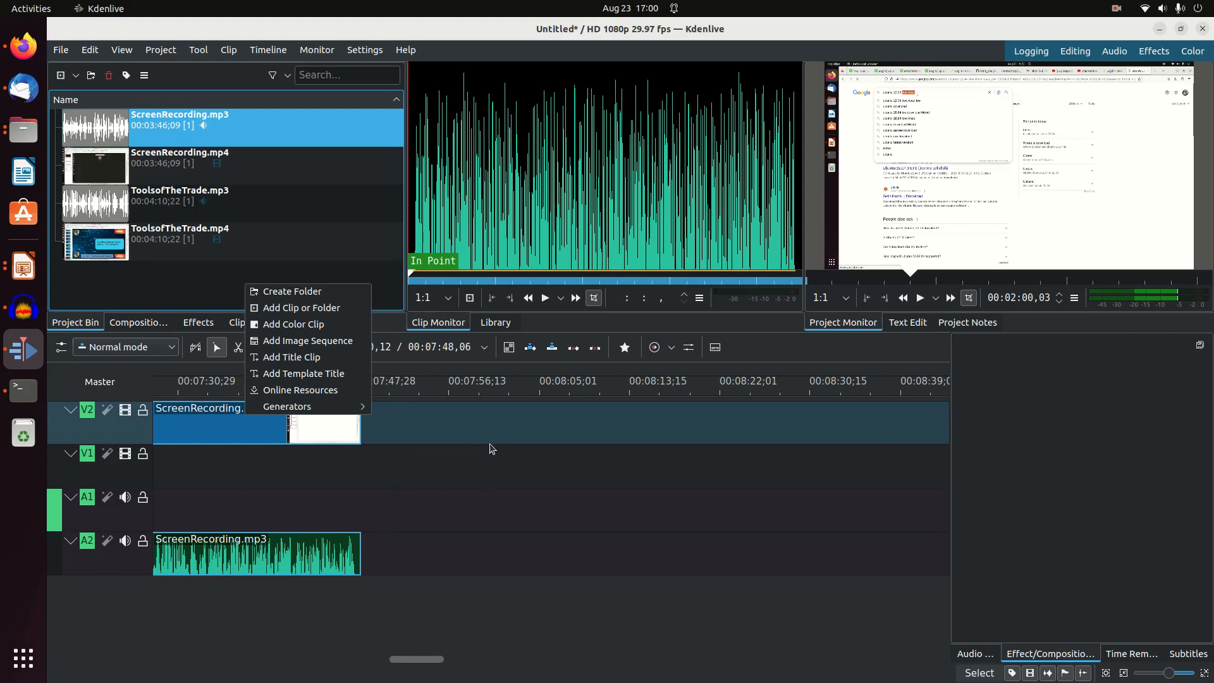
left_click(416, 663)
left_click_drag(407, 659, 166, 664)
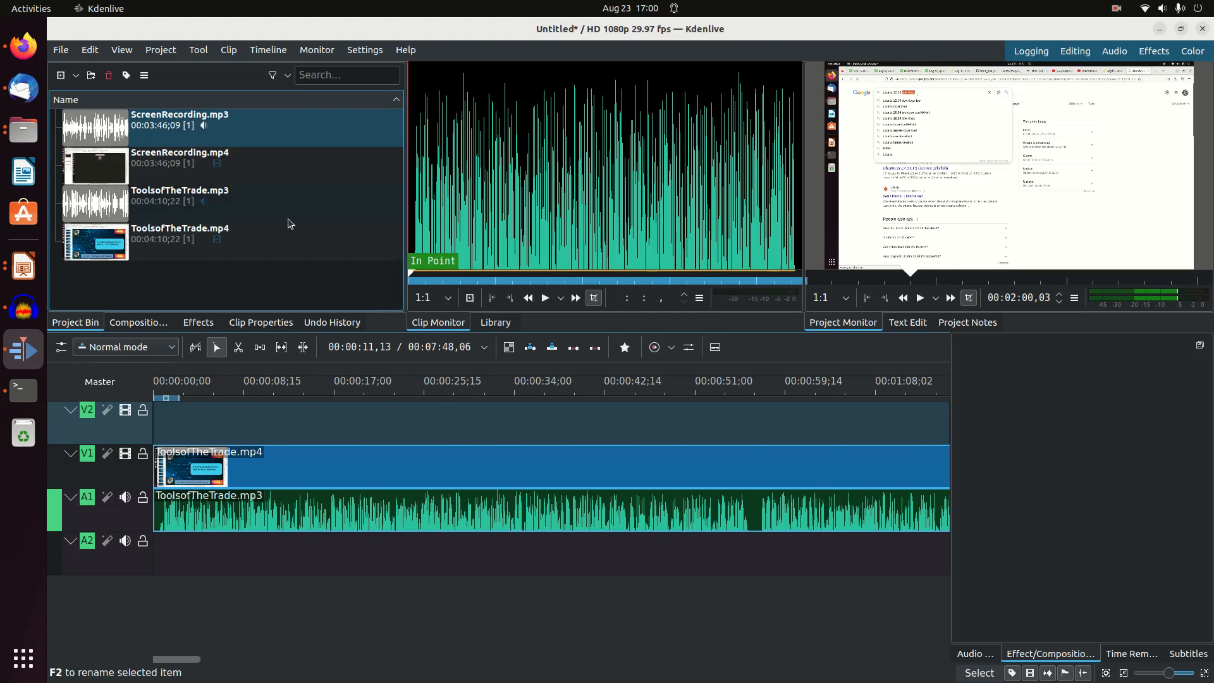
Open the project's render settings and choose the MP4-H264/AAC format
left_click(198, 51)
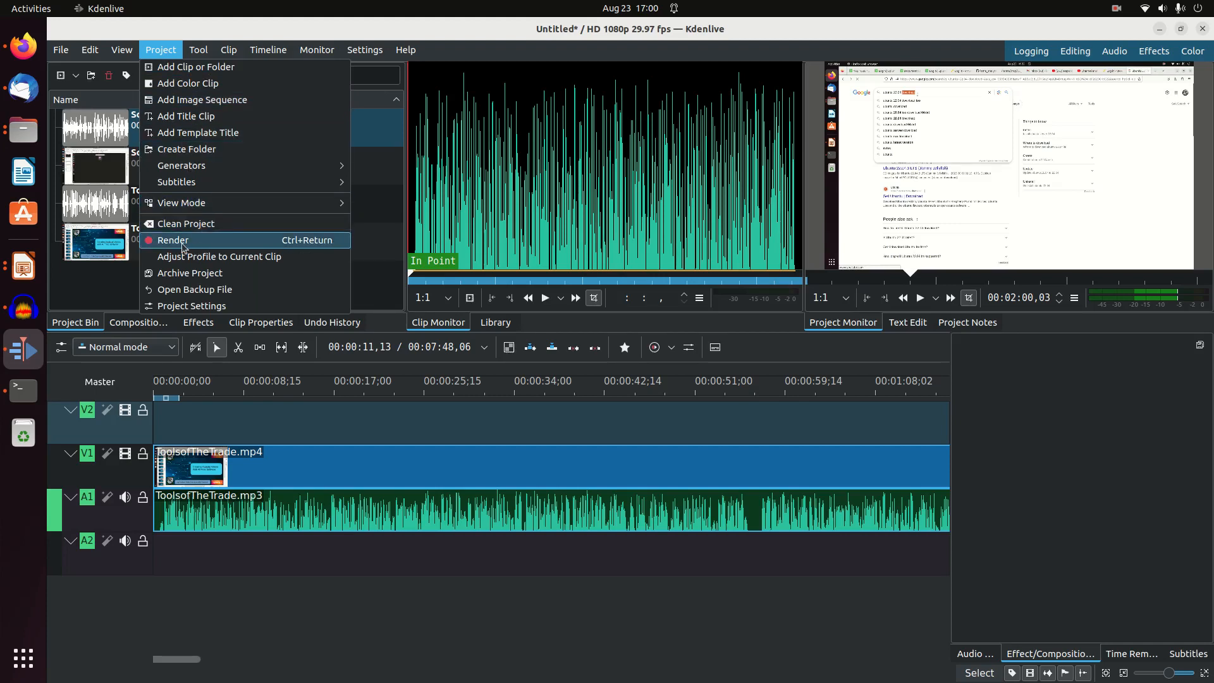
left_click(183, 244)
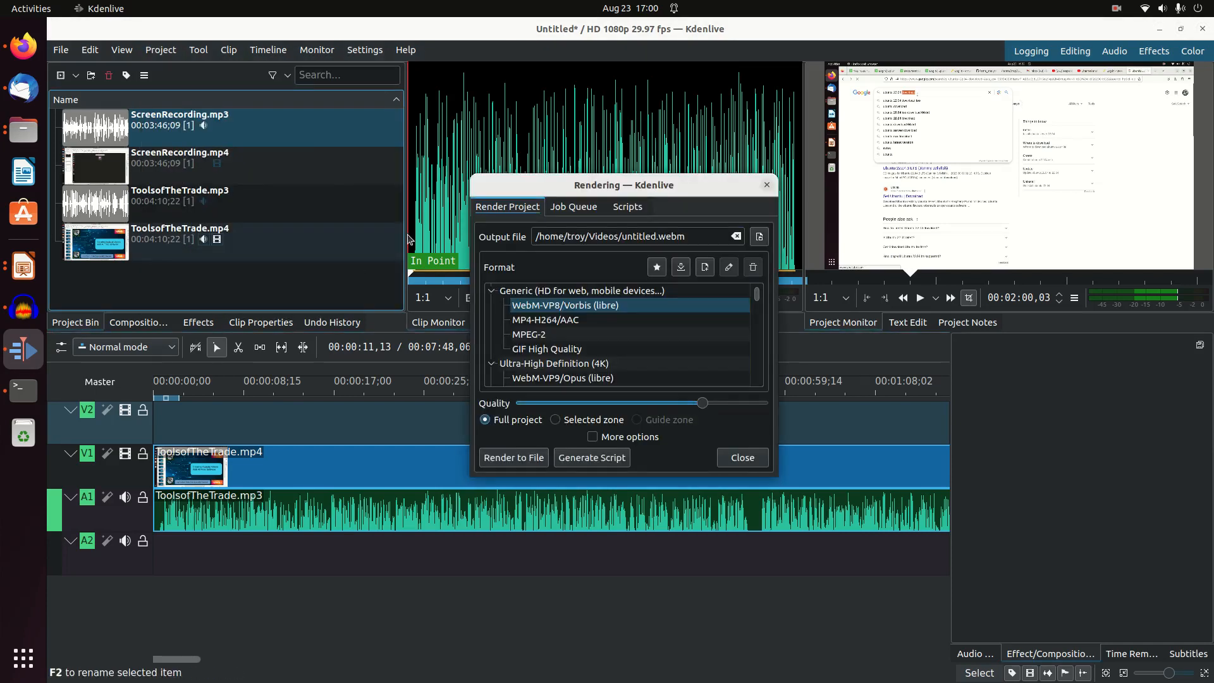
left_click(555, 325)
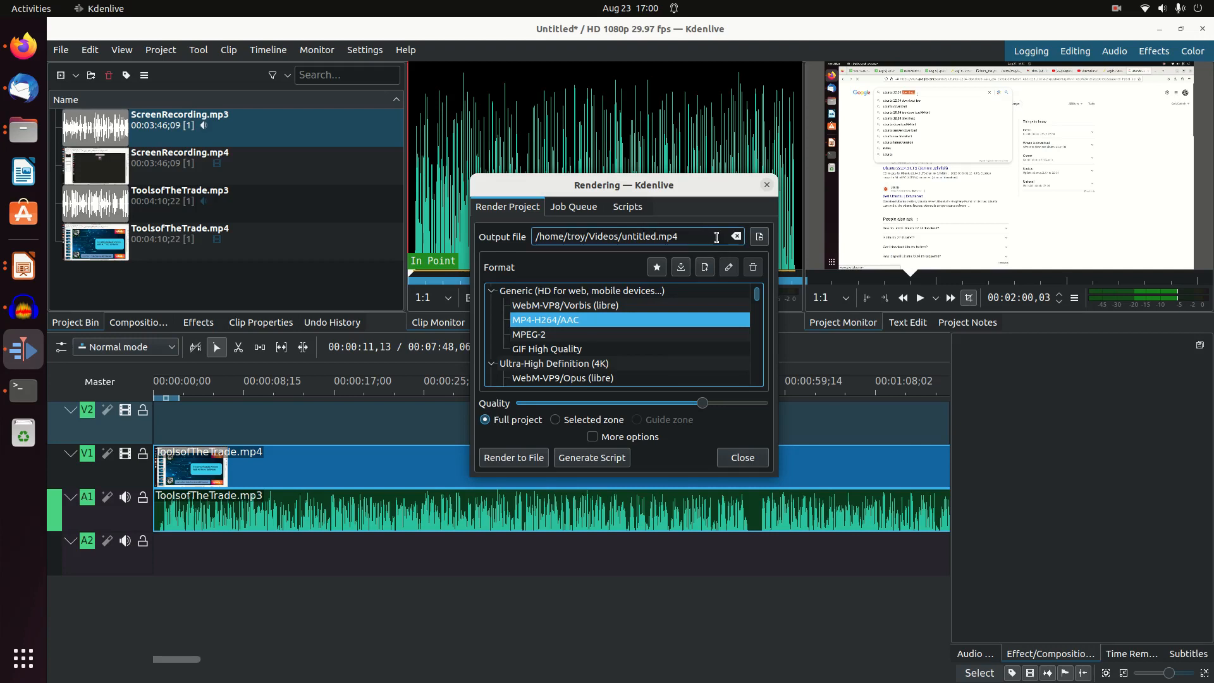
Set the output file to VideoForUplaod.mp4 in the CreatingYoutubeVideos folder and start rendering the full project
left_click(759, 236)
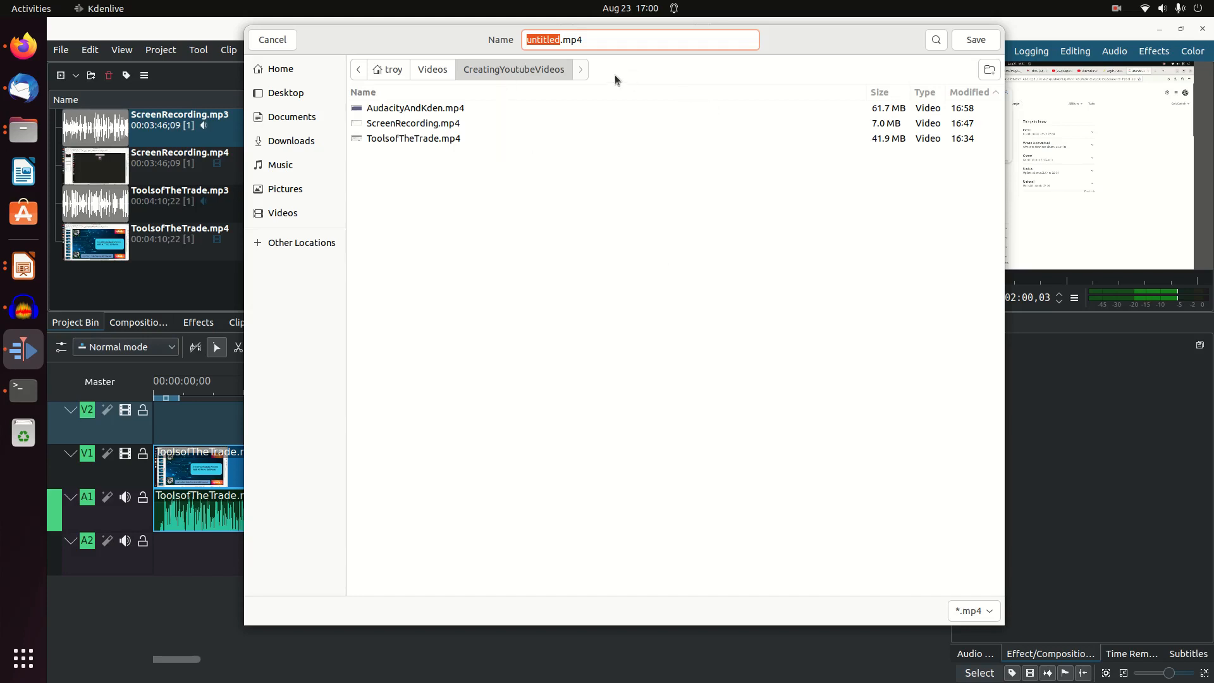
type("VideoForUplao")
left_click(970, 40)
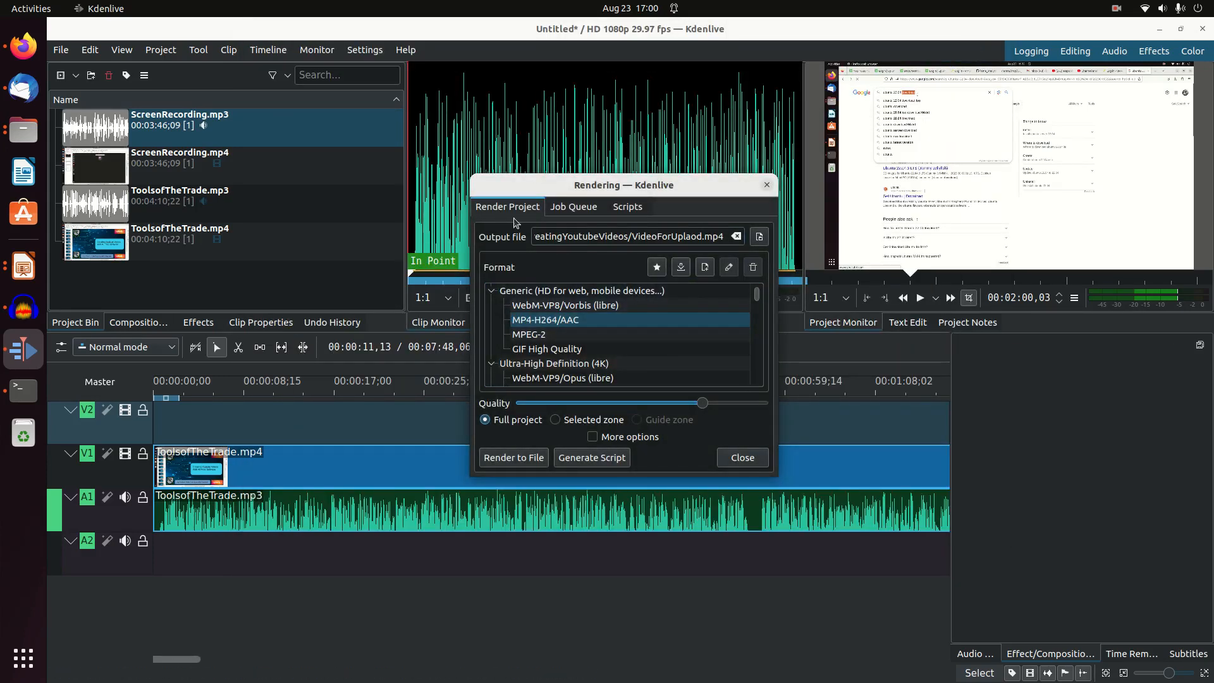
left_click(515, 459)
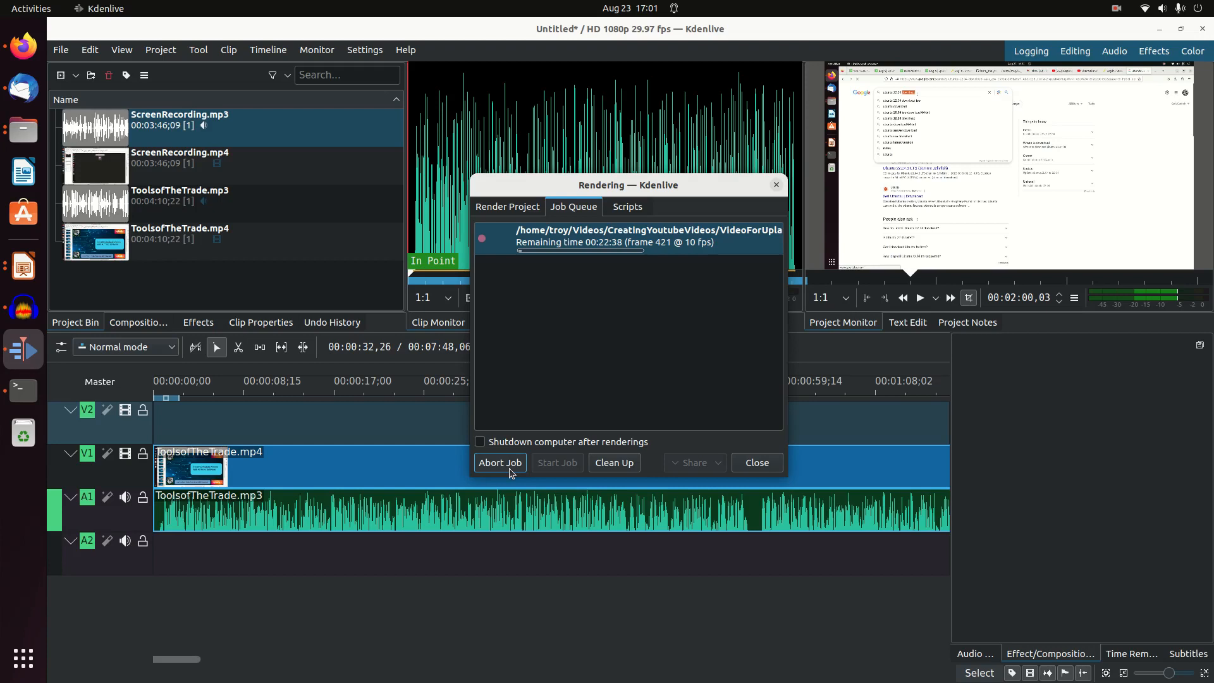
Abort the VideoForUplaod.mp4 render job and close the rendering dialog
left_click(510, 468)
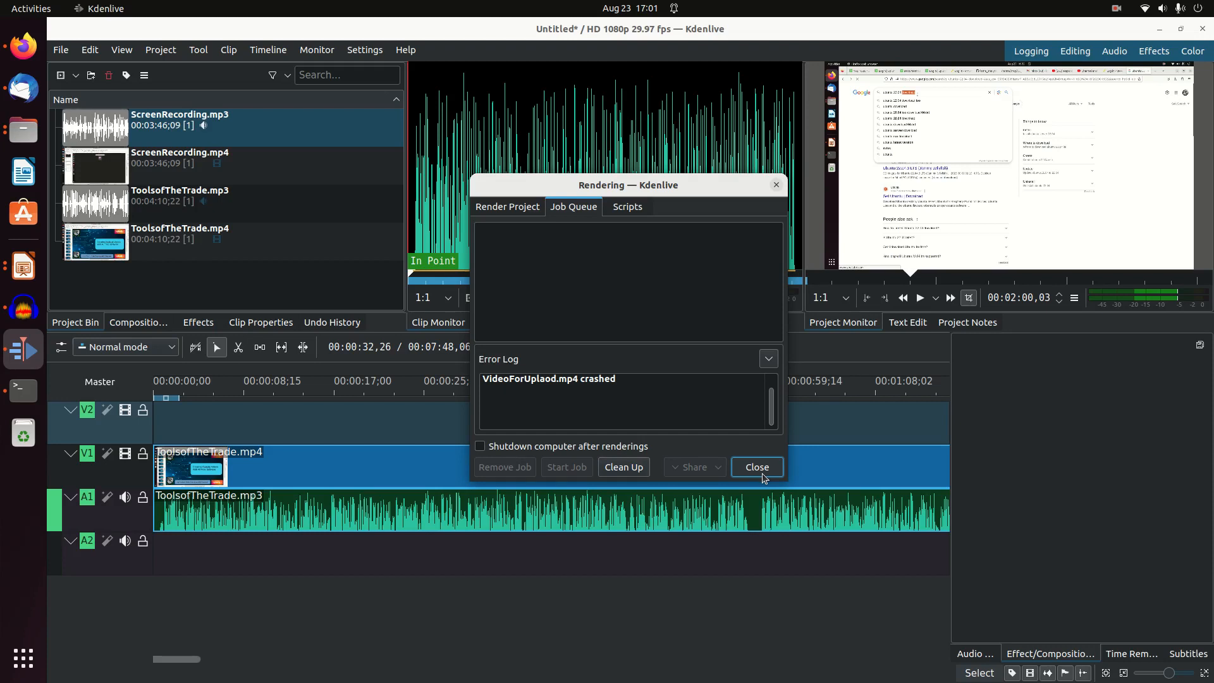
left_click(761, 473)
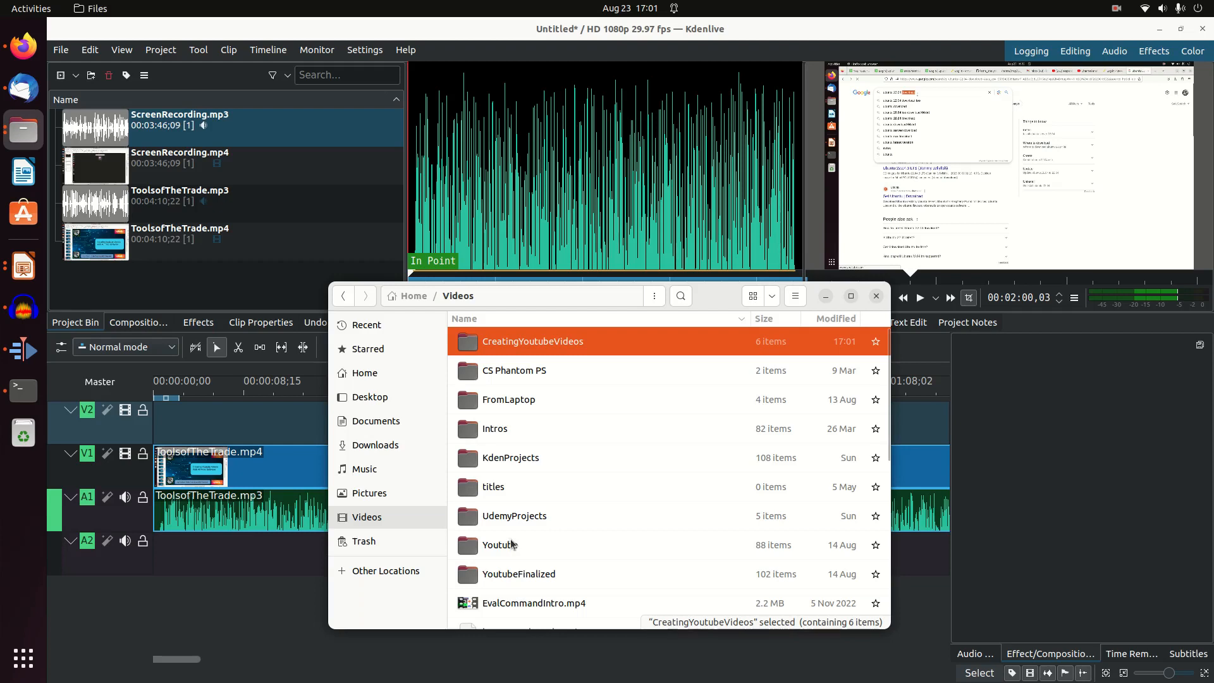
In the file manager, copy ForEachPart2.mp4 from the YoutubeFinalized folder into the CreatingYoutubeVideos folder
double_click(515, 573)
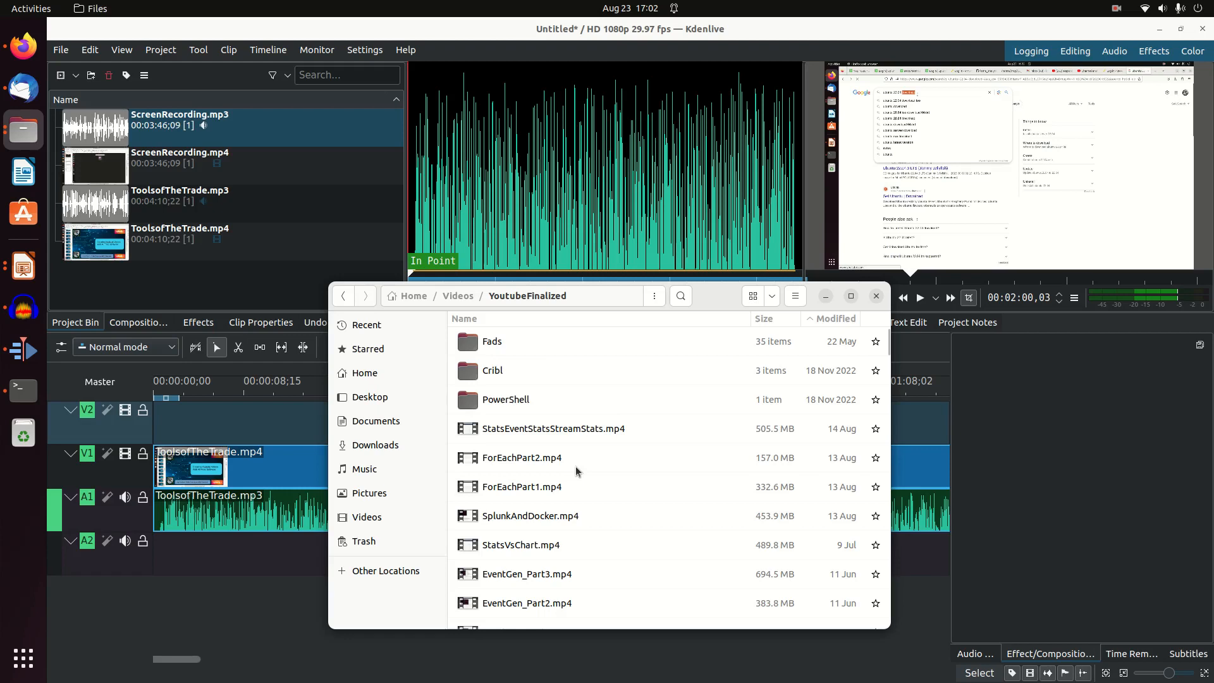
left_click(533, 470)
right_click(533, 469)
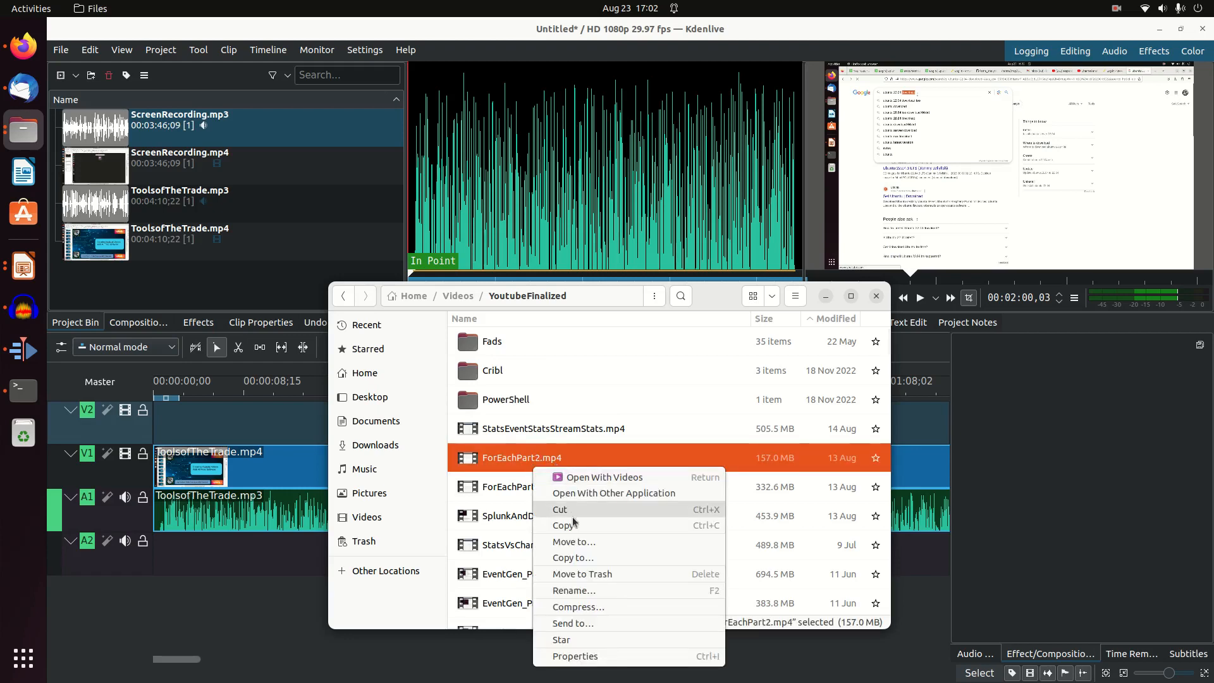
left_click(573, 515)
left_click(460, 300)
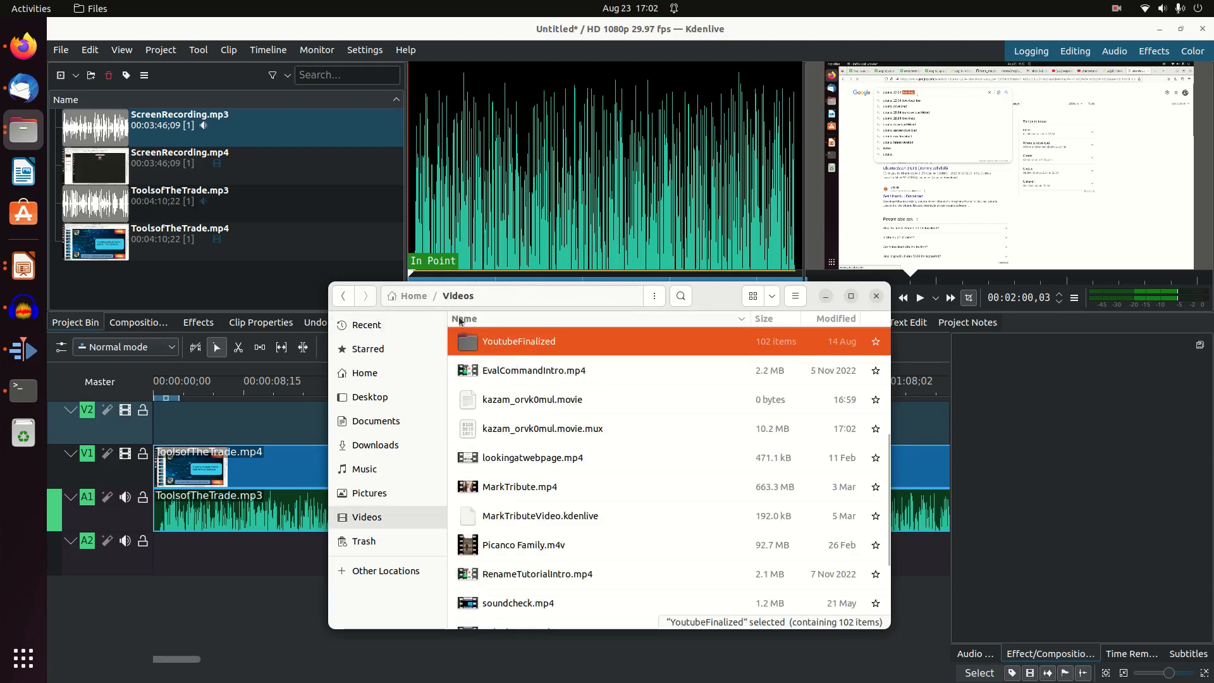
scroll(562, 465, "down", 3)
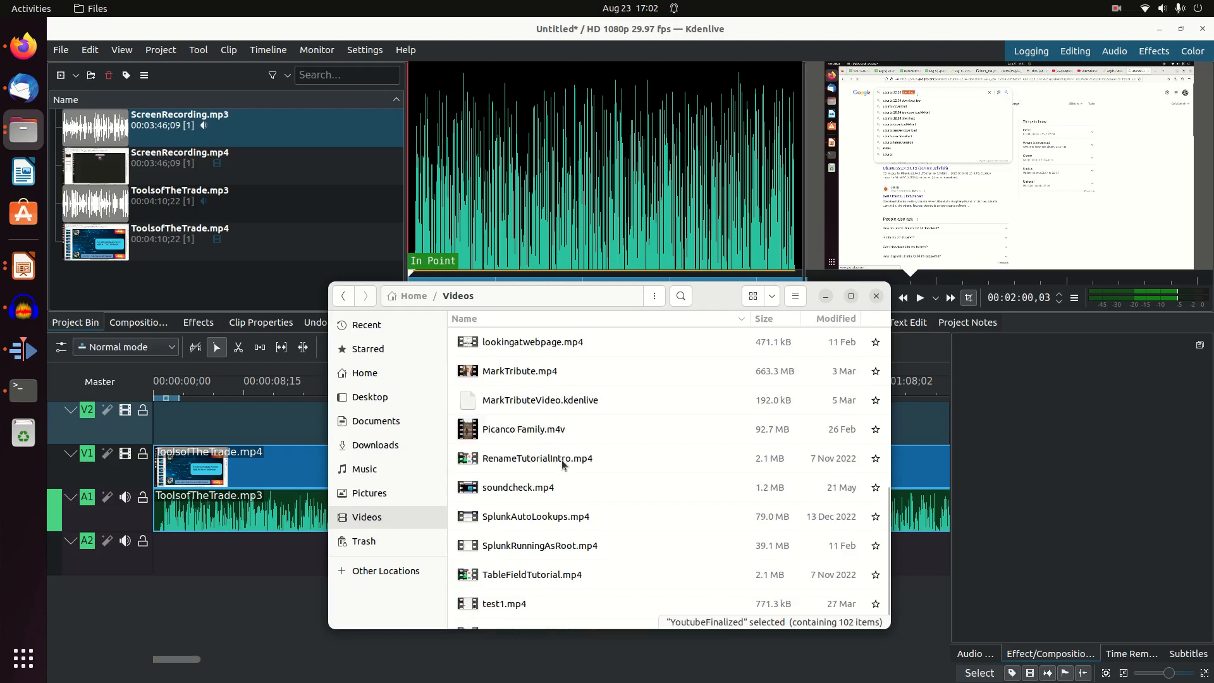
scroll(557, 455, "up", 10)
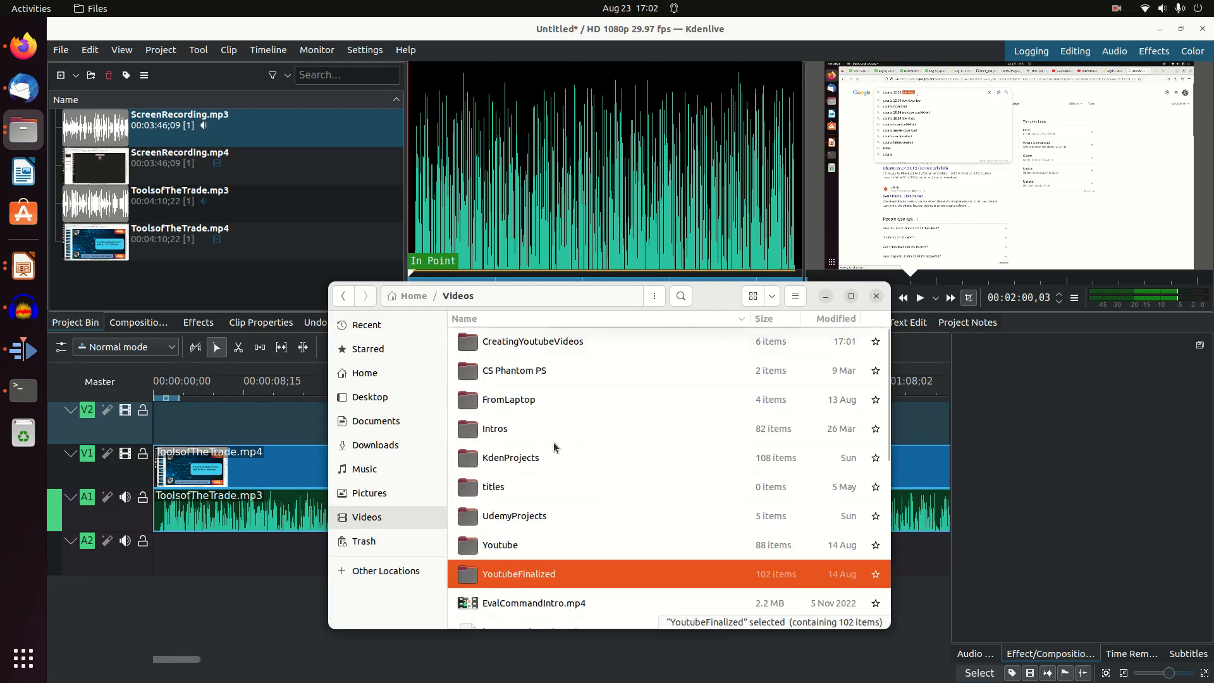
double_click(546, 343)
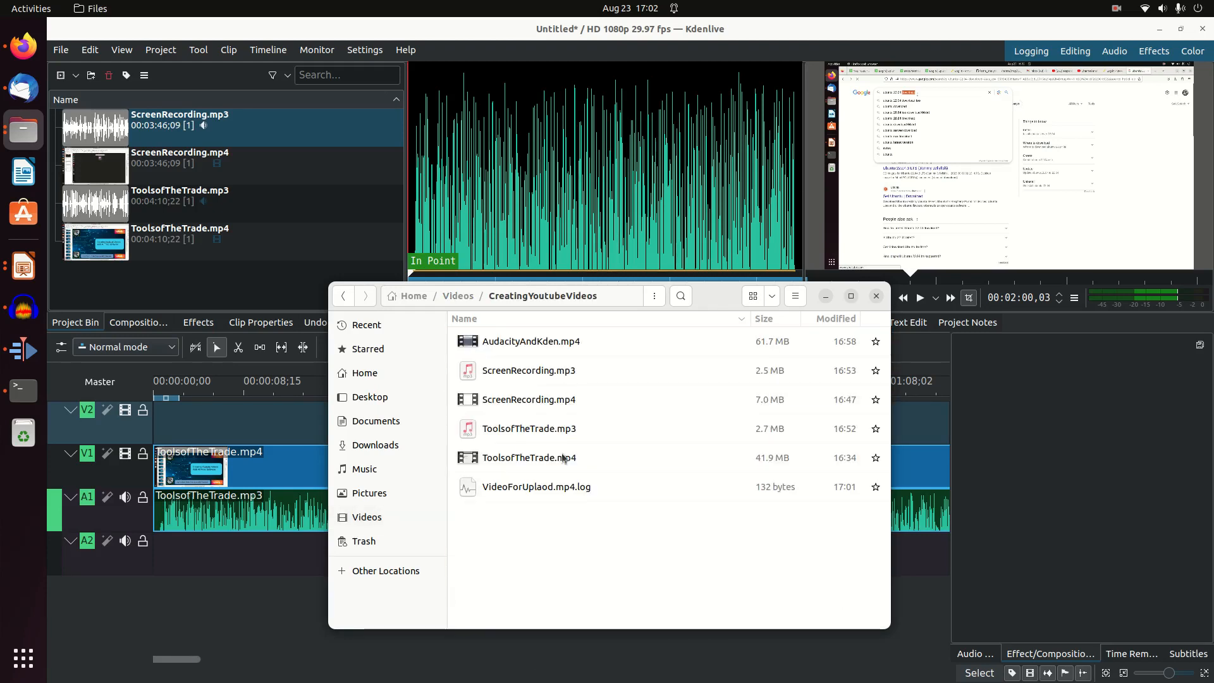
right_click(546, 537)
left_click(569, 577)
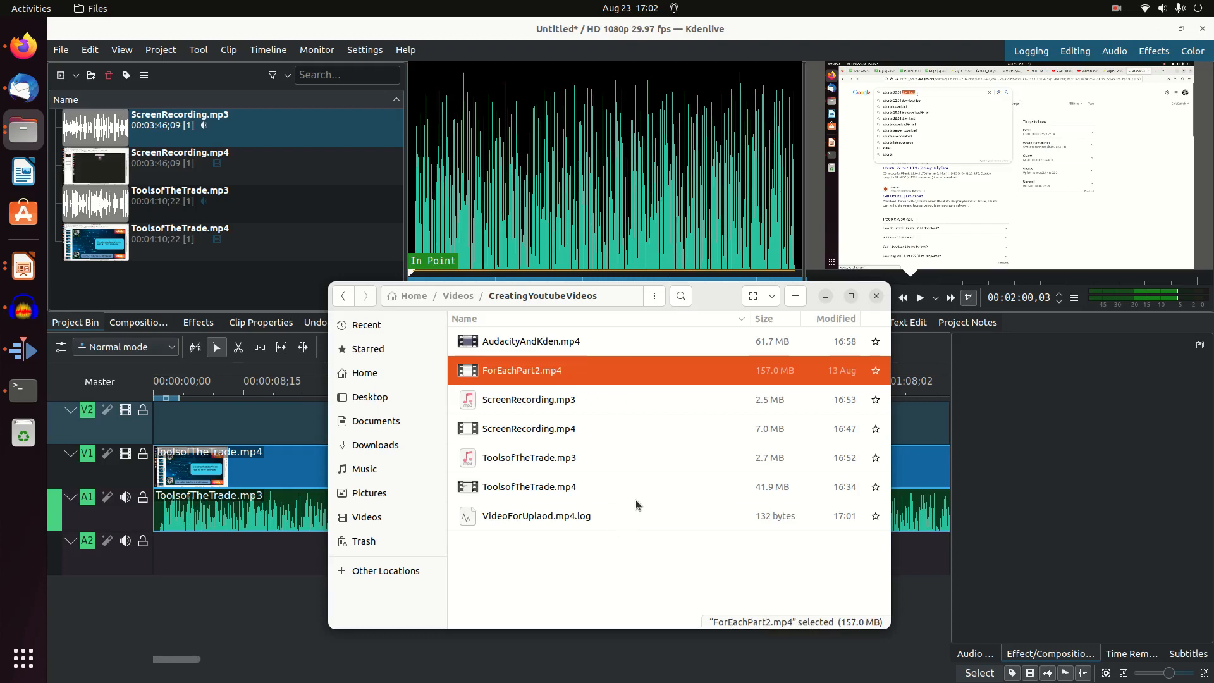
Switch to YouTube Studio in Firefox, go to the channel's content and start a new video upload
left_click(23, 45)
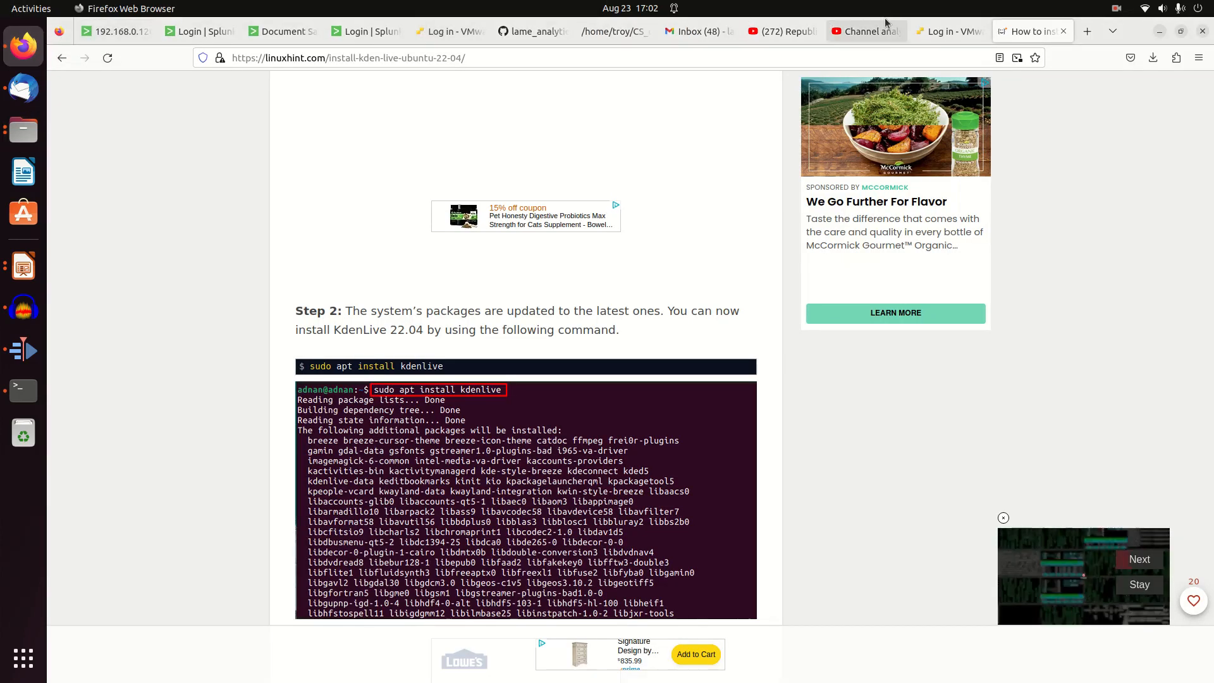
left_click(870, 36)
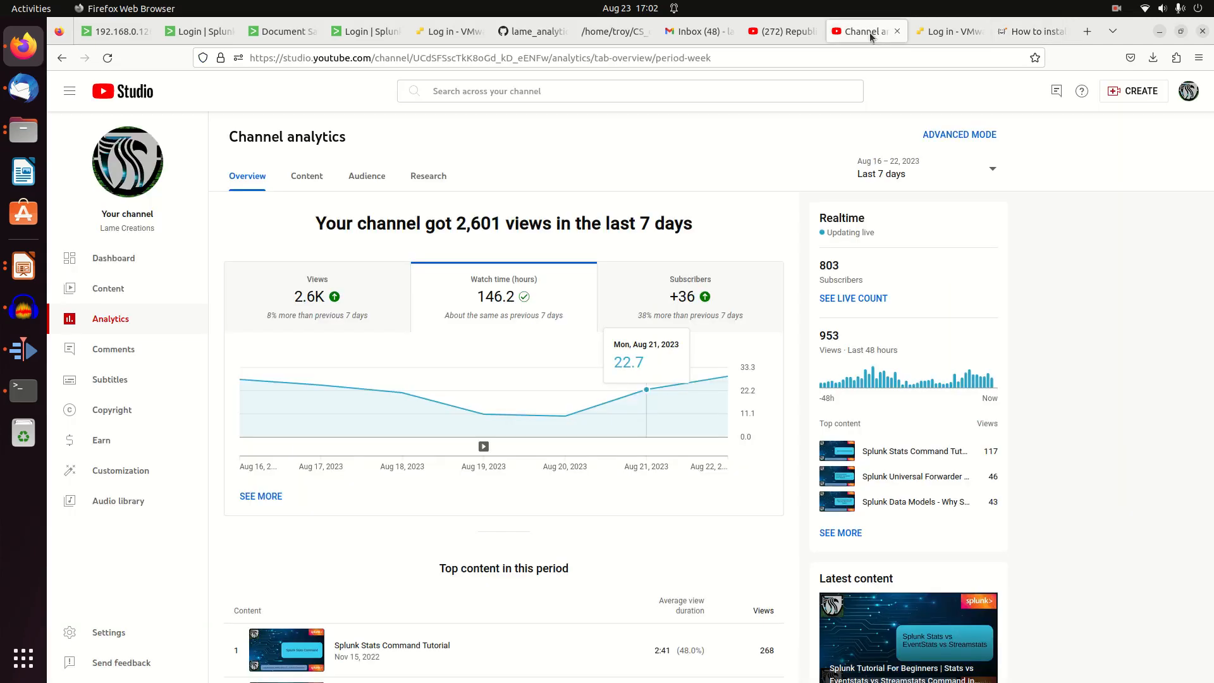
left_click(136, 253)
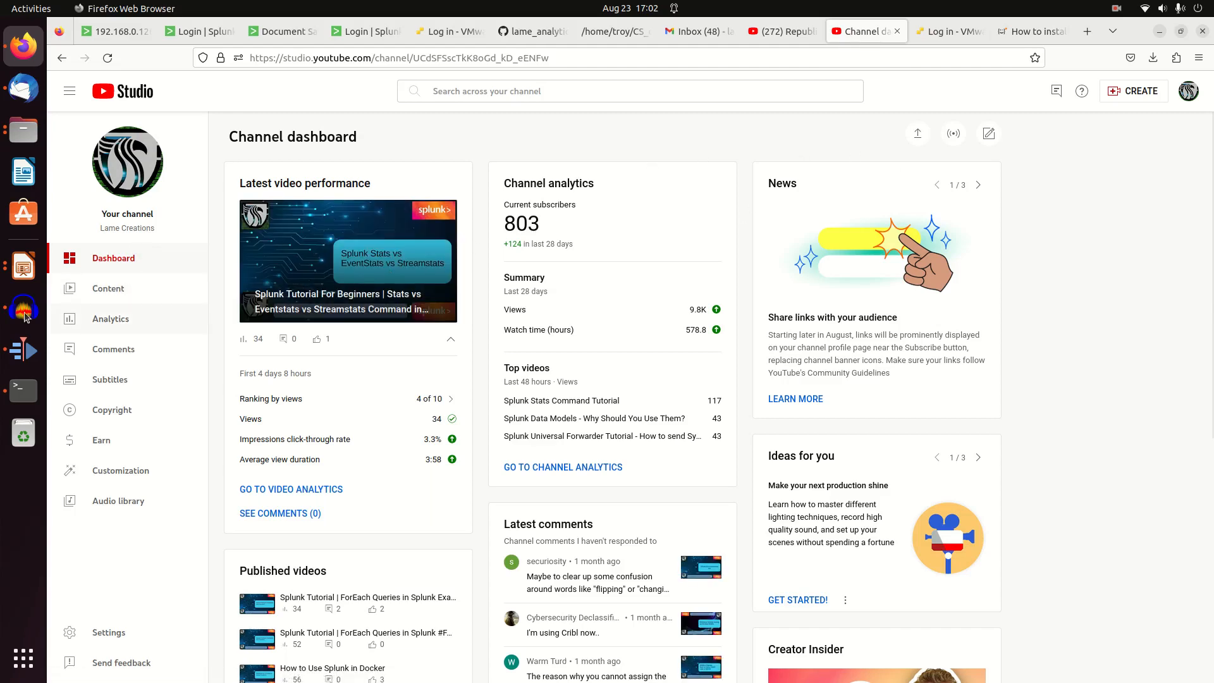
left_click(114, 285)
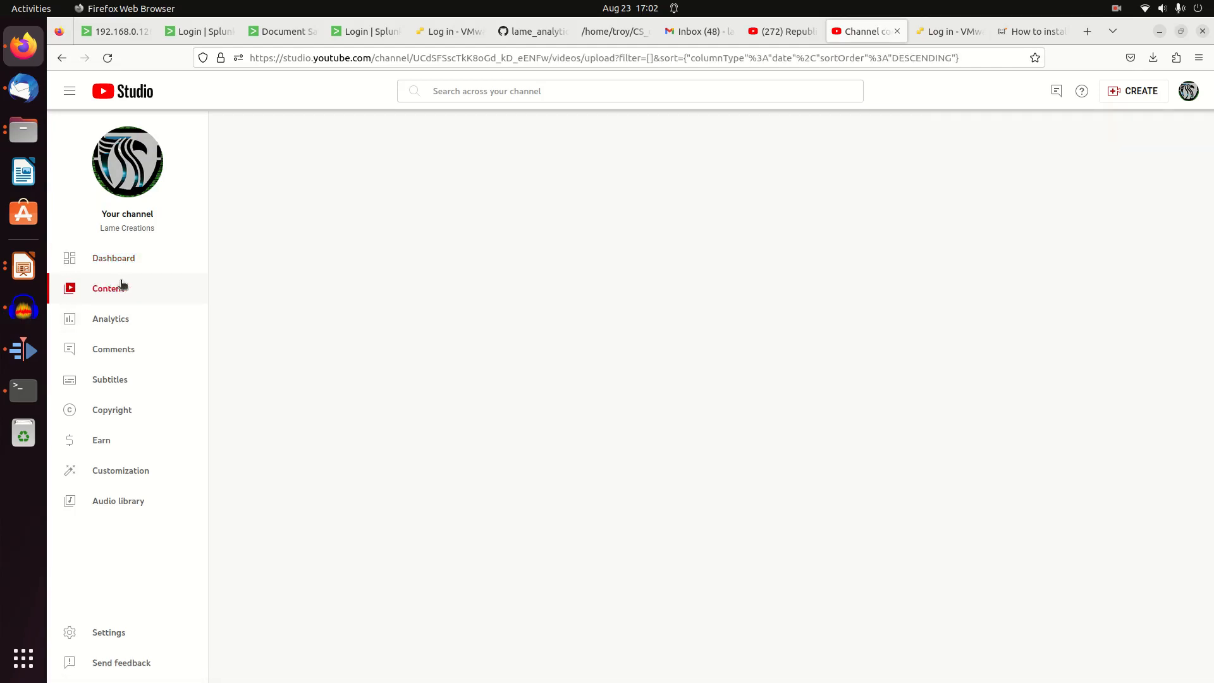
left_click(1131, 96)
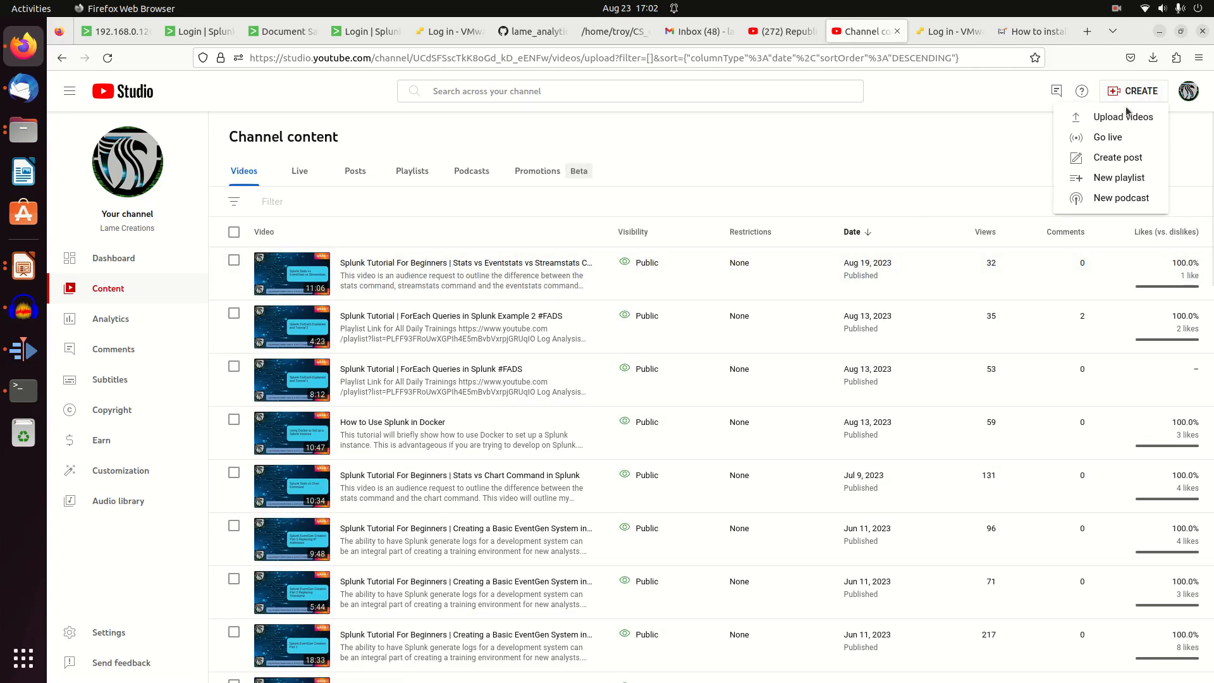
left_click(1122, 117)
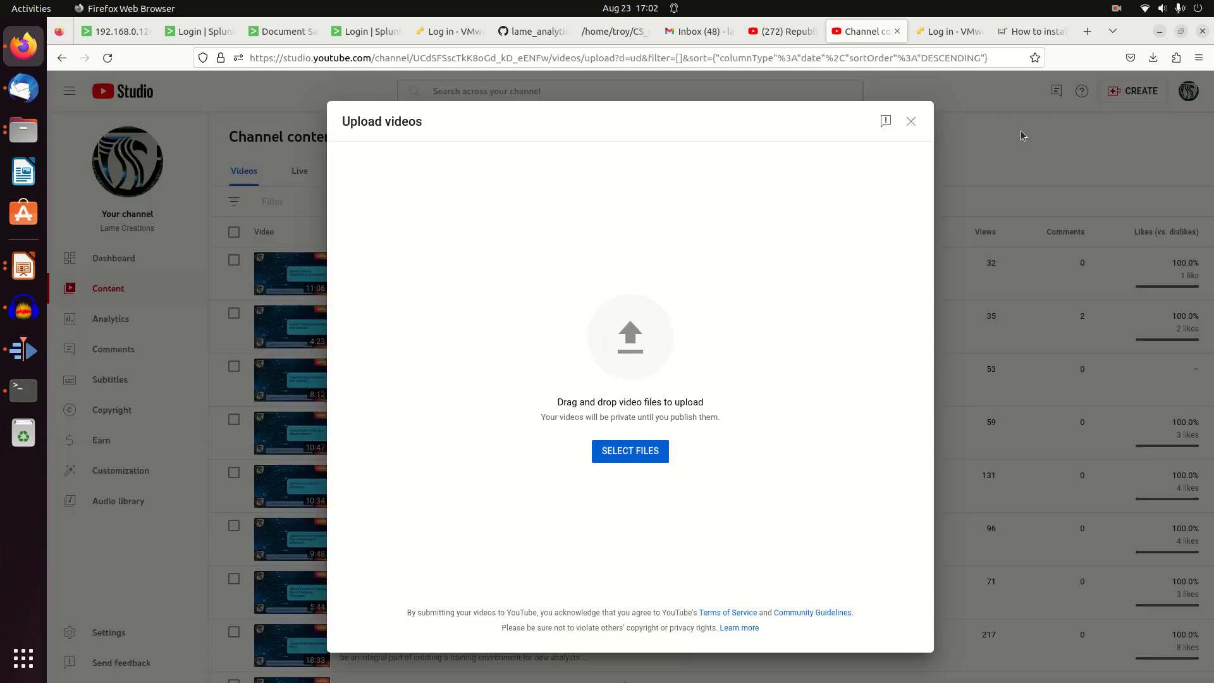
Upload ForEachPart2.mp4 from the file manager's CreatingYoutubeVideos folder, moving the file window out of the way
left_click(38, 129)
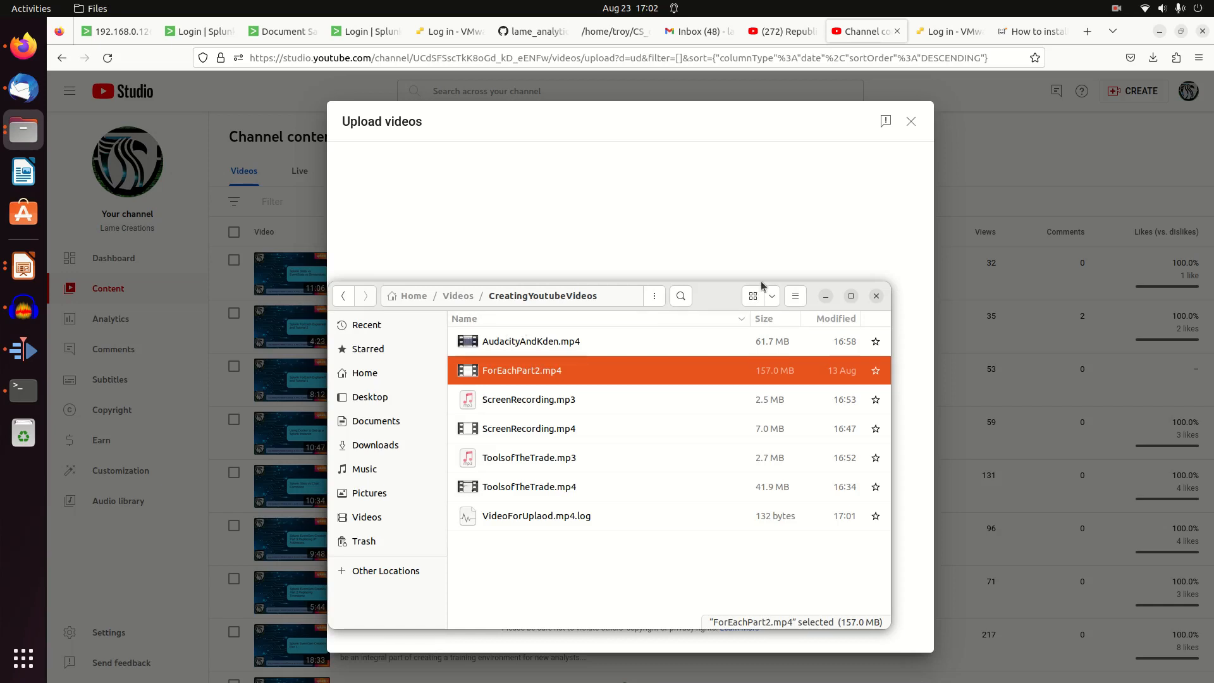
left_click_drag(722, 292, 441, 368)
left_click_drag(263, 451, 700, 354)
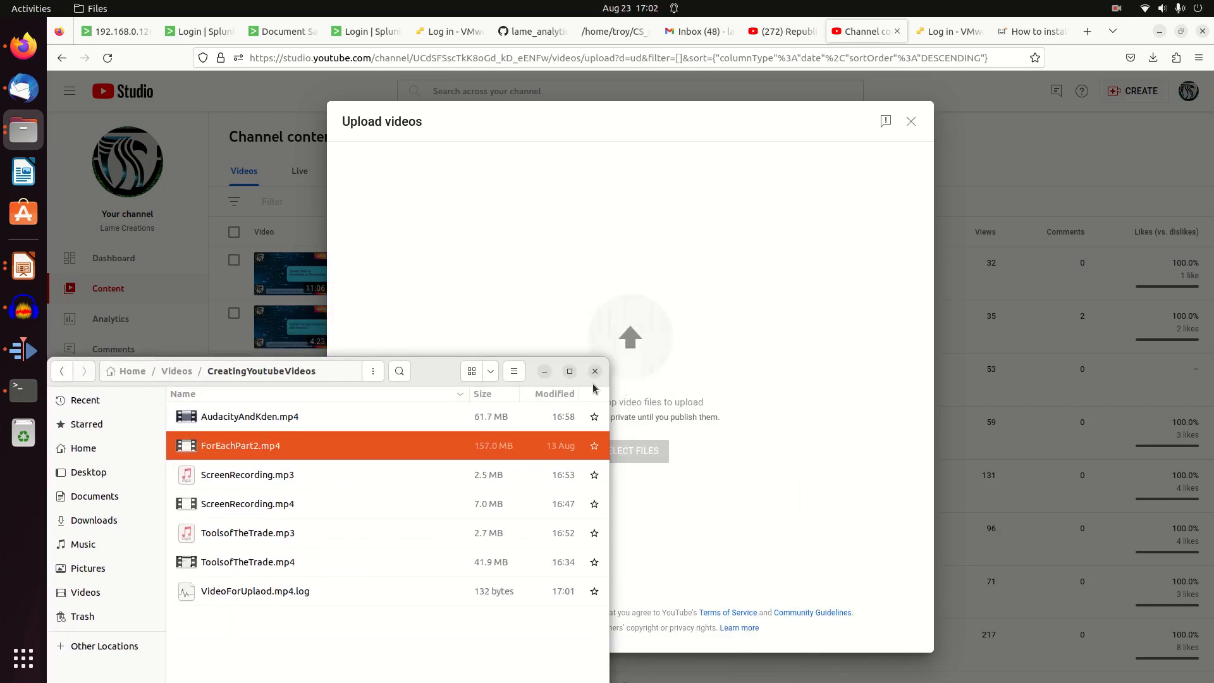
left_click_drag(434, 372, 220, 536)
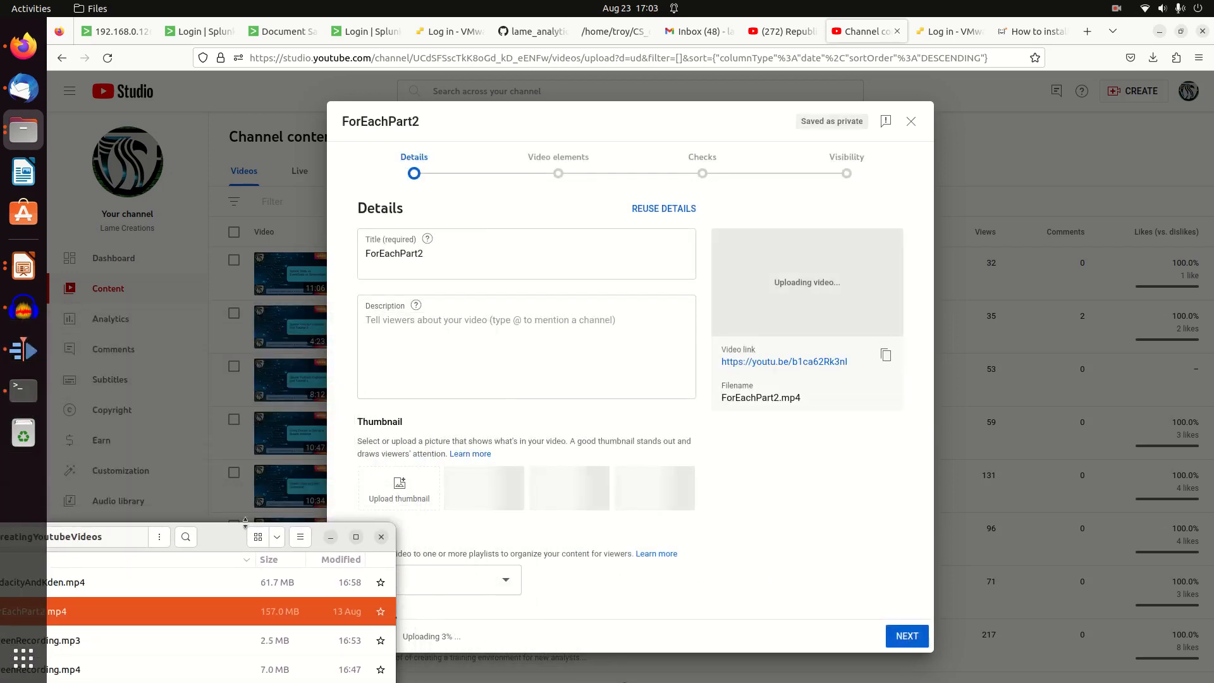
Replace the uploaded video's title with "This is a demo to be deleted"
left_click(492, 259)
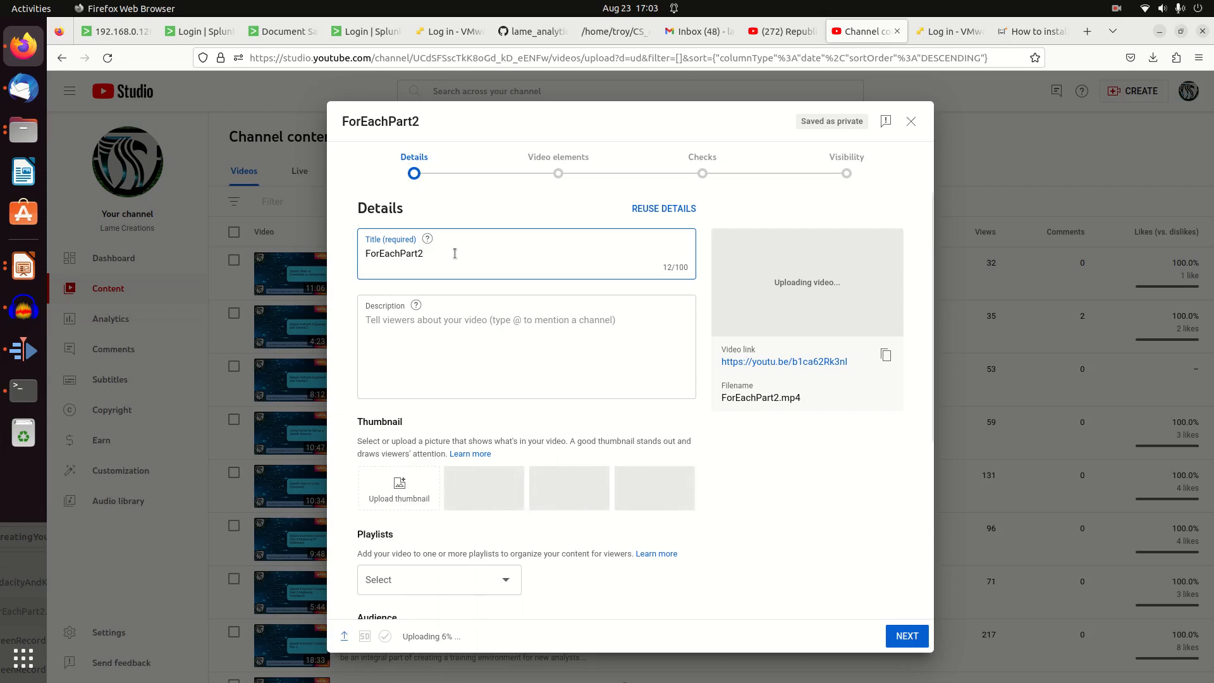
double_click(402, 253)
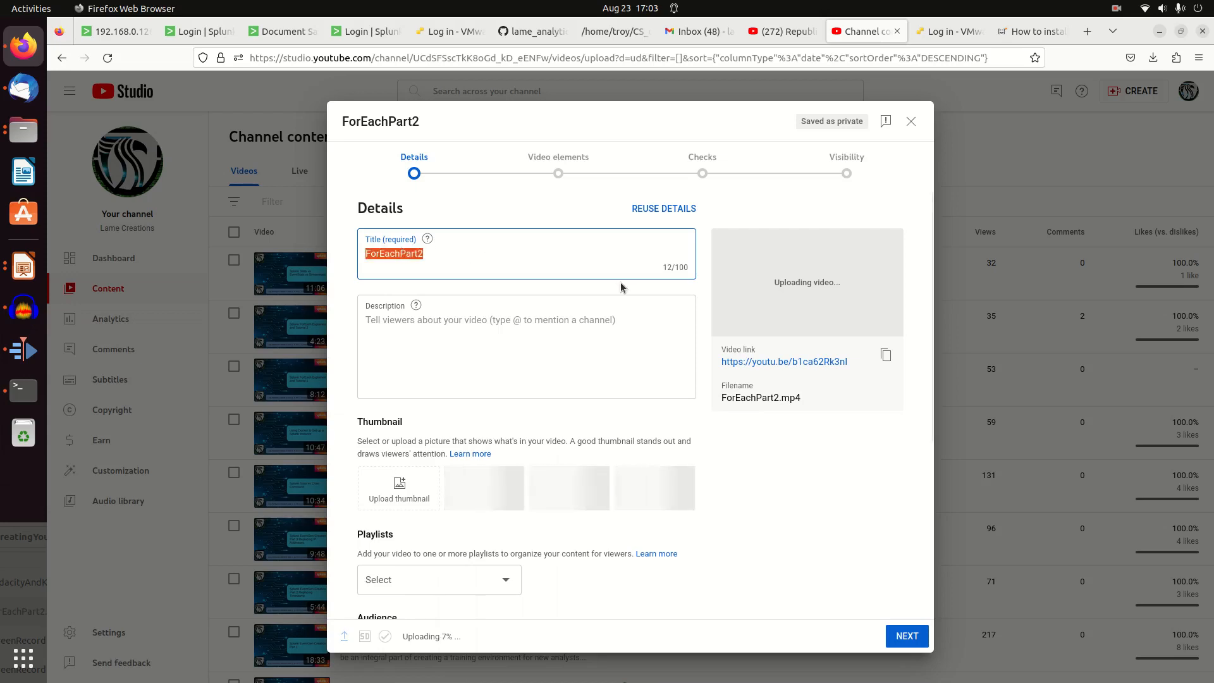
type("Thi")
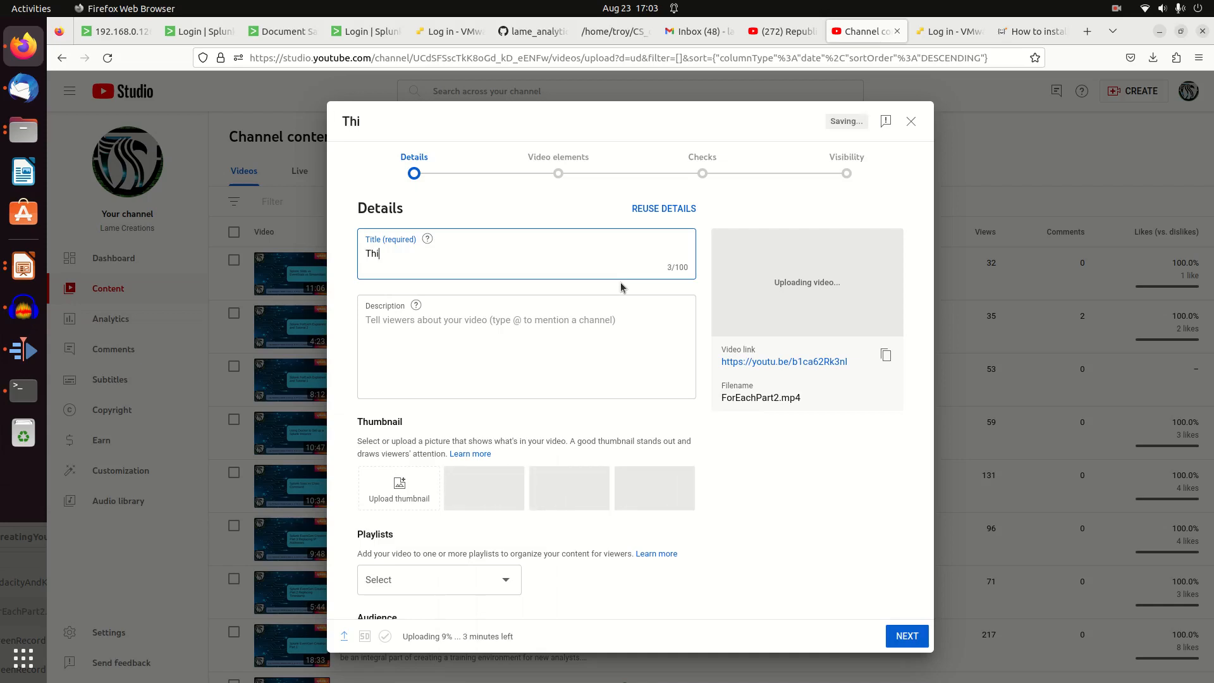
type("s is a demo to be deleted")
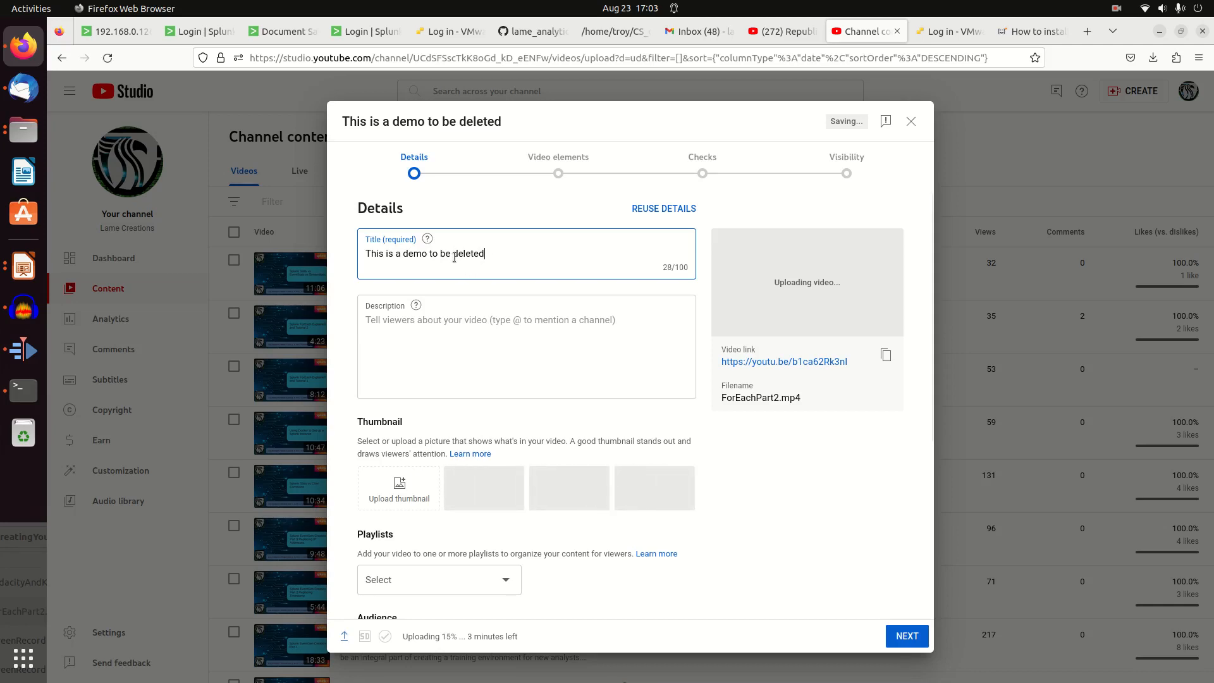
Enter "some description please be good and watch me" as the video's description
left_click(443, 325)
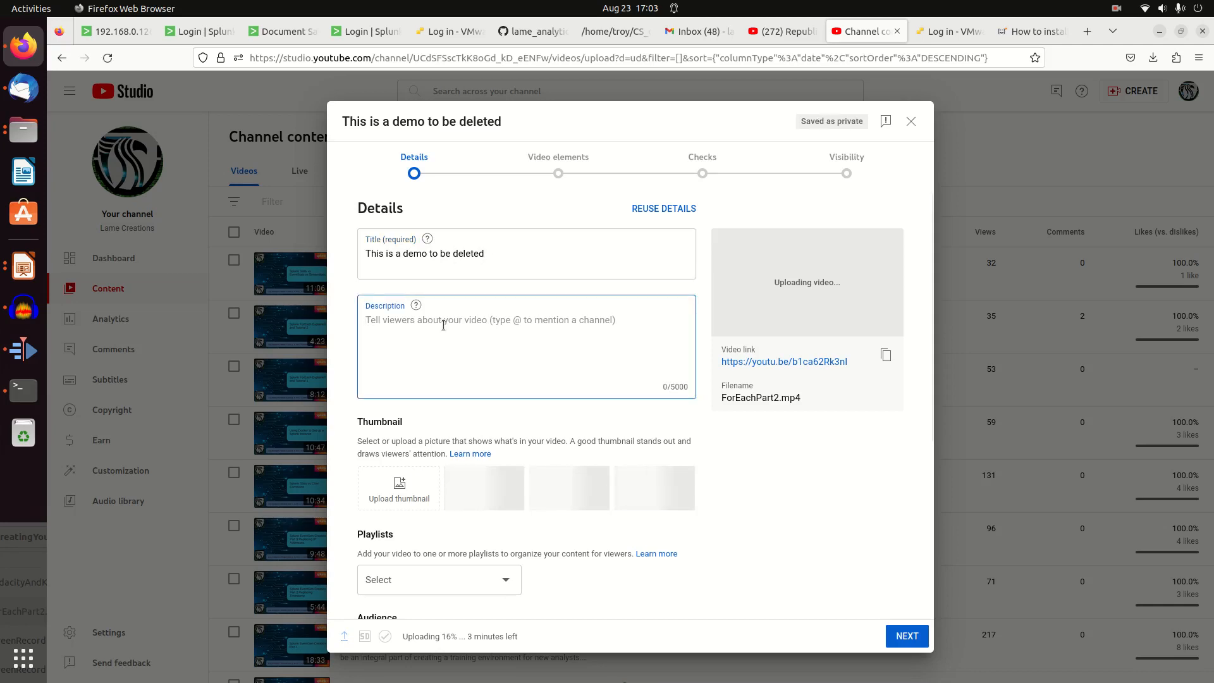
type("some description please g")
type("e good and watch me")
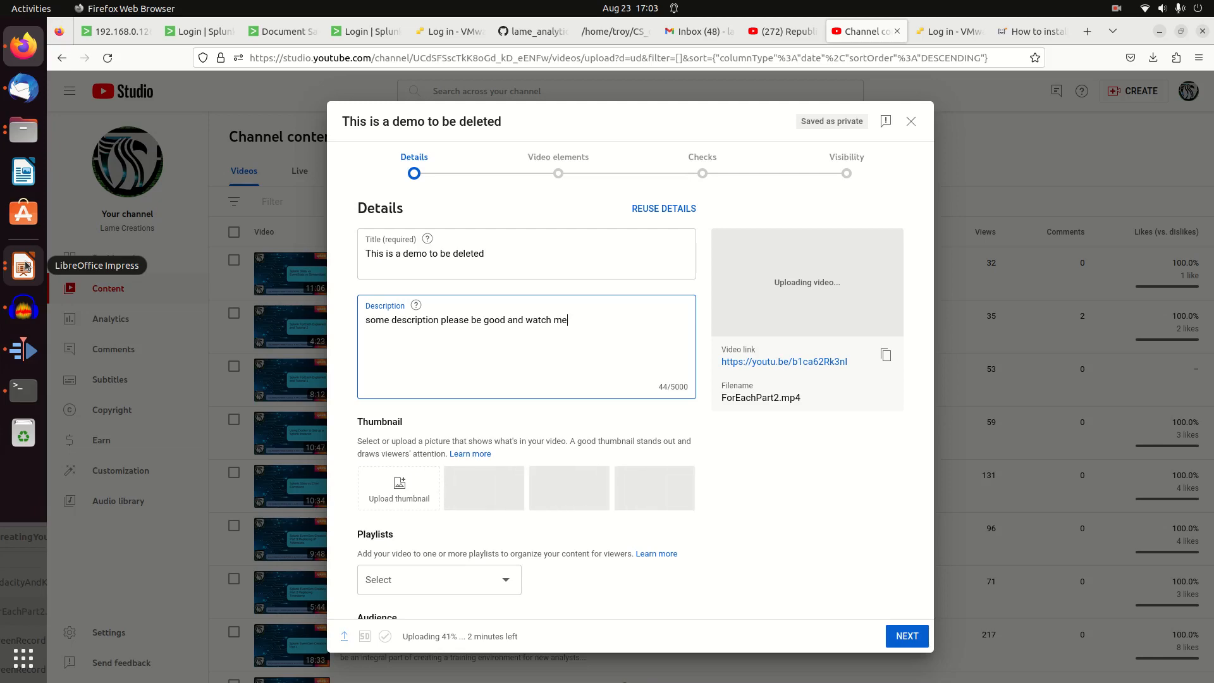
Switch to LibreOffice Impress, present VideoThumbnails.odp from its first slide, capture a full-screen screenshot and leave the slide show
left_click(24, 266)
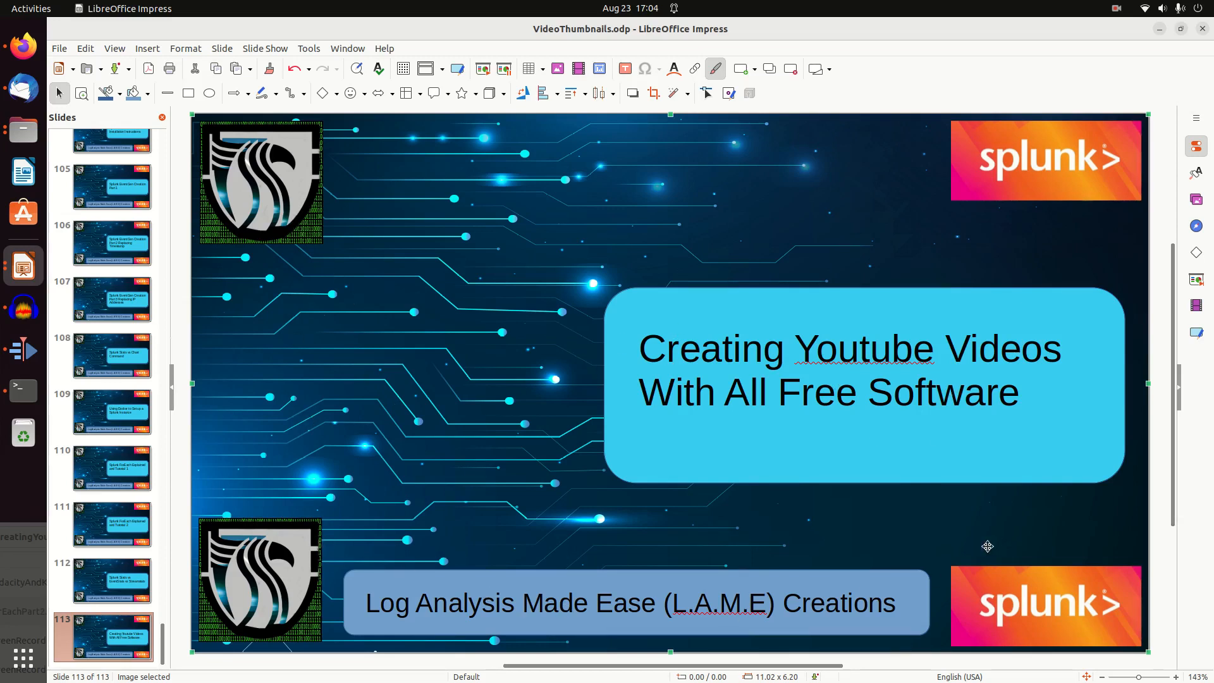
left_click(271, 53)
left_click(271, 65)
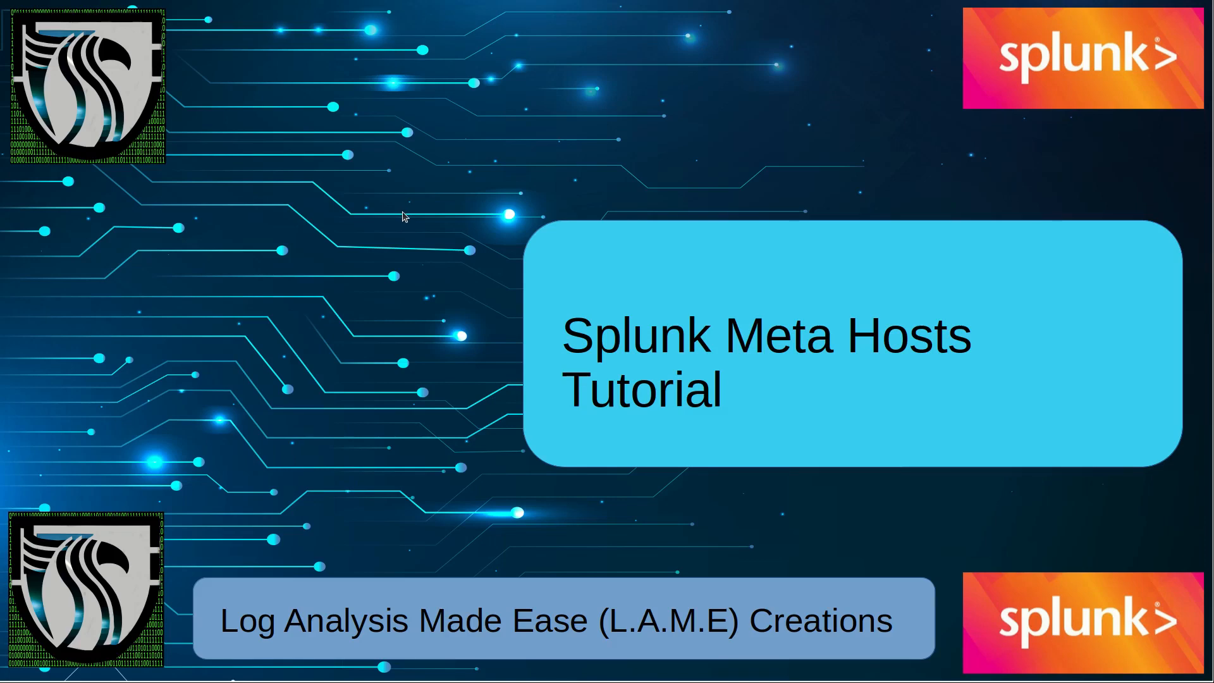
key("Print")
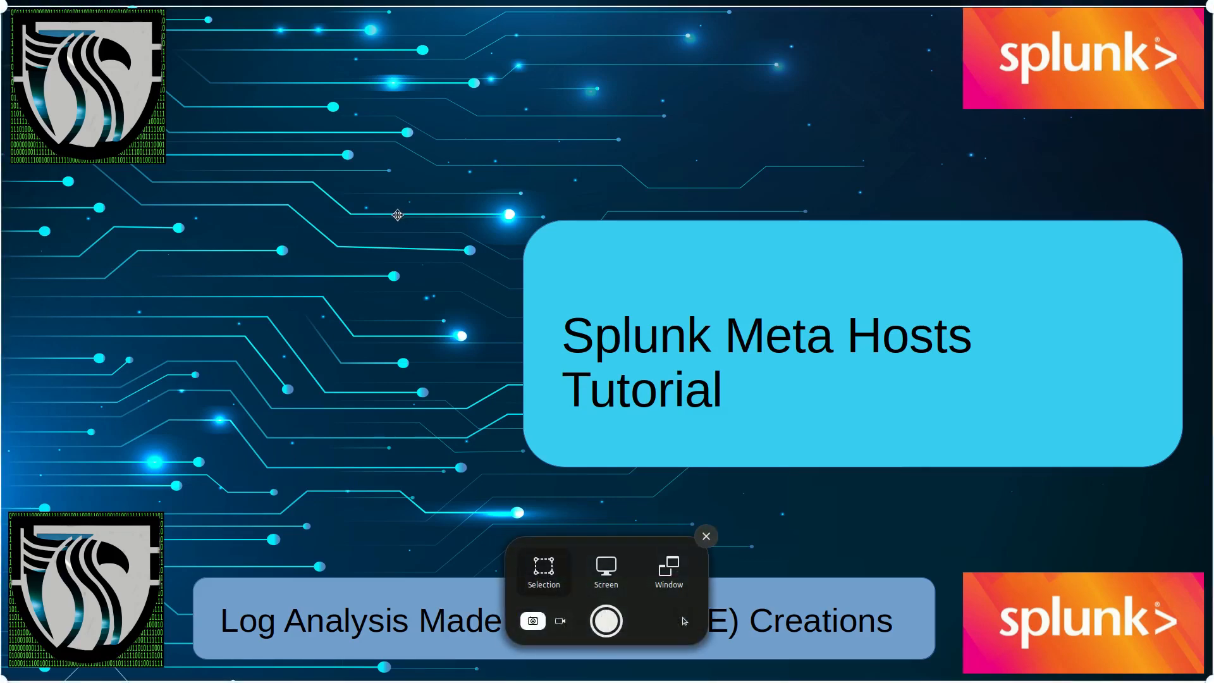
left_click(616, 623)
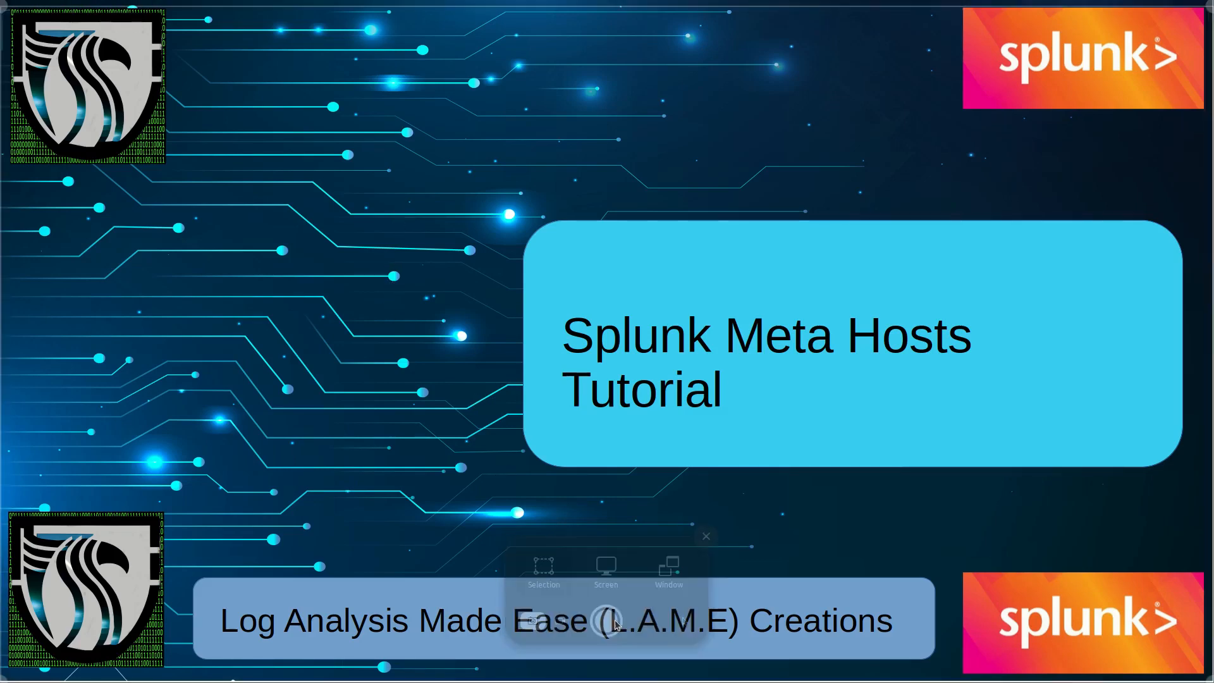
key("Escape")
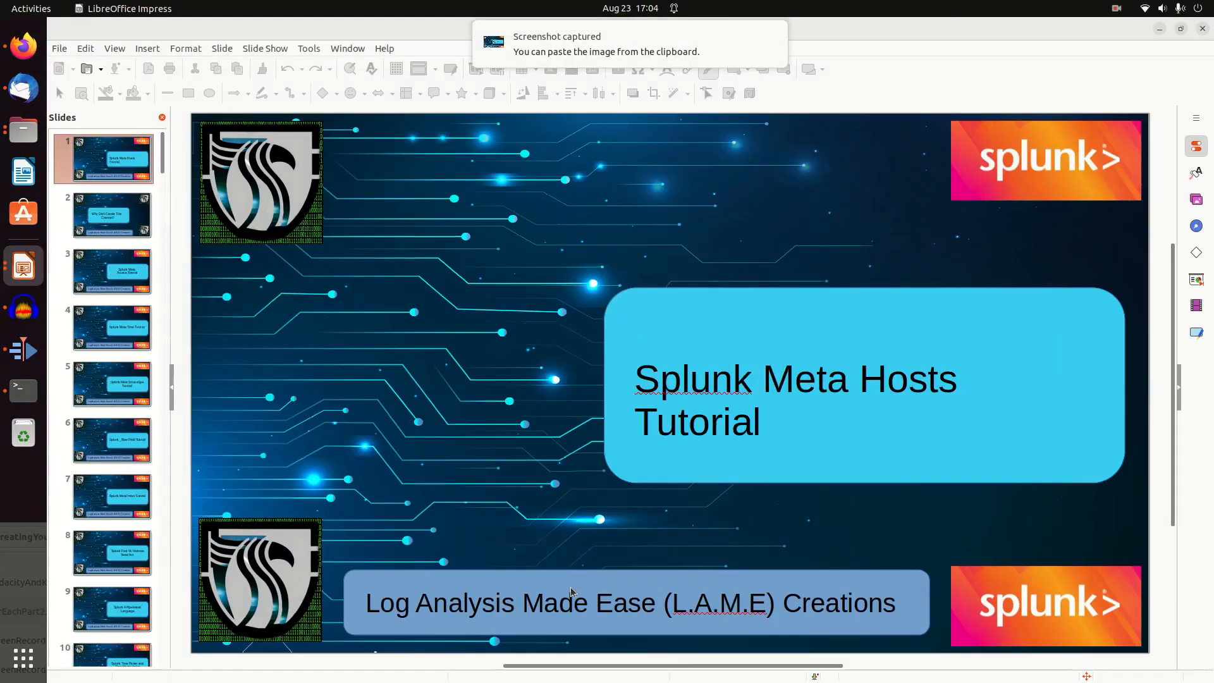
Launch GIMP and paste the captured slide screenshot as a new image
left_click(21, 667)
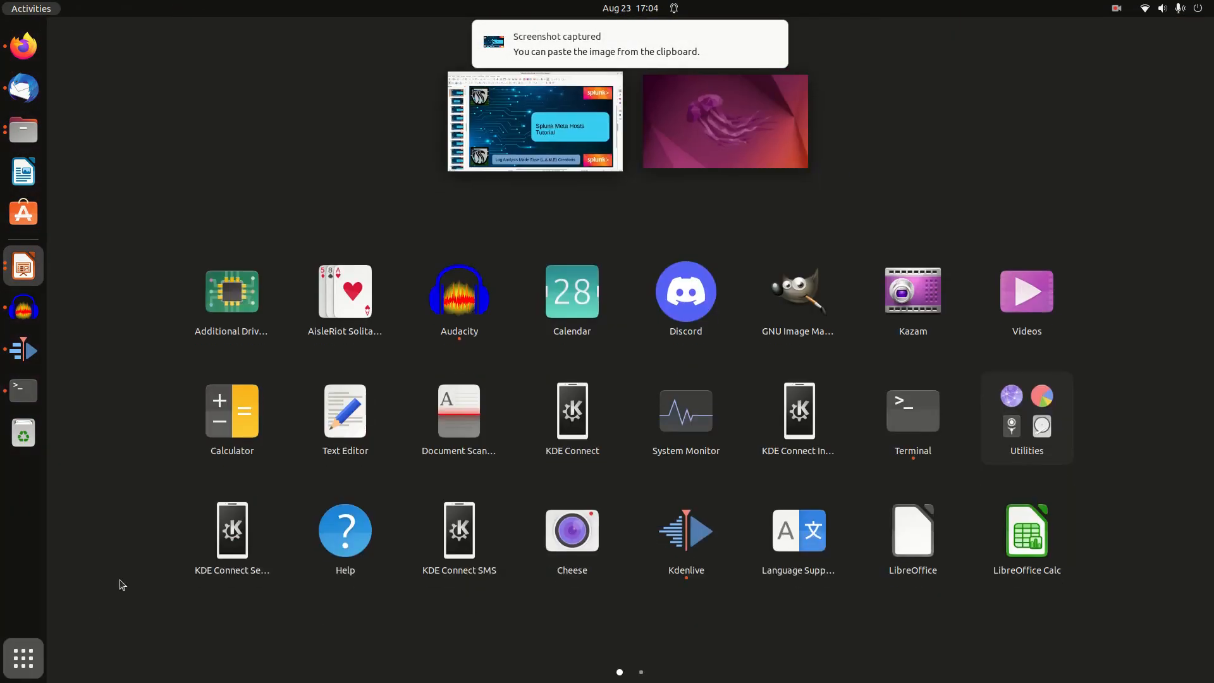
left_click(797, 315)
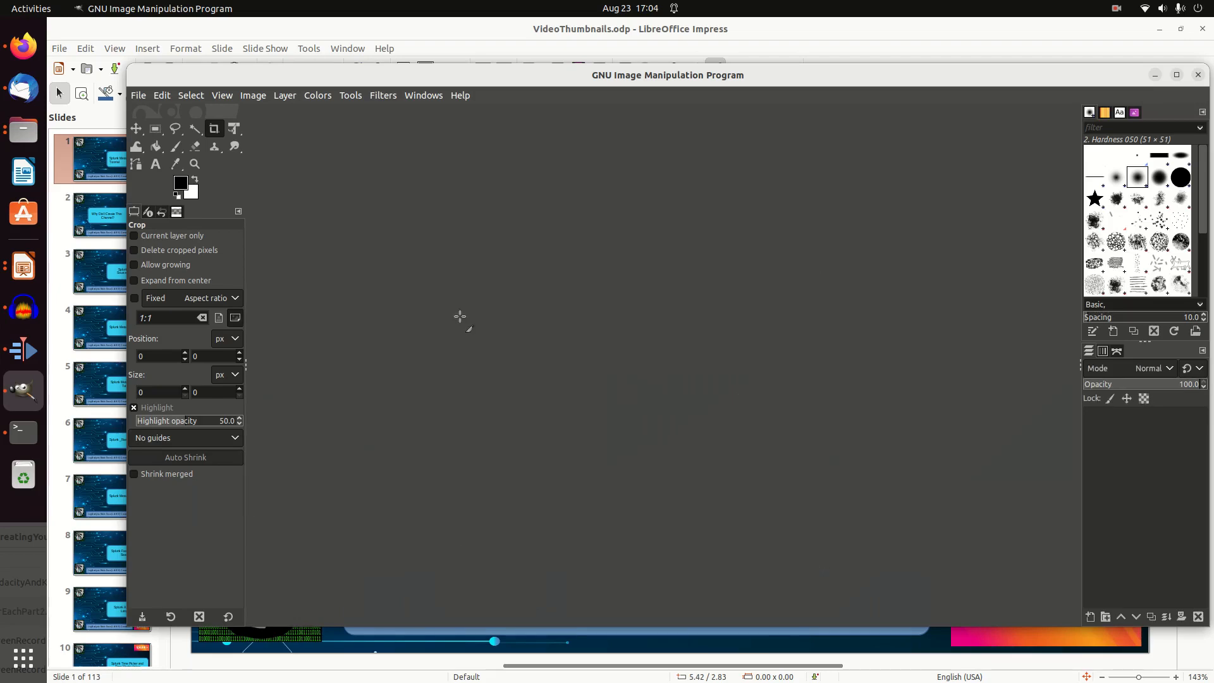
key("ctrl+shift+v")
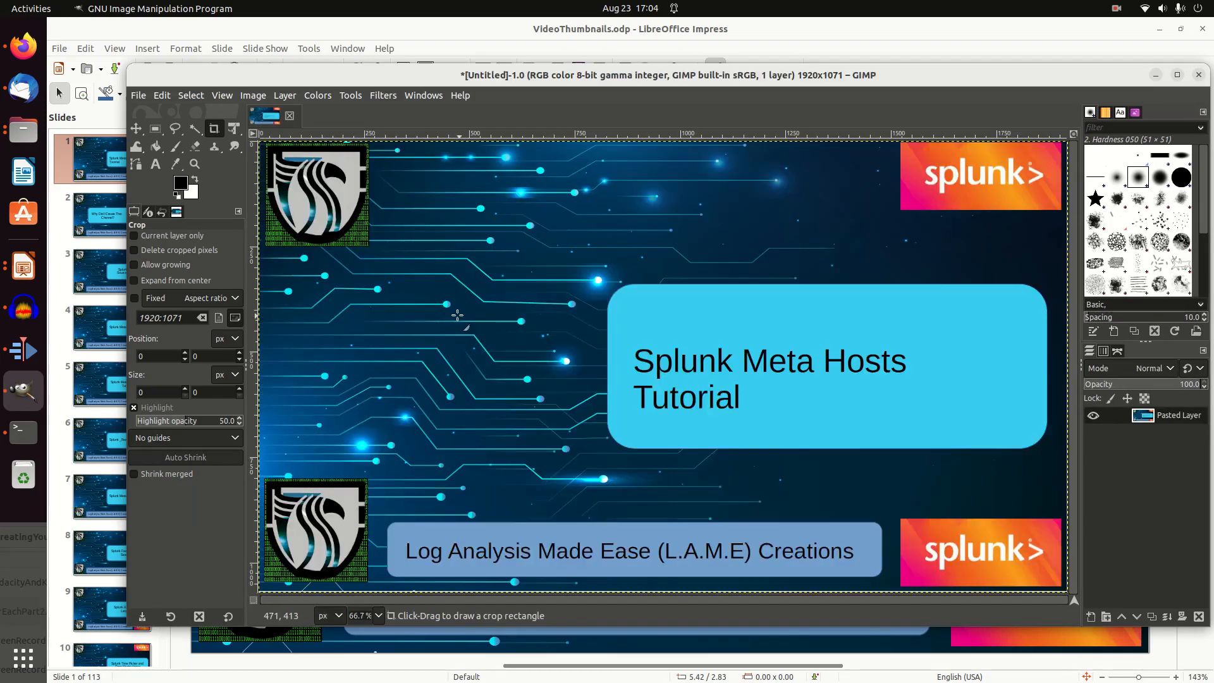
Export the image as MakingYoutubeDisplay.png into the Videos/CreatingYoutubeVideos folder with the default PNG options
left_click(138, 96)
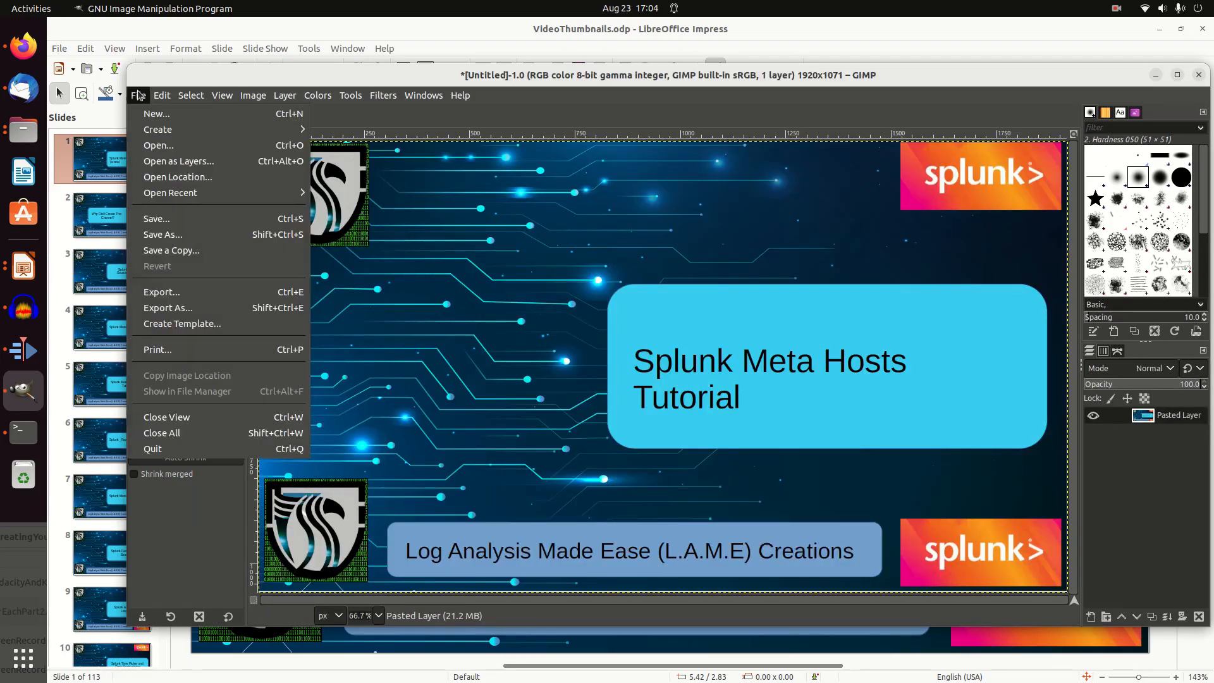
left_click(171, 295)
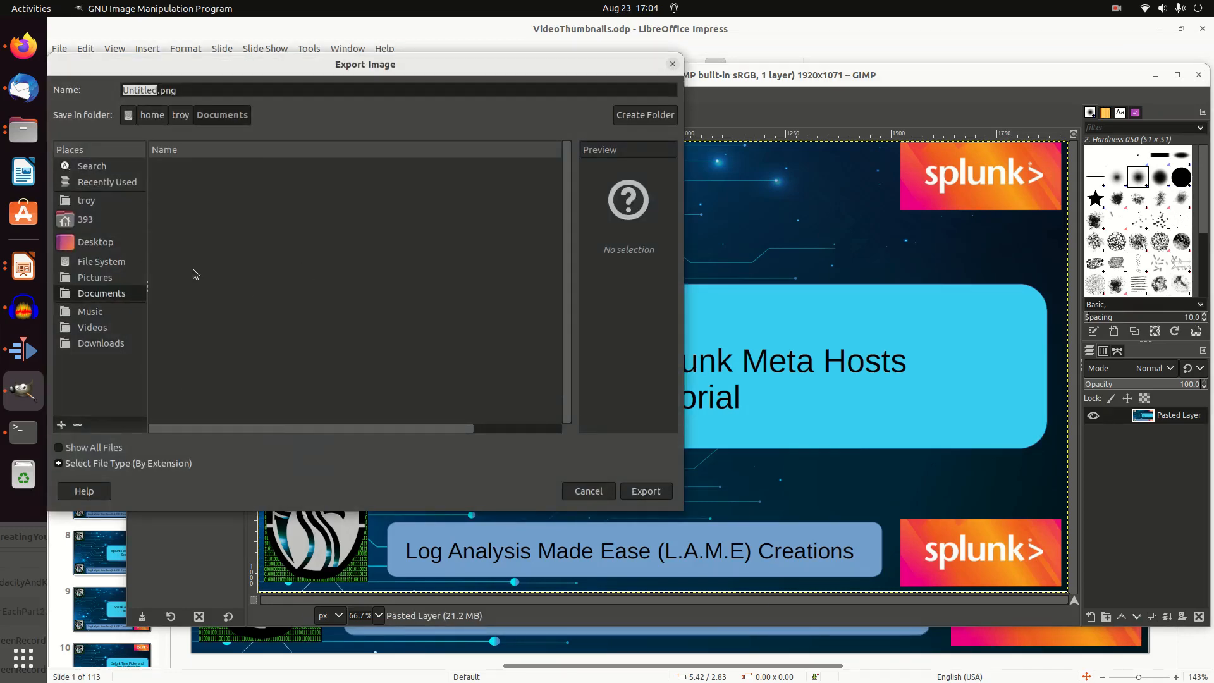
left_click(97, 213)
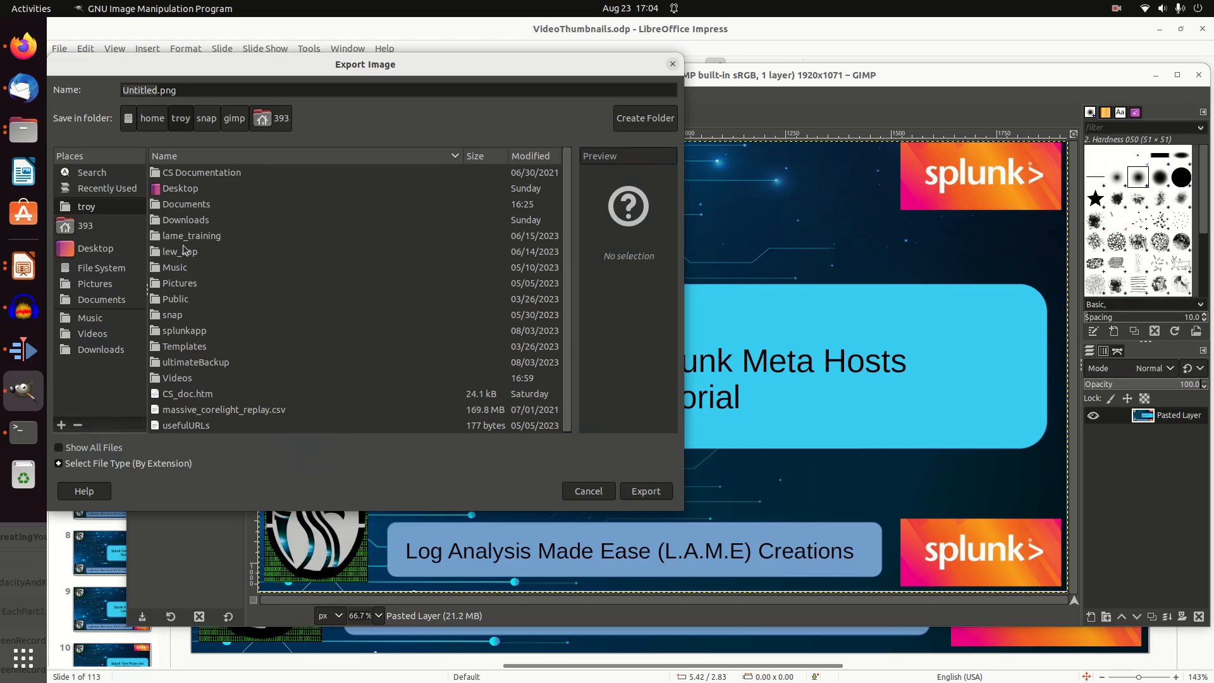
double_click(184, 378)
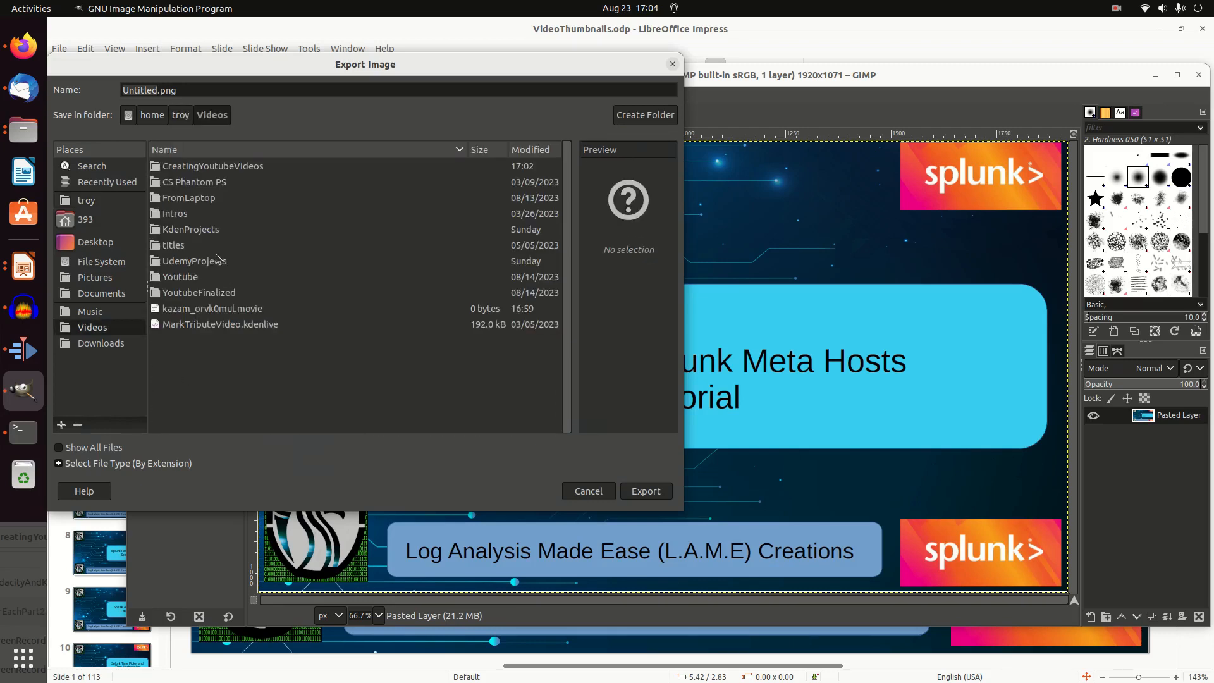
double_click(190, 167)
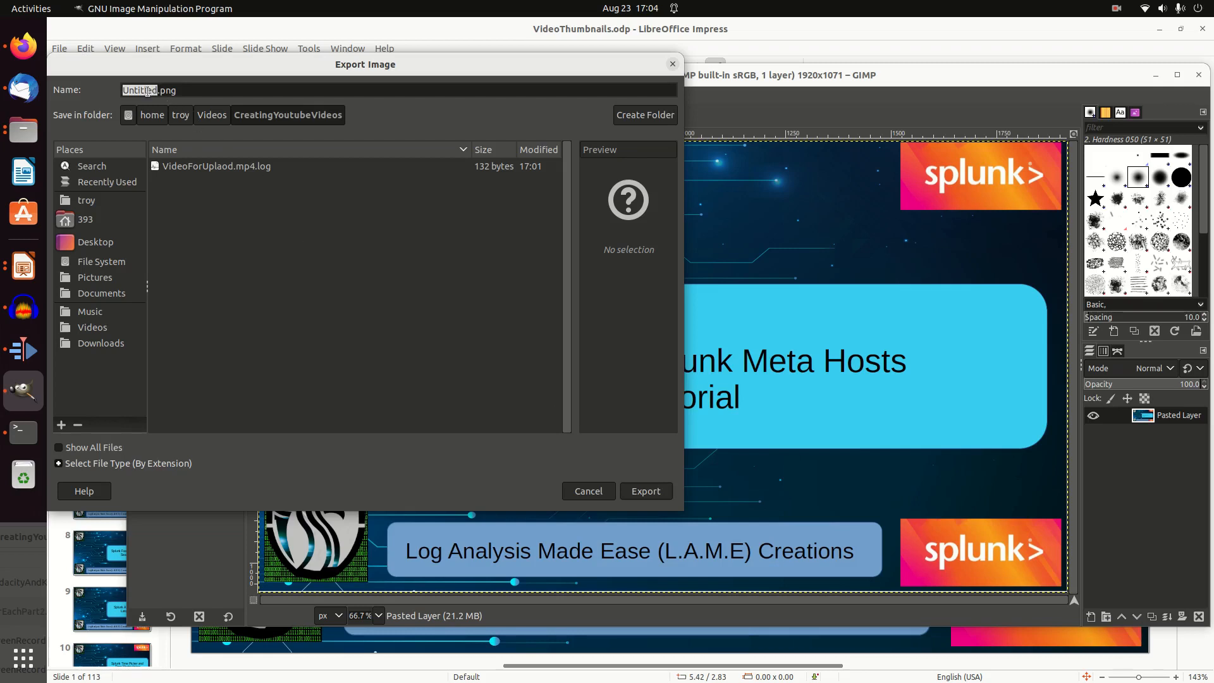
type("MakingYout")
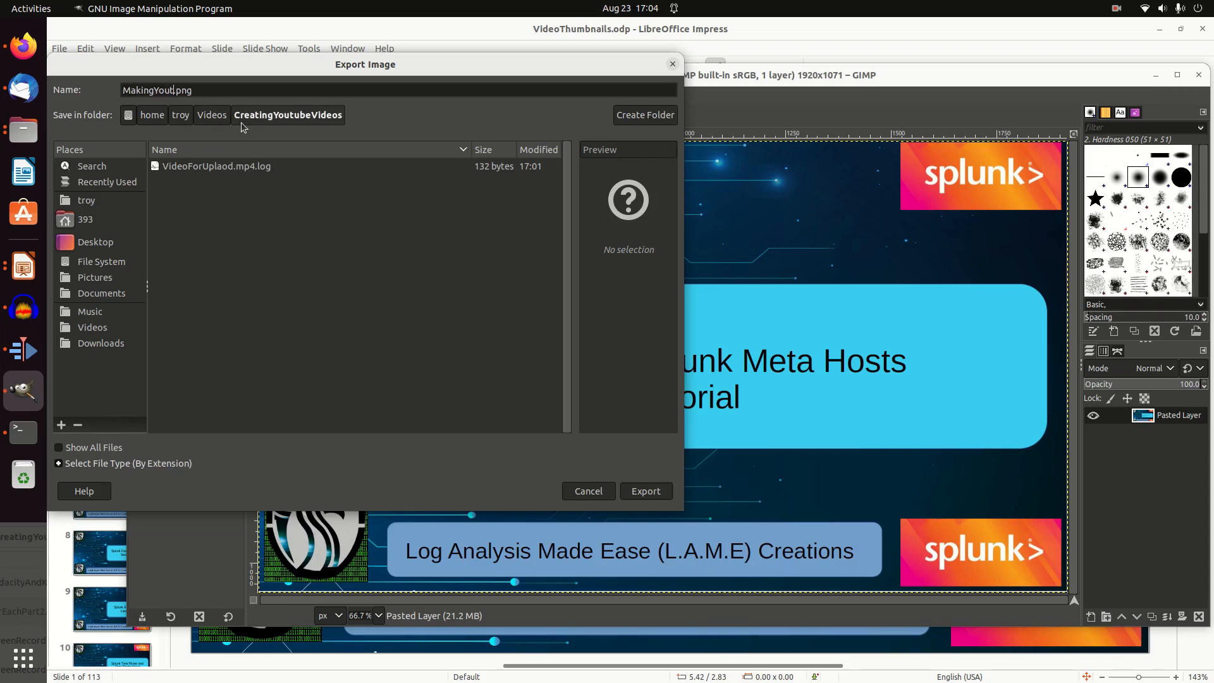
type("ubeDisplay")
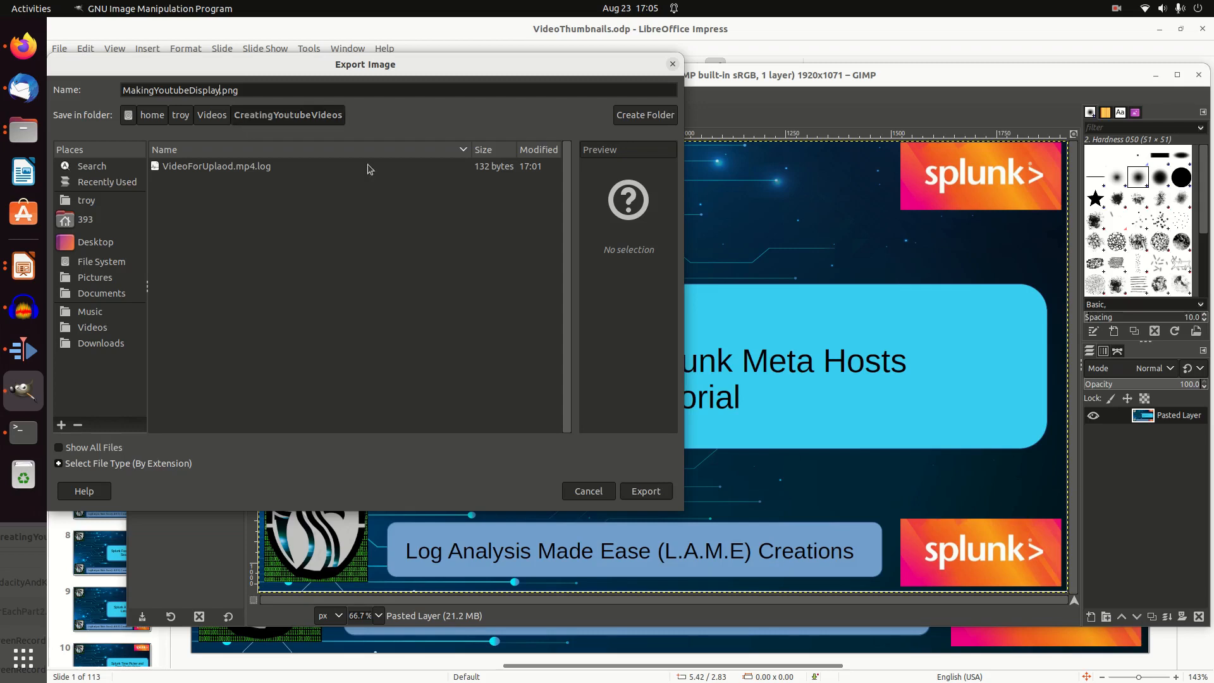
left_click(649, 492)
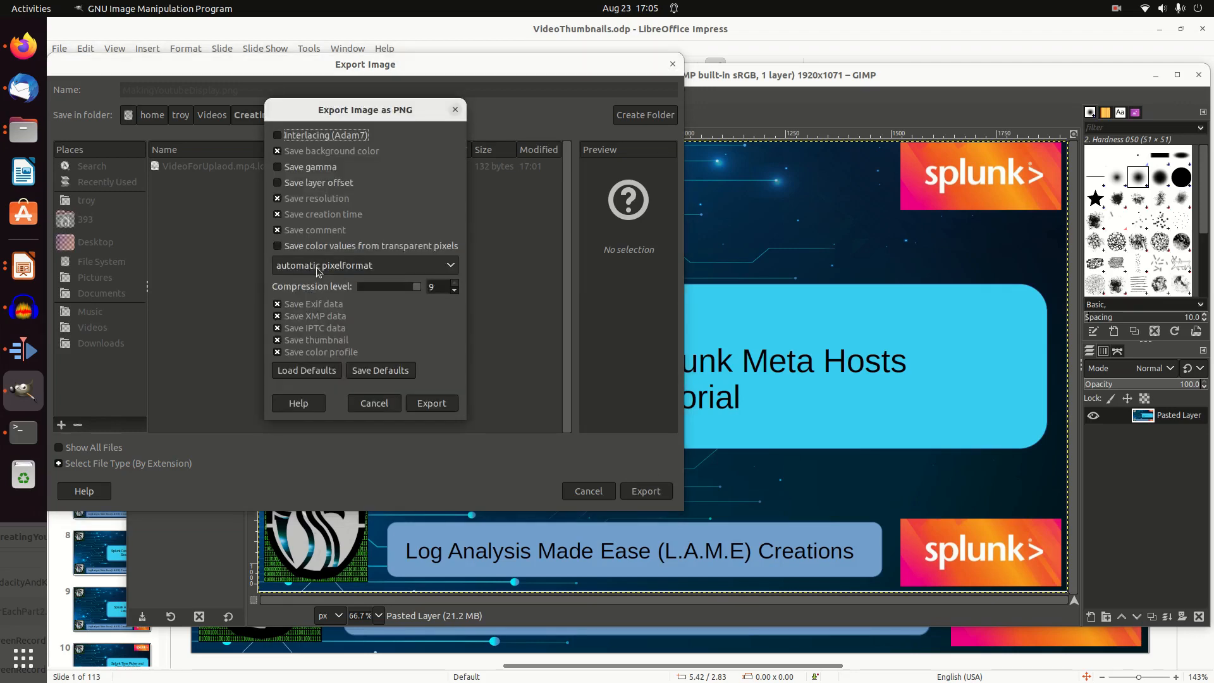
left_click(425, 403)
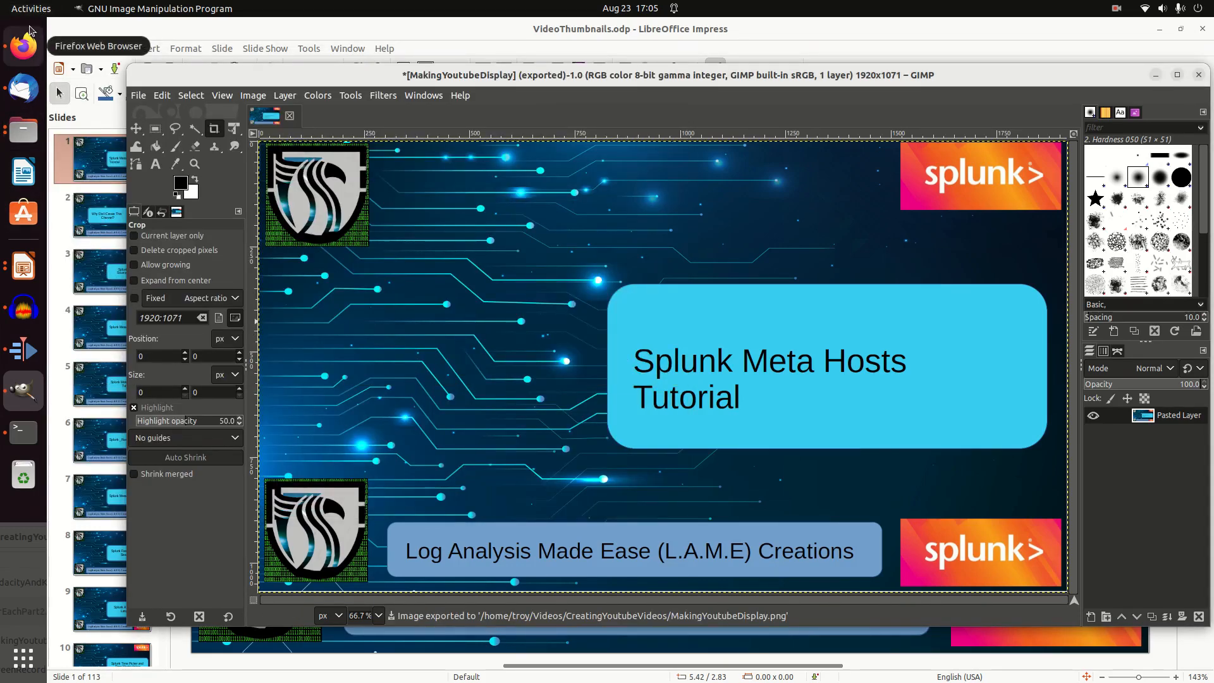
Switch to the YouTube Studio upload in Firefox and use MakingYoutubeDisplay.png from the CreatingYoutubeVideos folder as the video's thumbnail
left_click(26, 46)
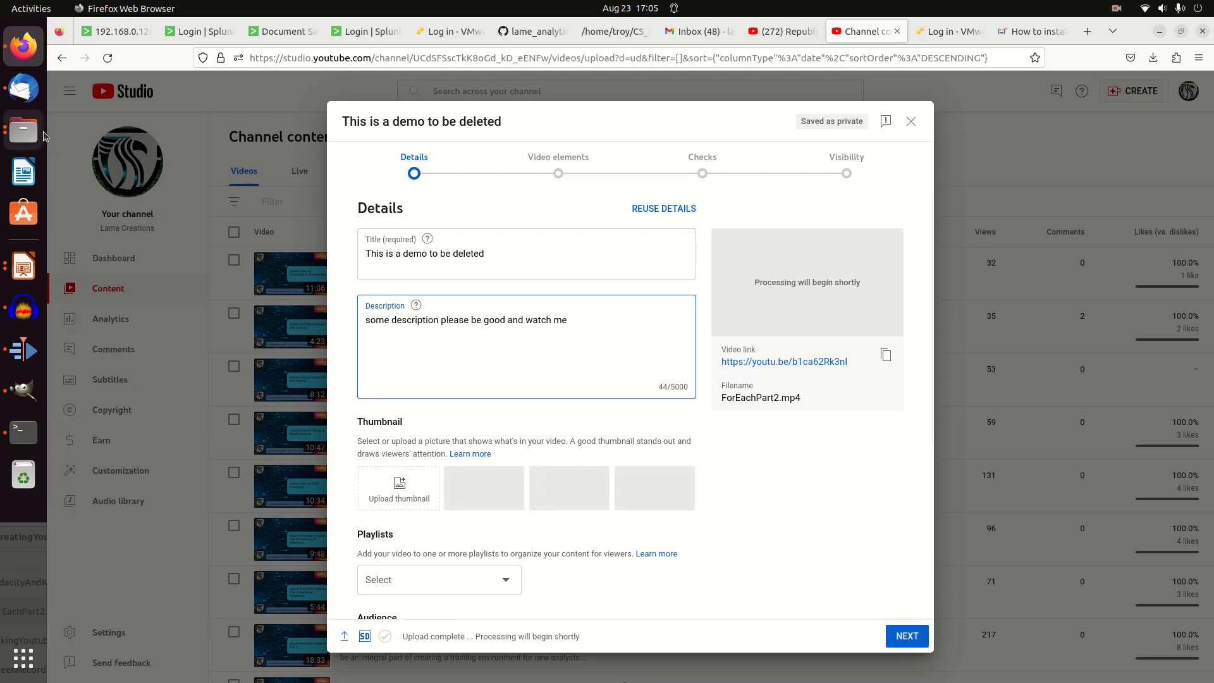
left_click(25, 133)
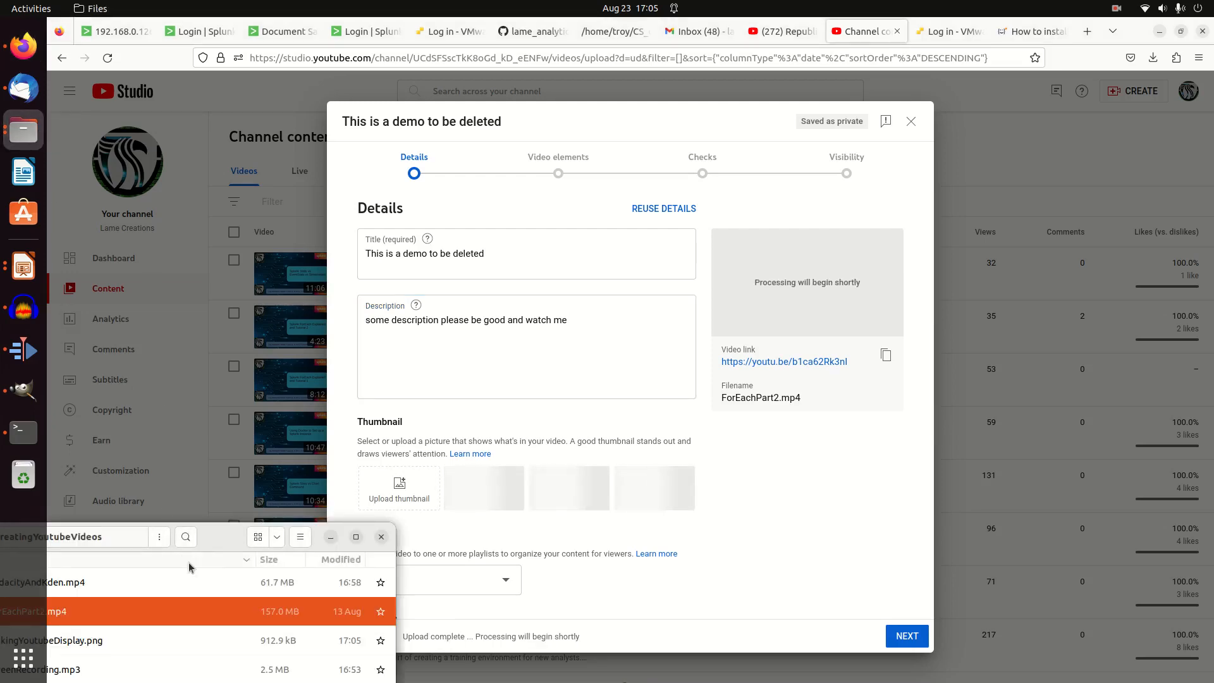
left_click_drag(207, 546, 971, 276)
left_click_drag(789, 378, 392, 499)
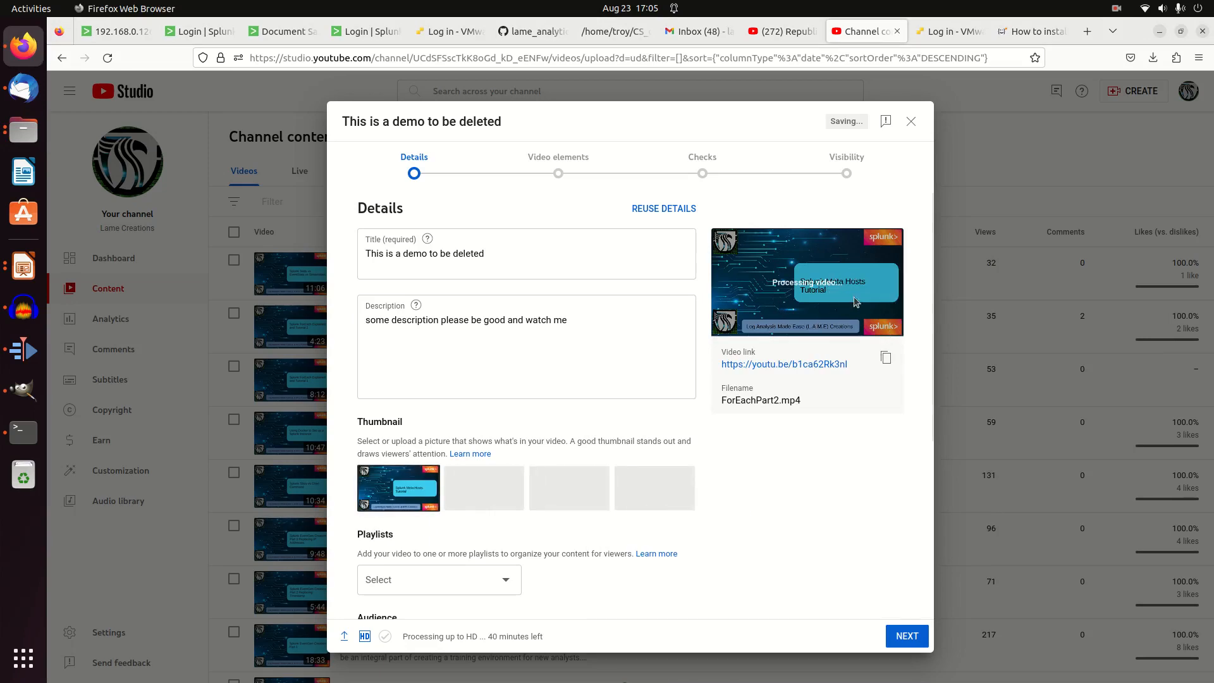
Check the playlist choices and set the video's audience to "No, it's not made for kids"
scroll(552, 542, "down", 2)
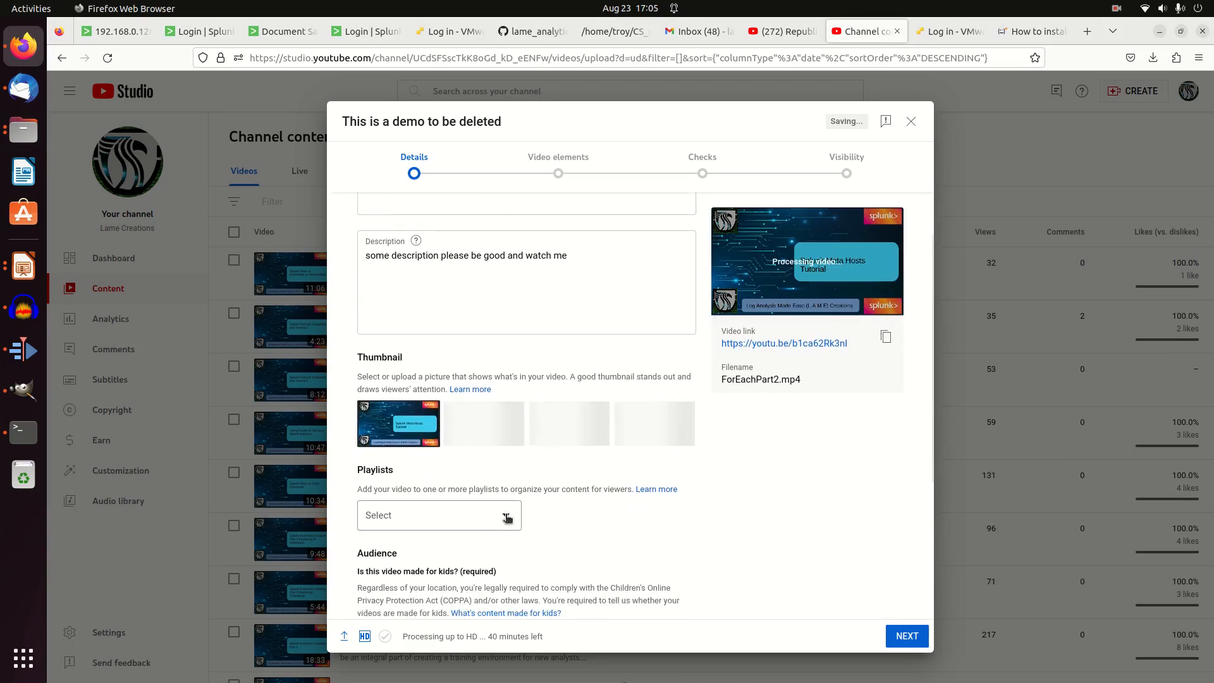
left_click(506, 516)
left_click(658, 514)
scroll(494, 500, "down", 3)
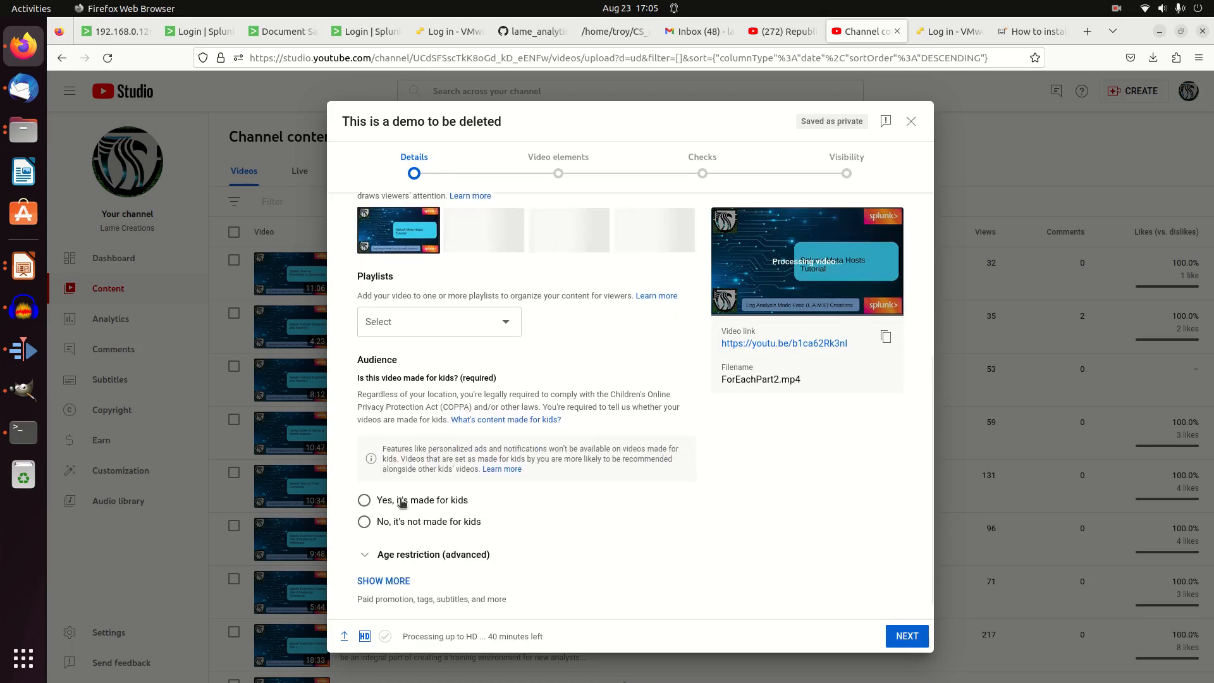
left_click(365, 522)
Show the additional video details and set the video language to English (United States)
scroll(524, 553, "down", 1)
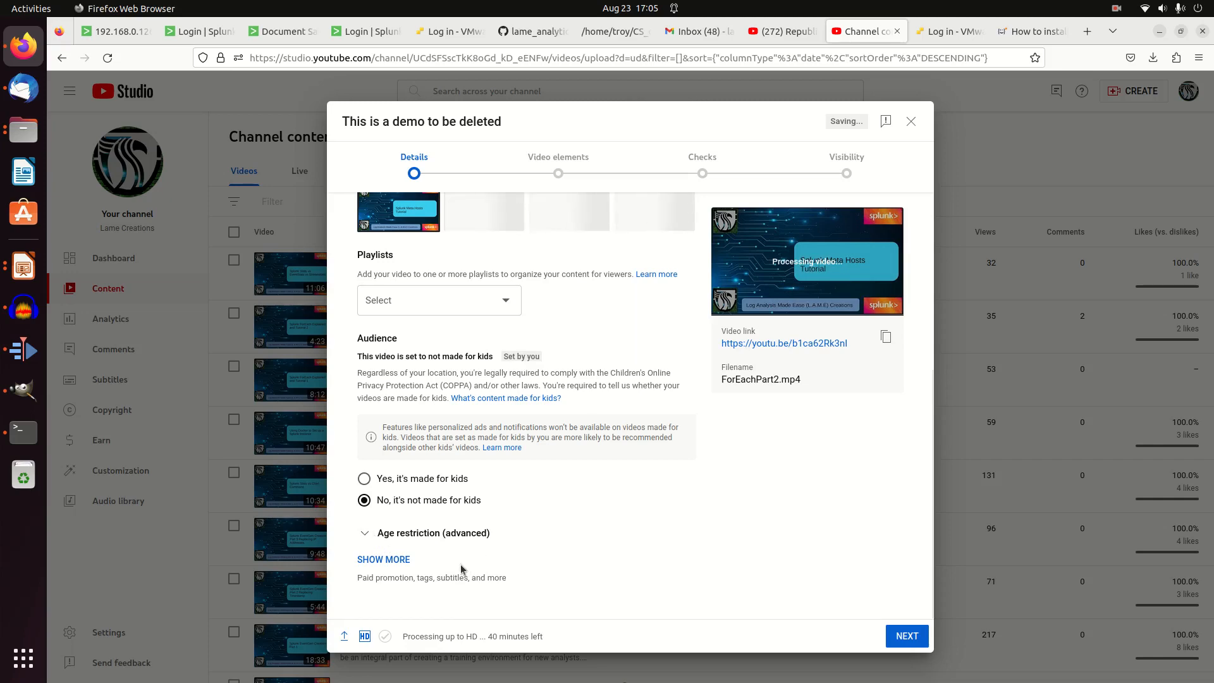
left_click(397, 560)
scroll(507, 560, "down", 10)
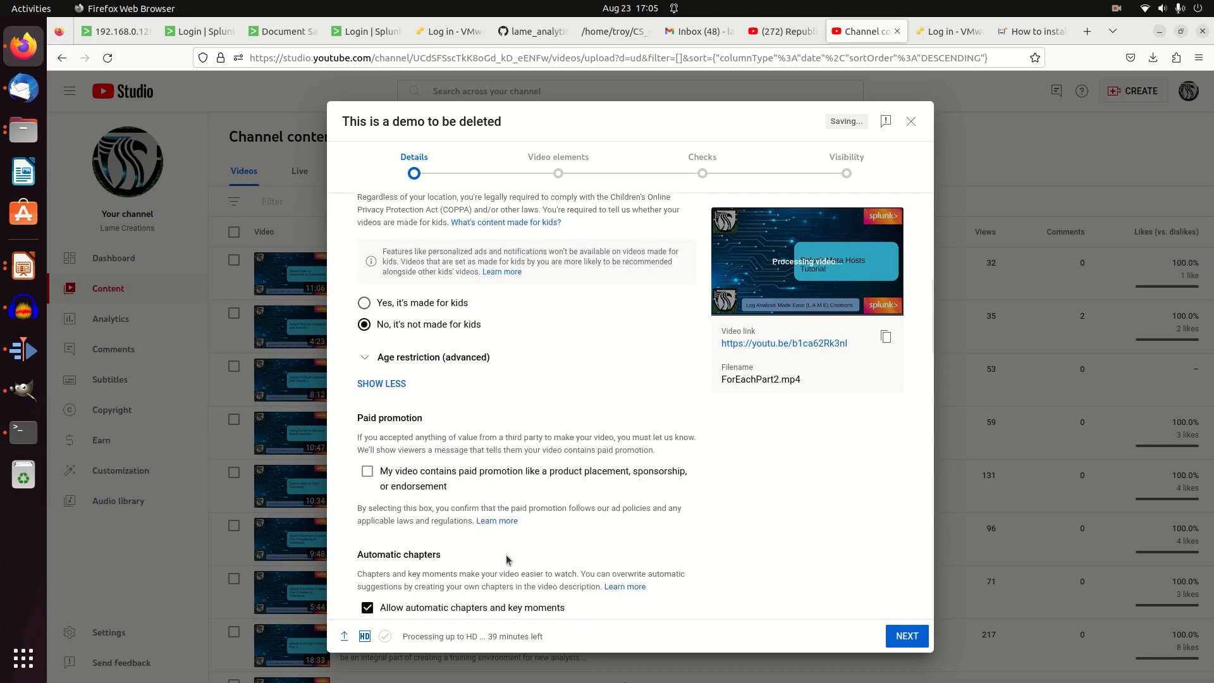
scroll(504, 553, "down", 1)
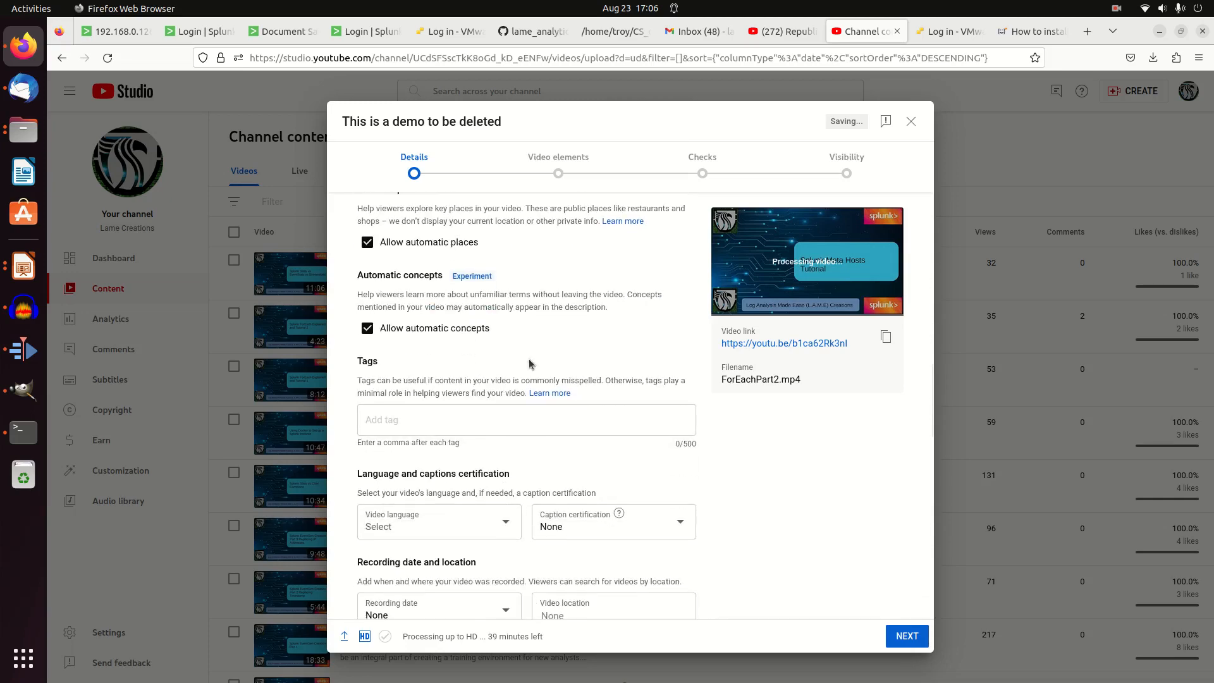
left_click(483, 512)
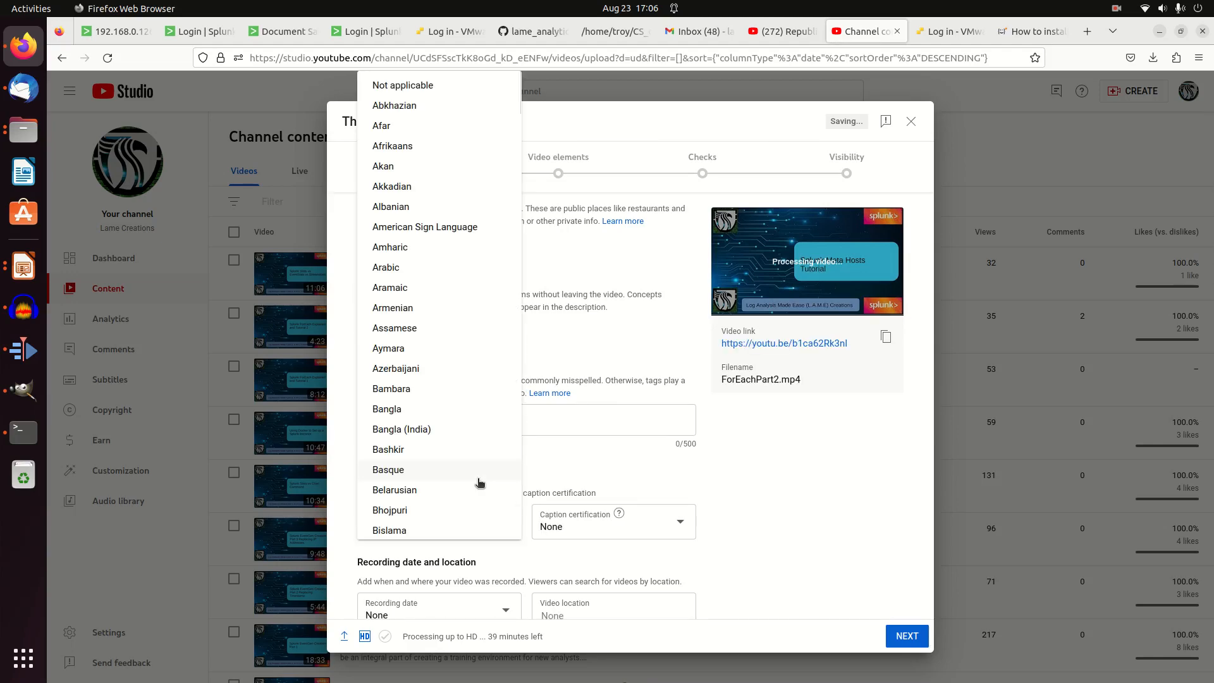
scroll(479, 483, "down", 12)
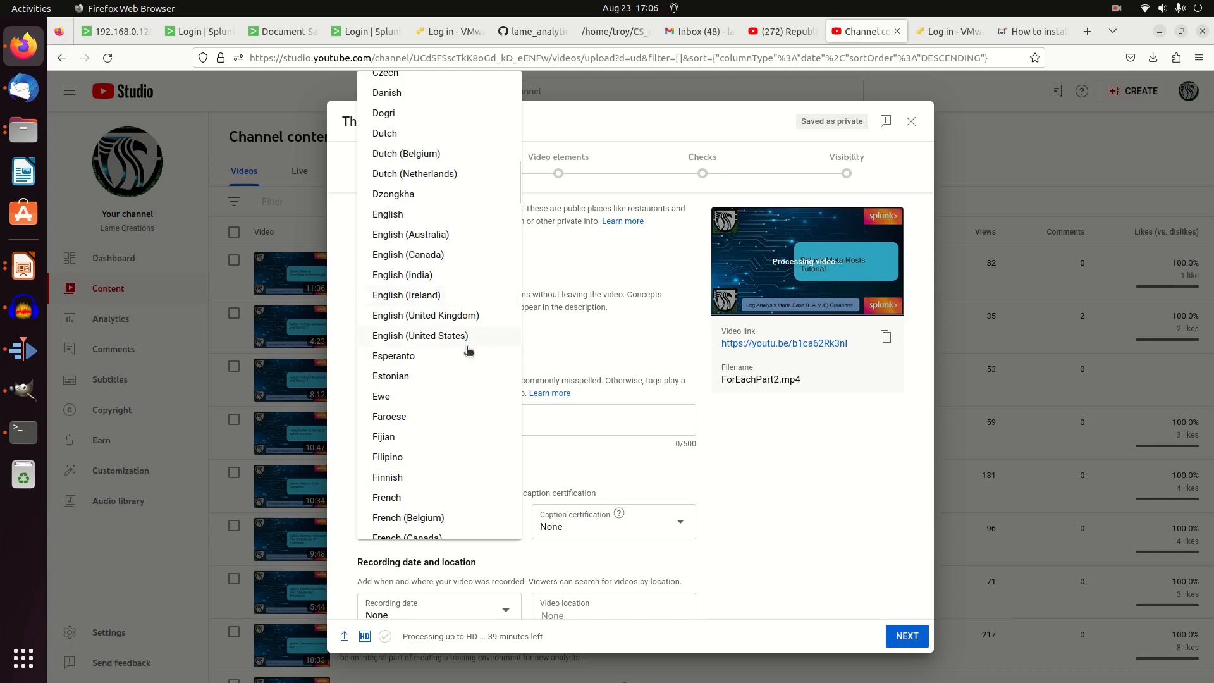
left_click(445, 334)
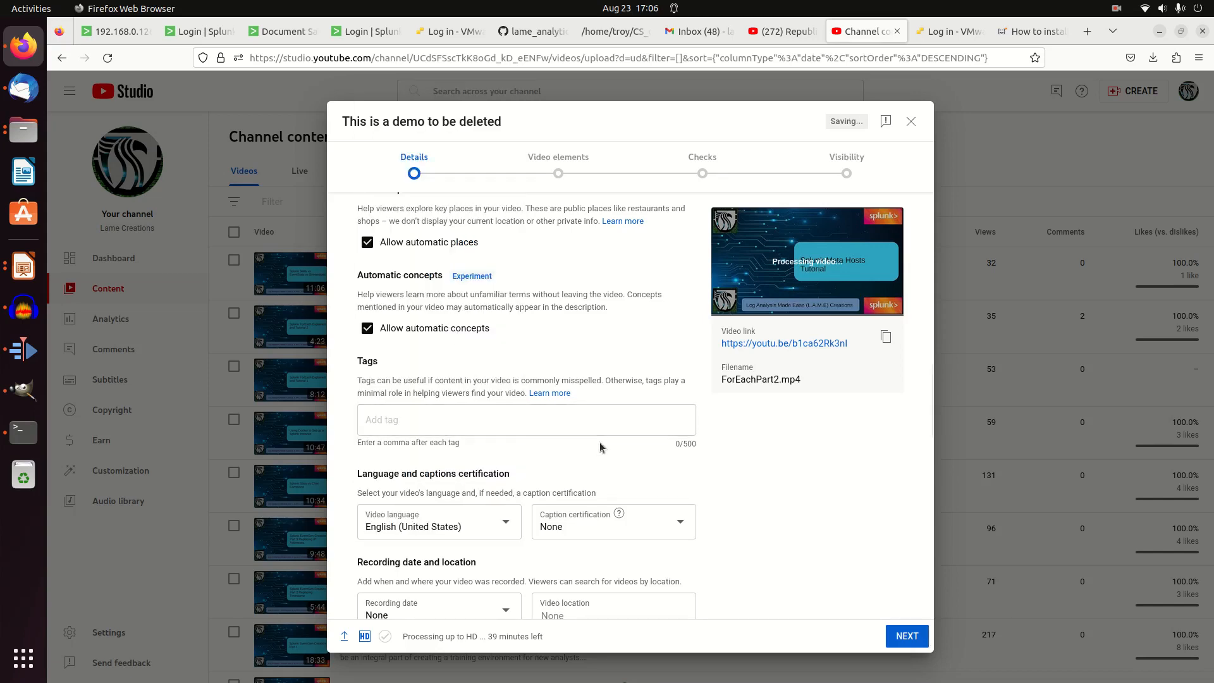
Set the video's recording date to Aug 23, 2023
scroll(506, 468, "down", 3)
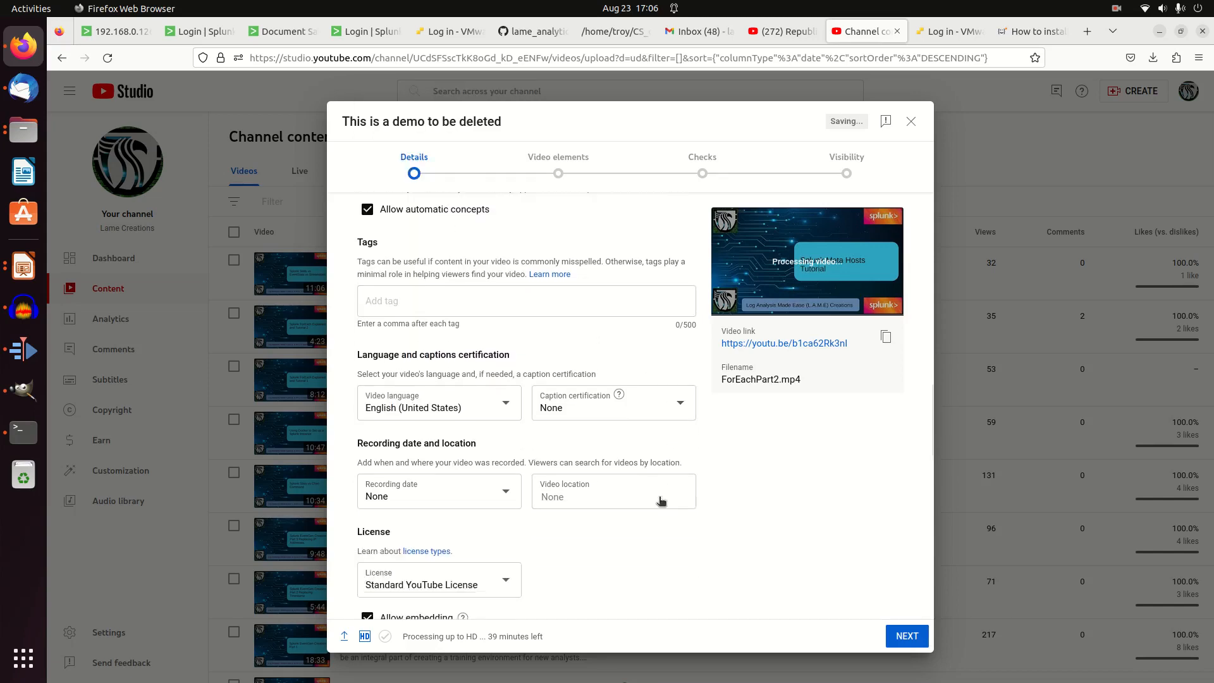
left_click(474, 485)
left_click(440, 432)
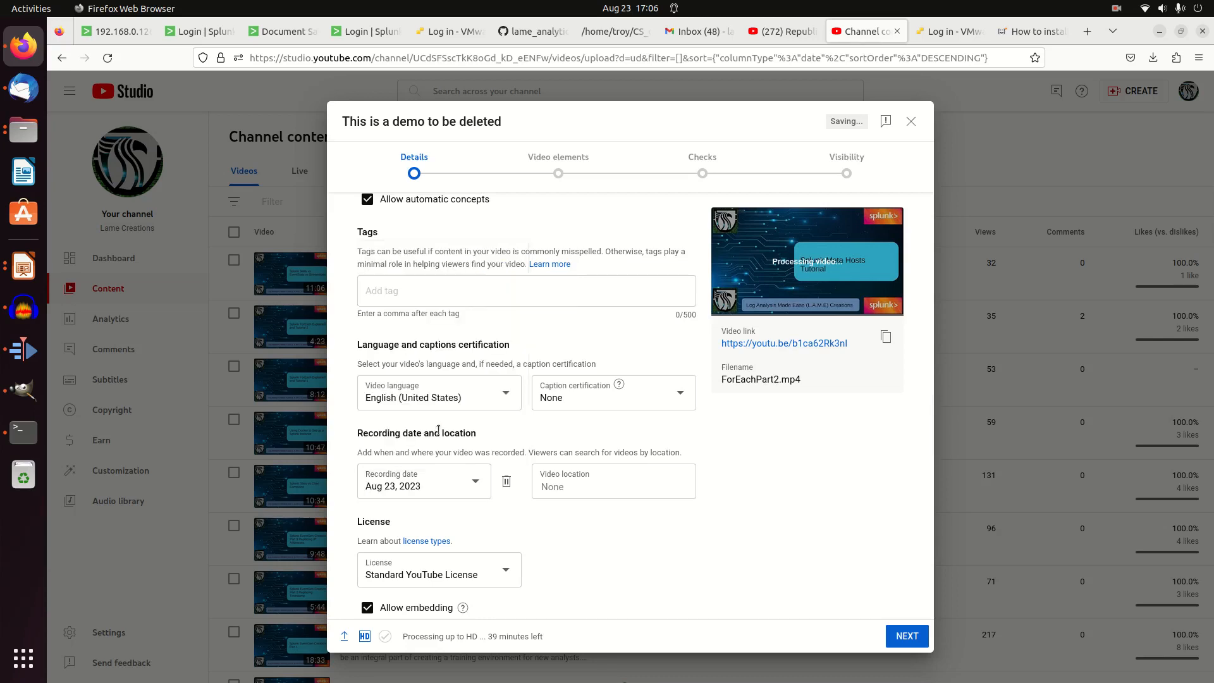
Set the type under the Education category to How-to and look over the available categories
scroll(612, 578, "down", 4)
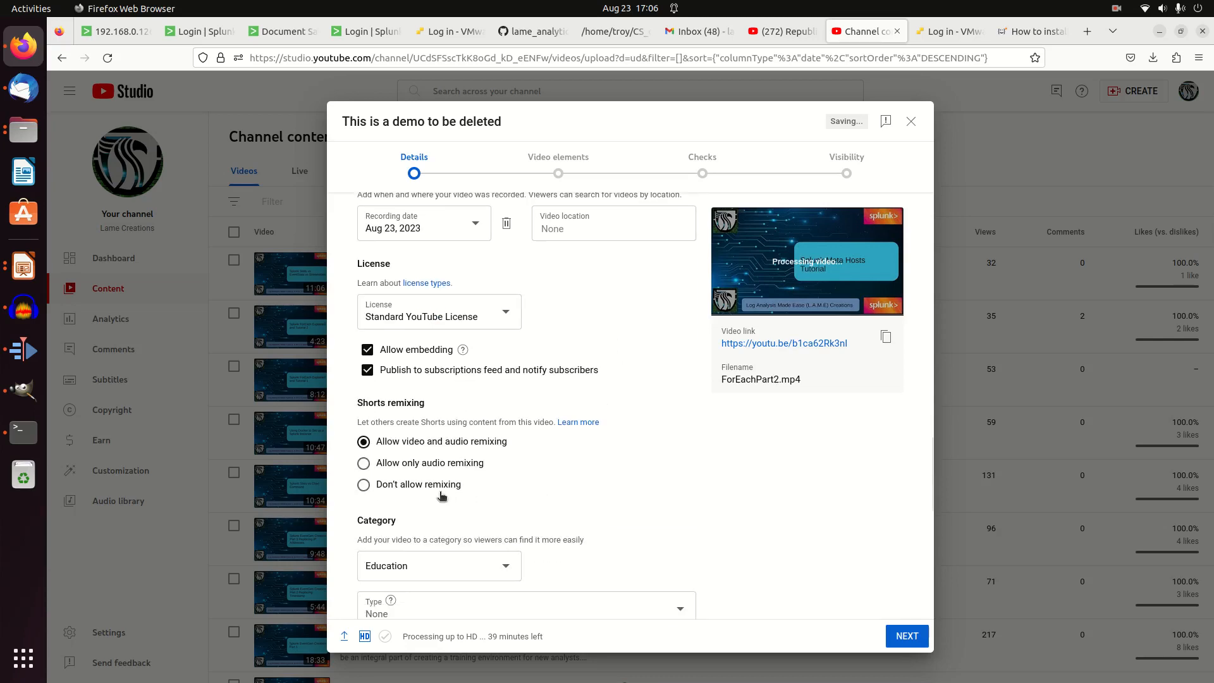
scroll(443, 497, "down", 2)
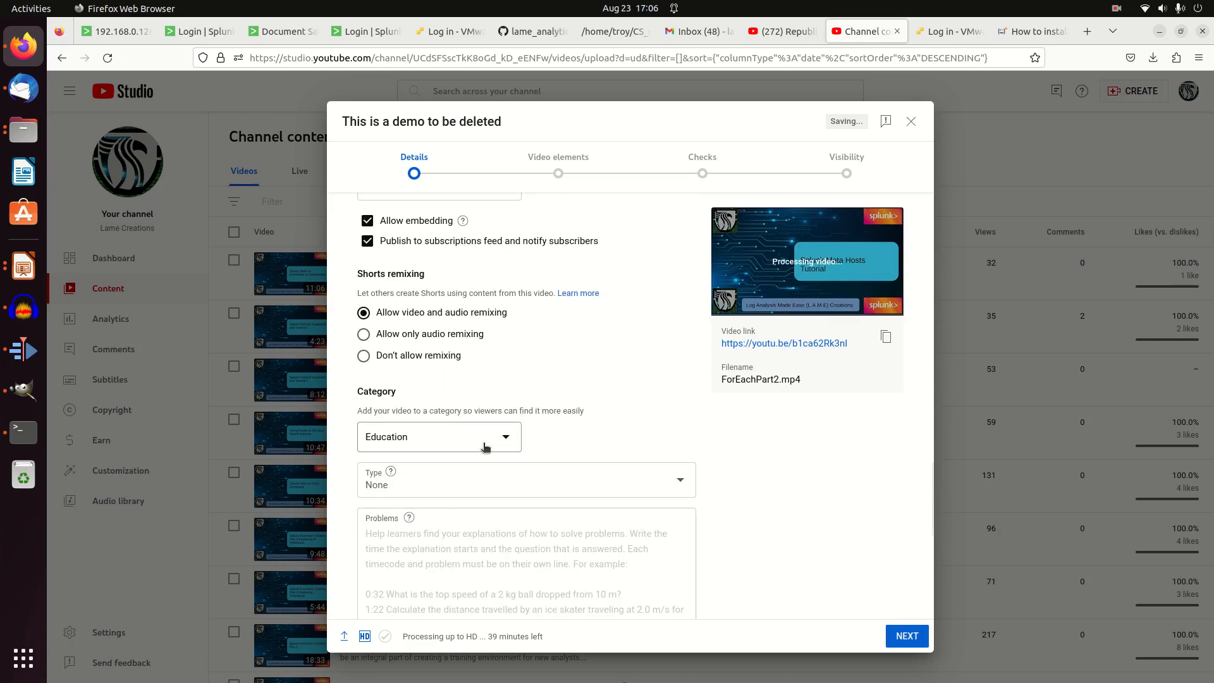
left_click(472, 487)
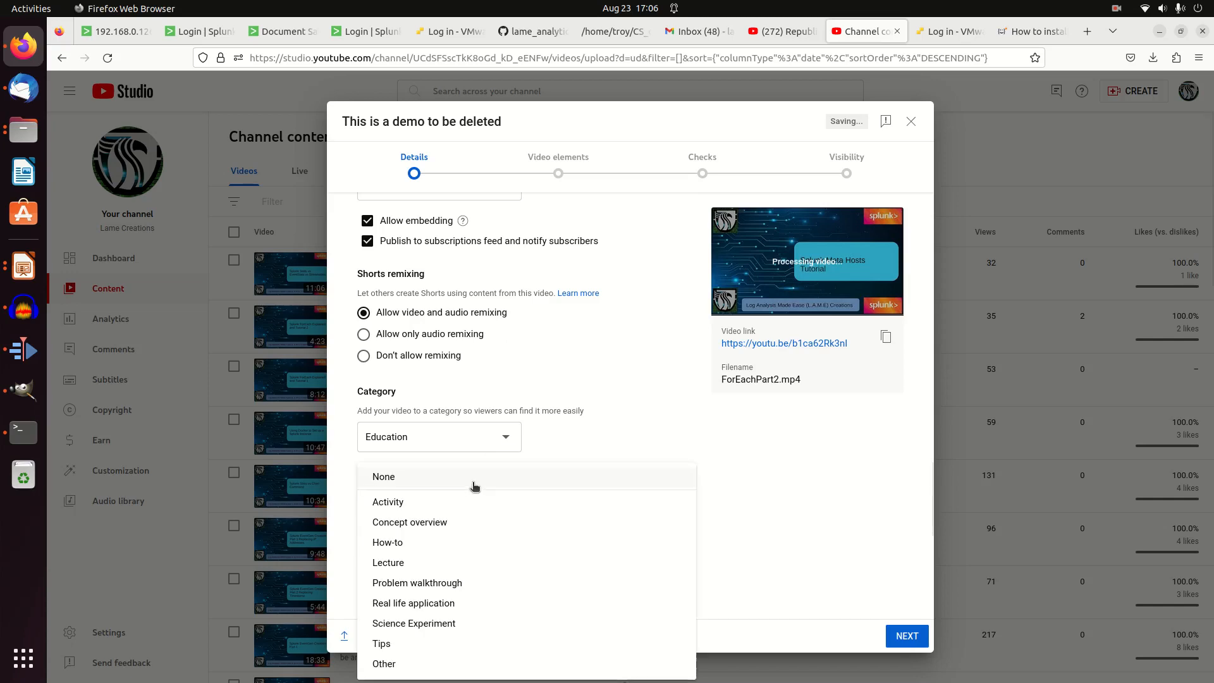
left_click(422, 542)
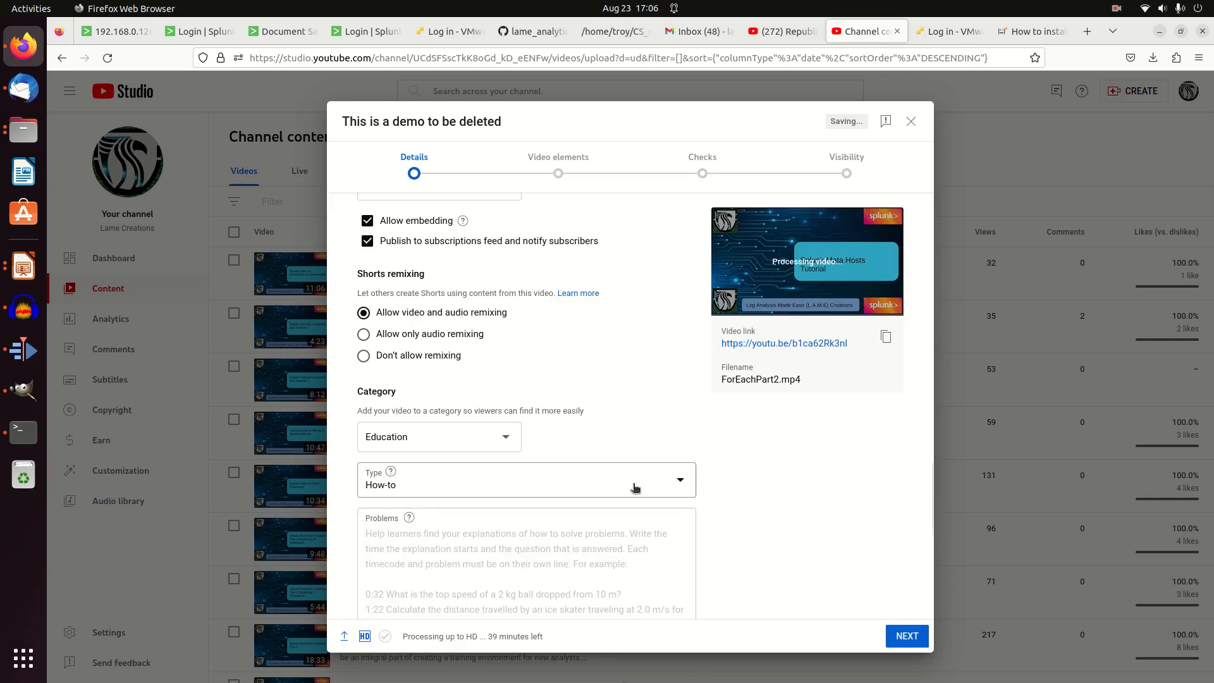
left_click(504, 439)
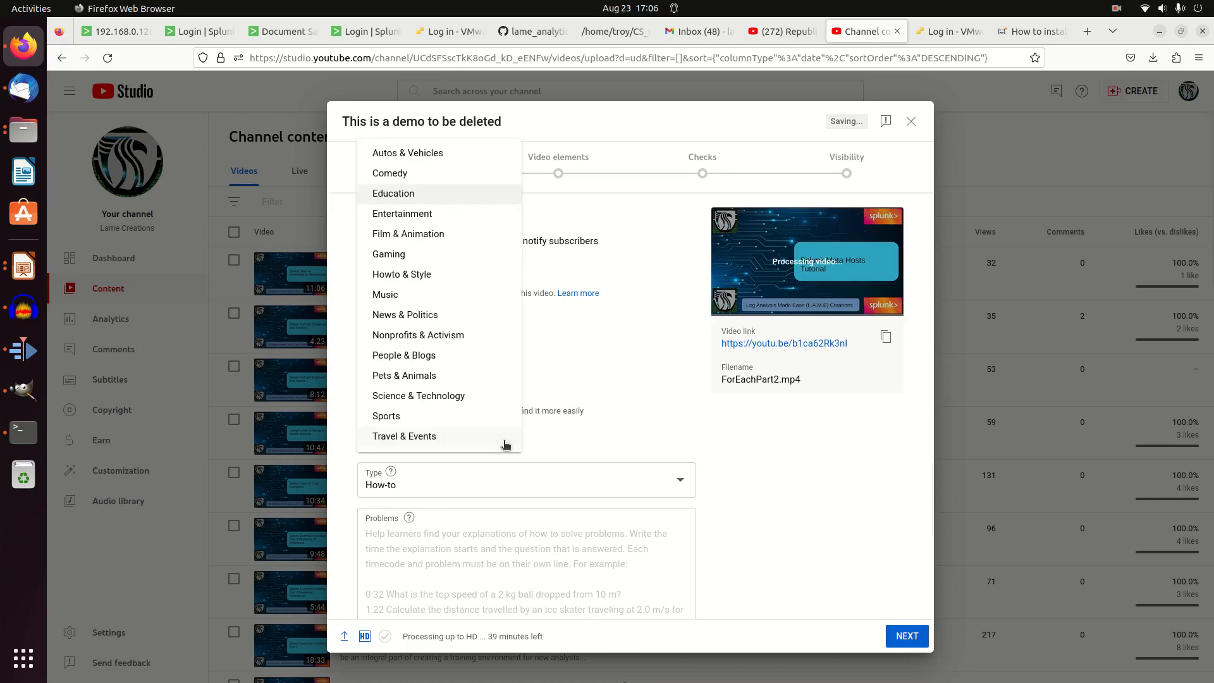
left_click(609, 417)
Advance the upload from Details through Video elements and Checks to the Visibility stage, adding no subtitles, end screen or cards
scroll(768, 515, "down", 8)
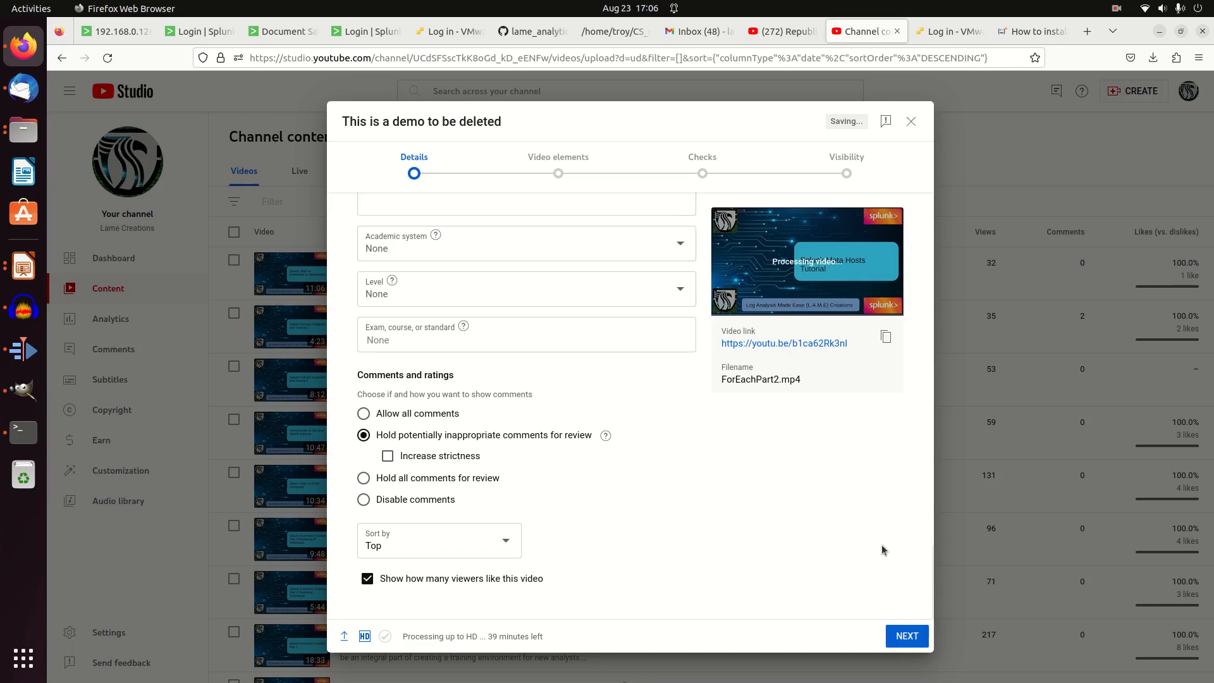
left_click(905, 638)
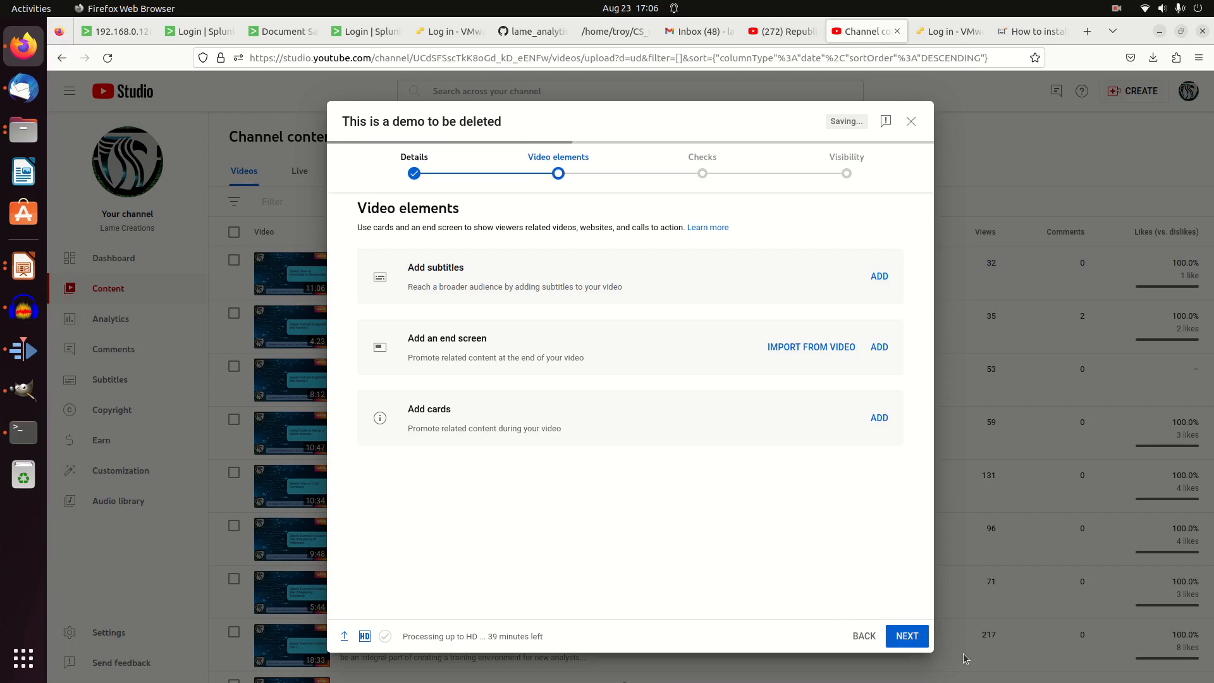
left_click(901, 640)
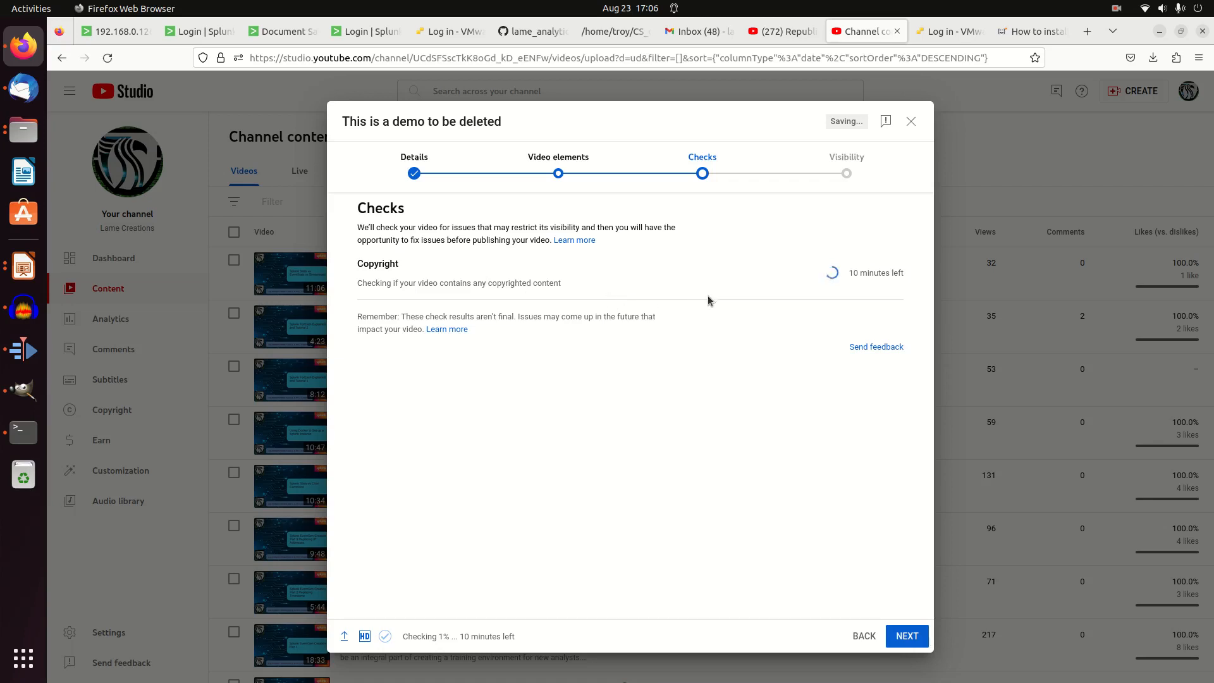
left_click(903, 636)
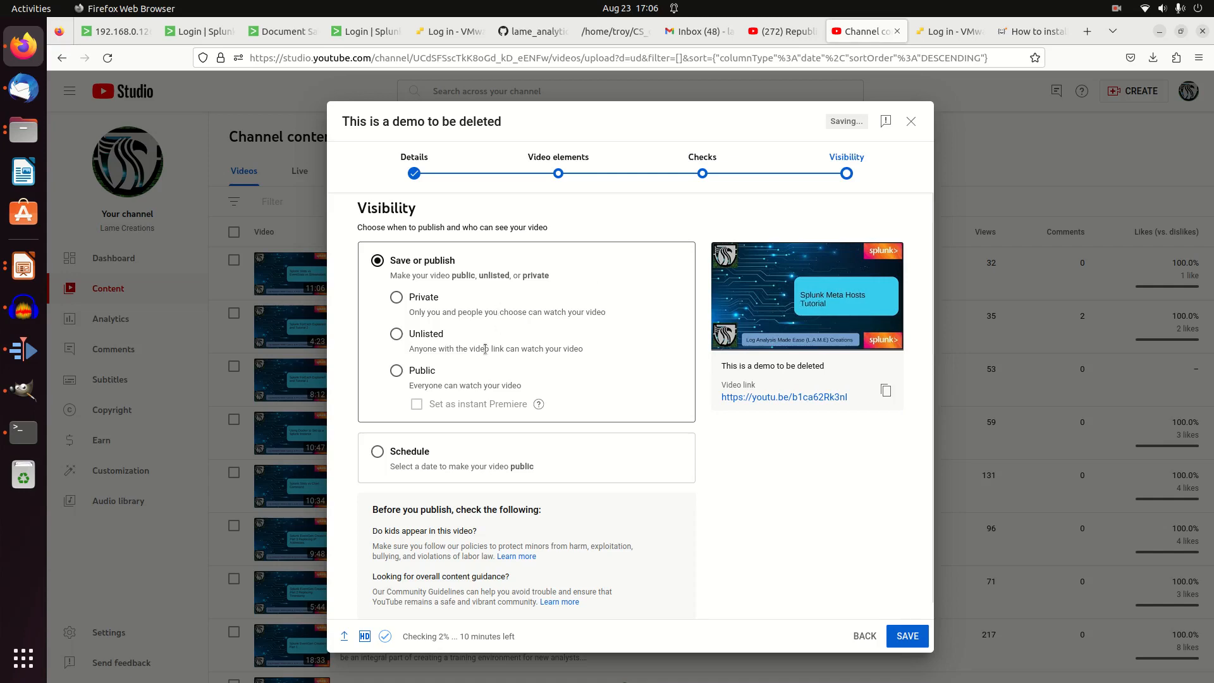
Compare the Public and Private visibility choices, choose Private for the video and save it
left_click(405, 371)
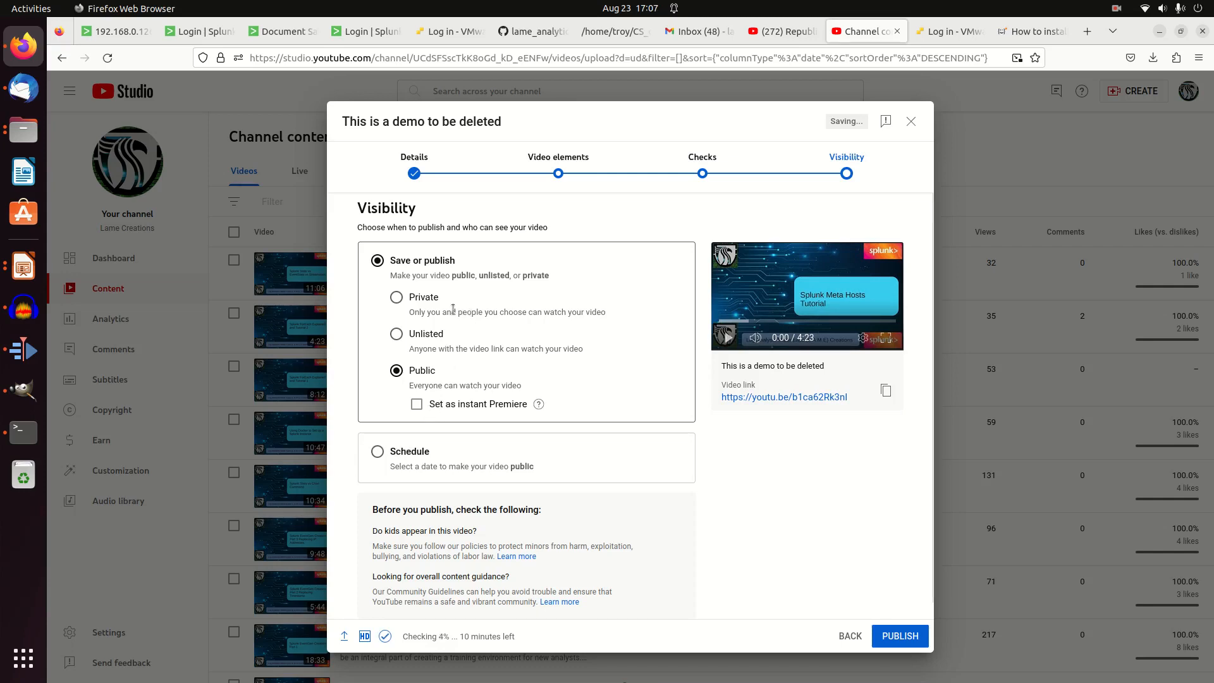
left_click(403, 299)
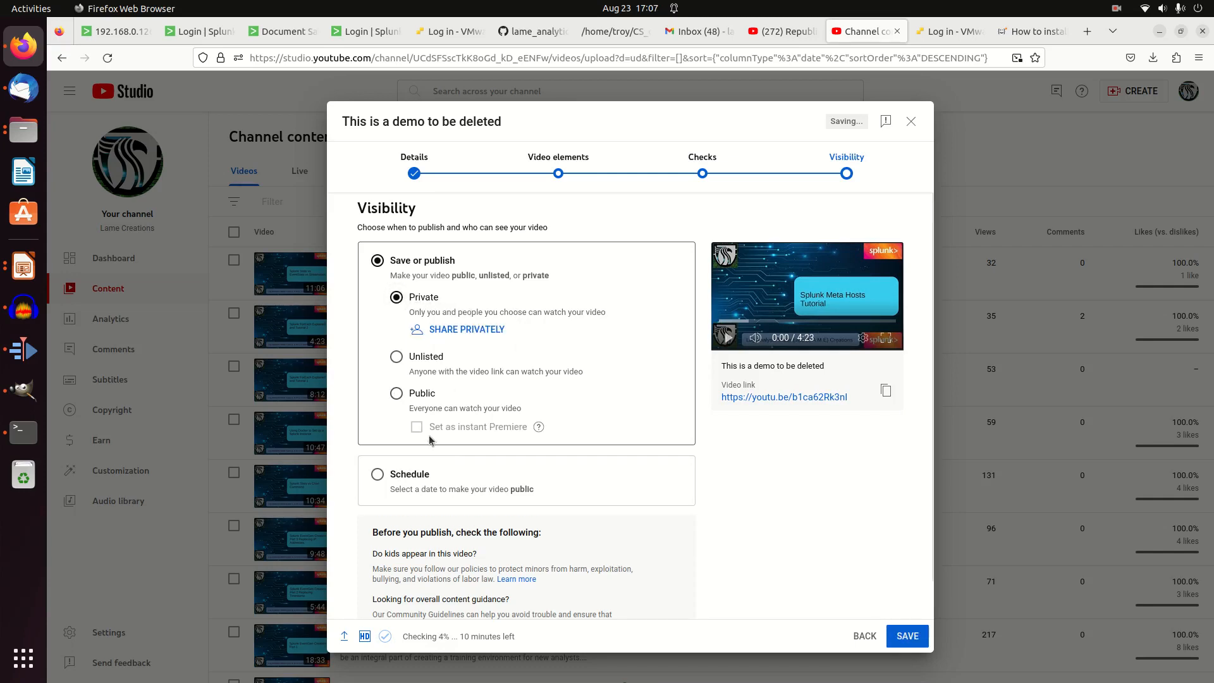
left_click(397, 393)
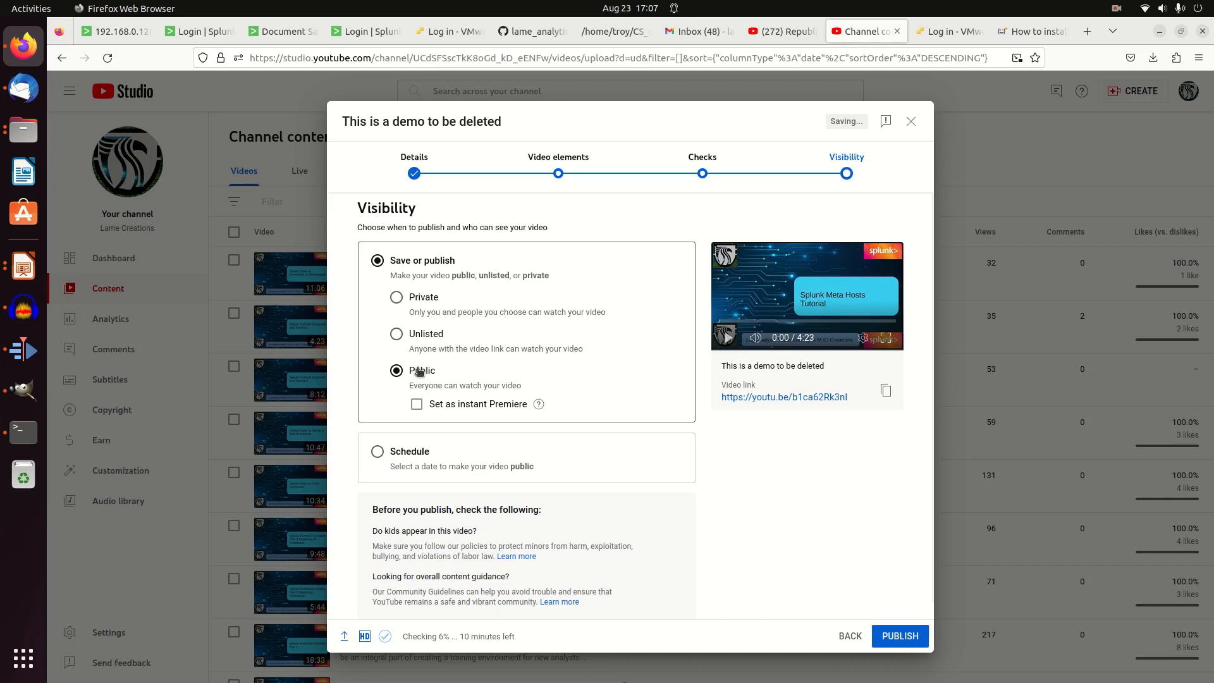
left_click(424, 299)
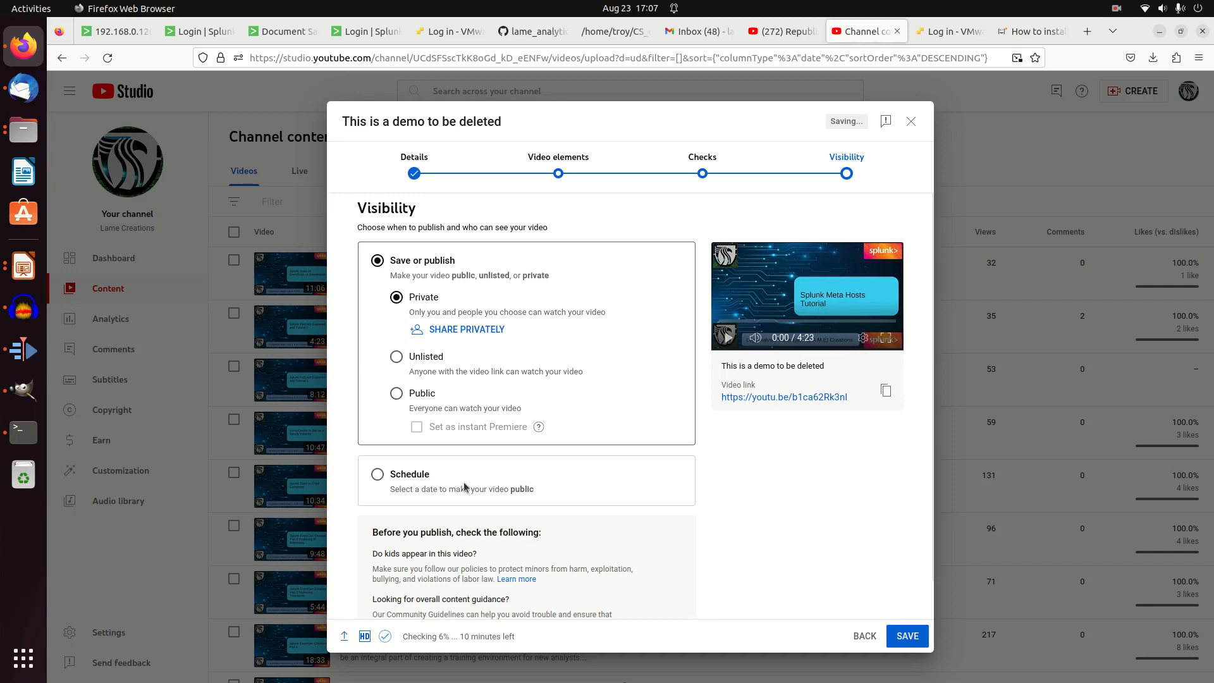
scroll(539, 466, "down", 1)
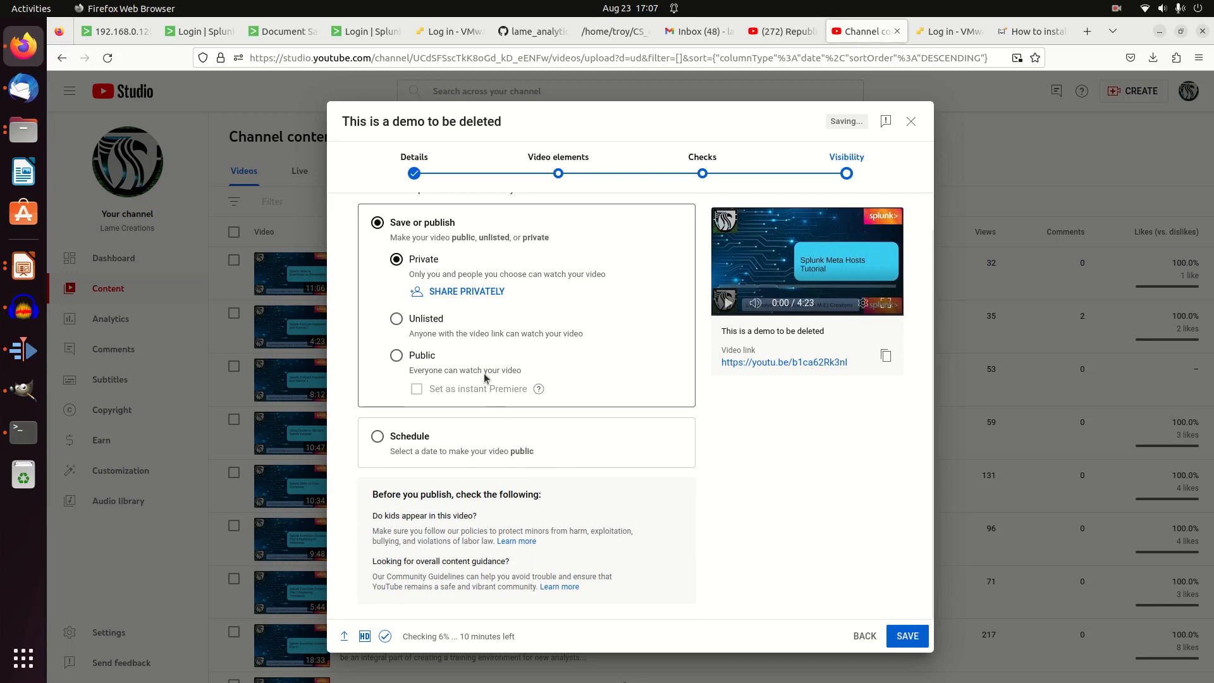
scroll(591, 476, "up", 1)
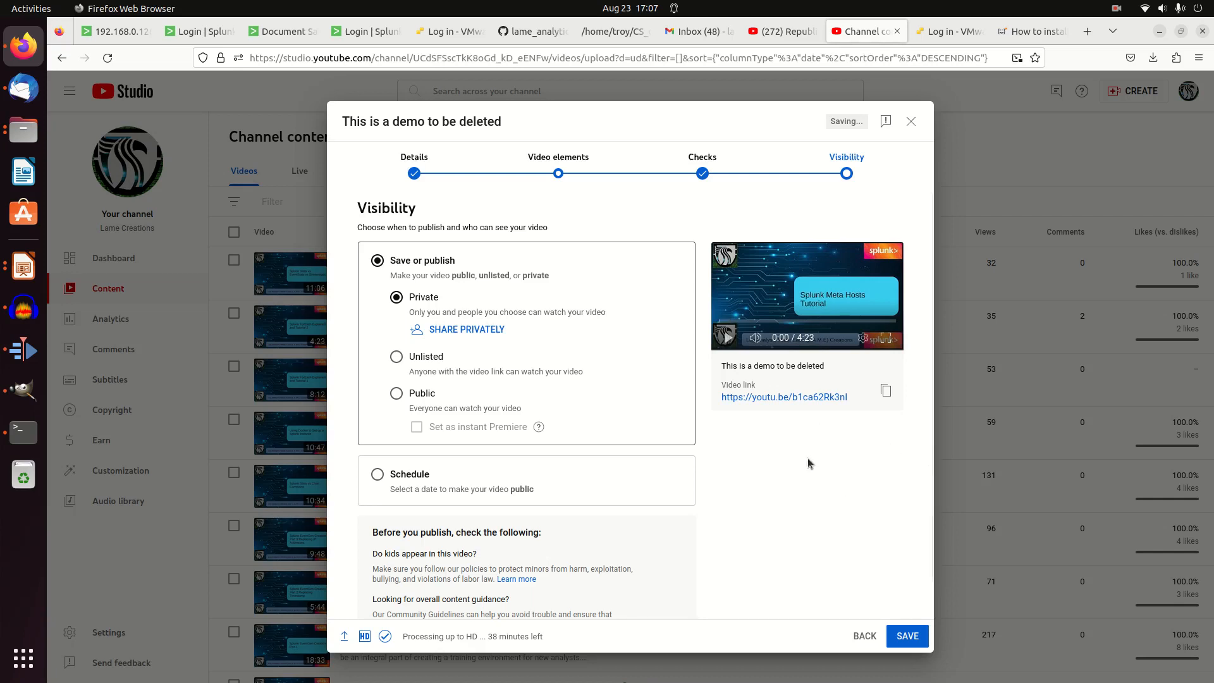
left_click(911, 636)
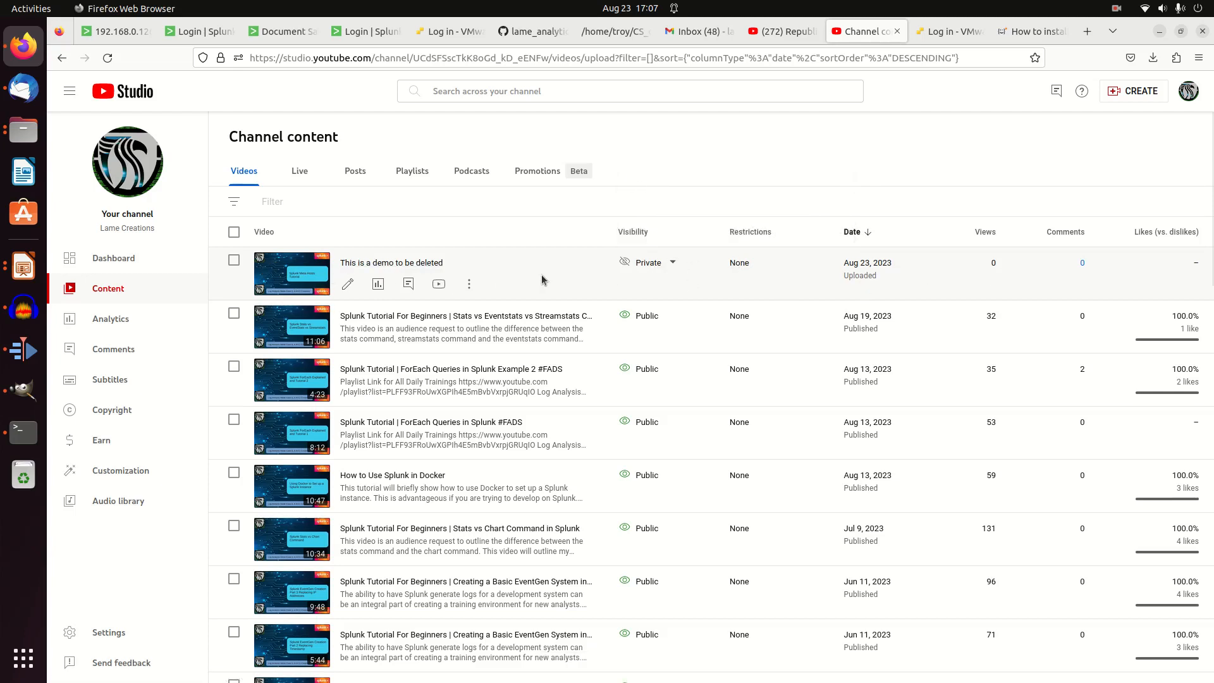
left_click(471, 284)
left_click(524, 223)
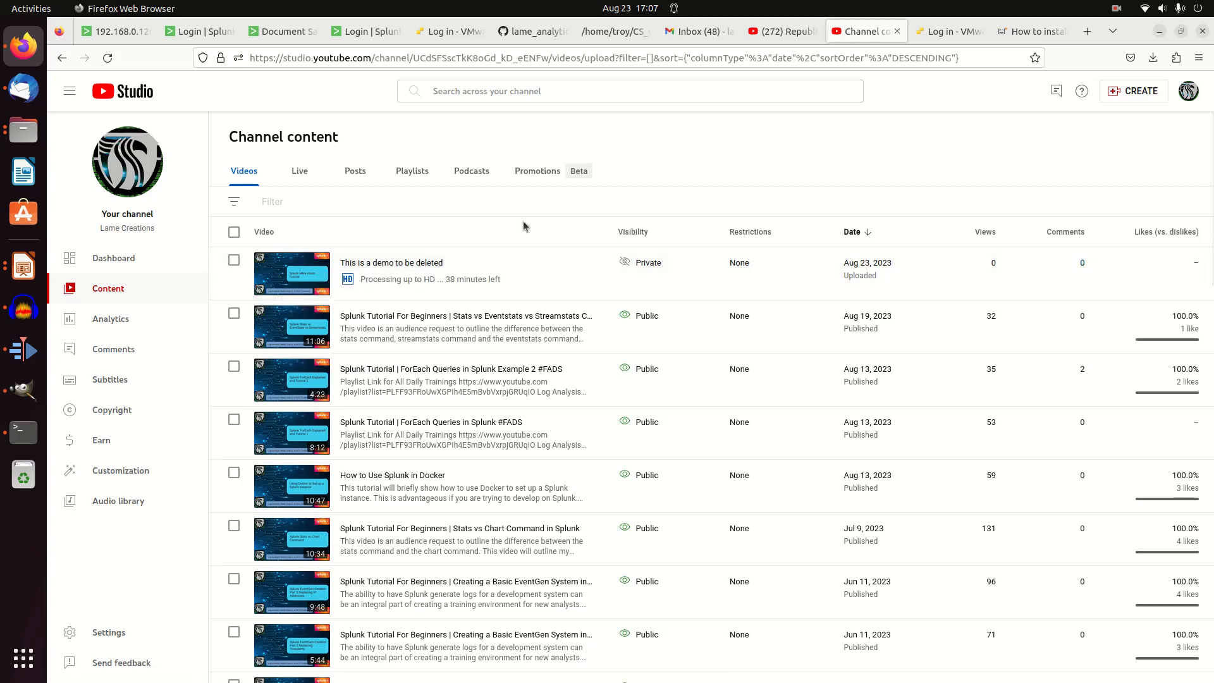